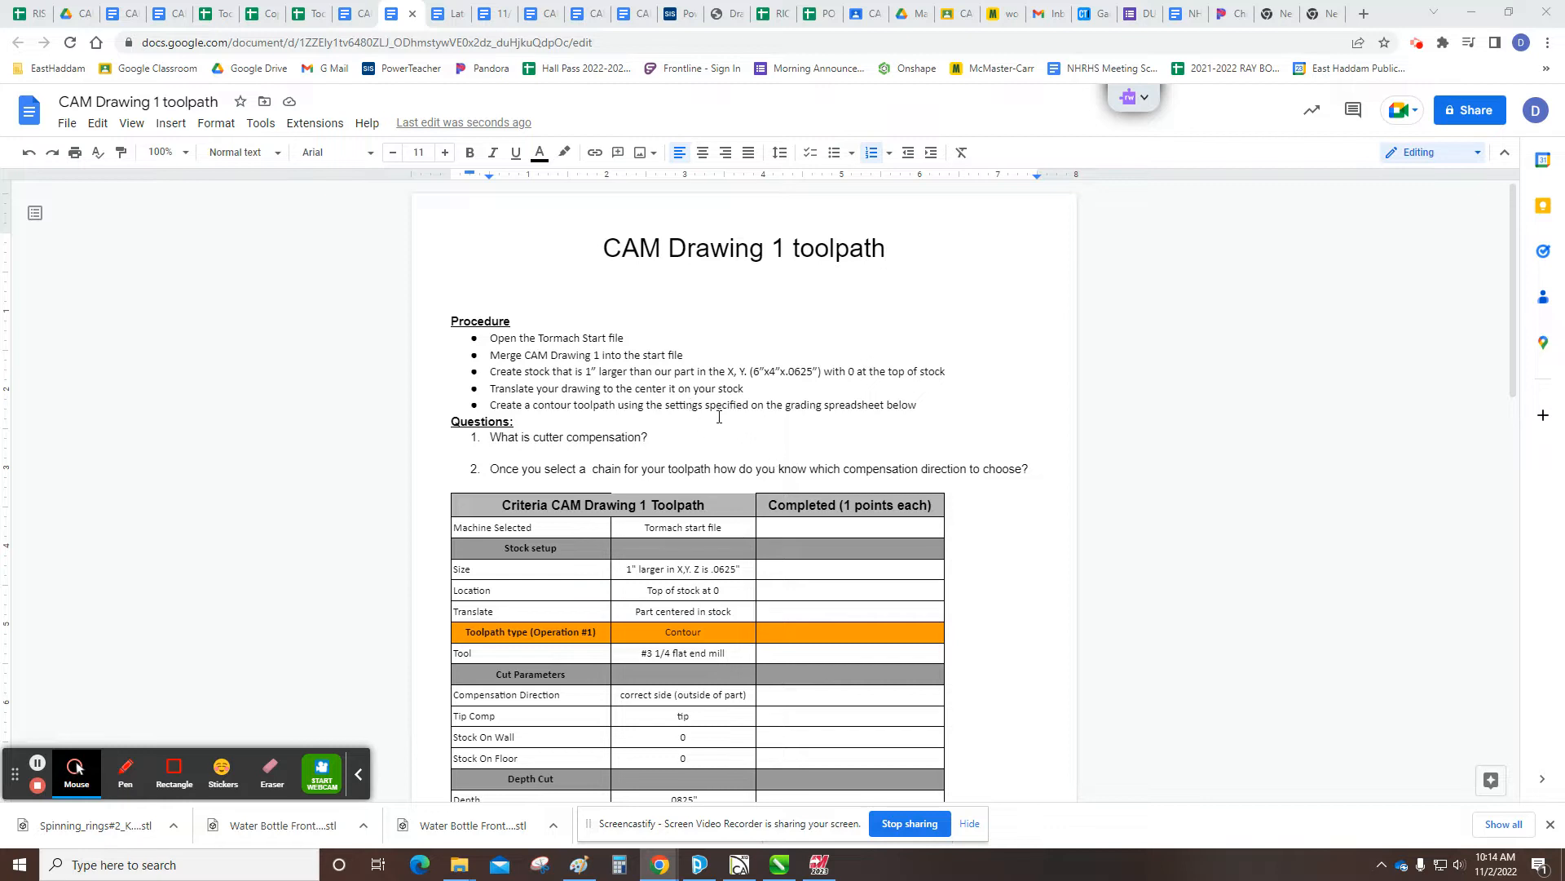
Step: Review the CAM Drawing 1 toolpath procedure and grading criteria in the document, and switch to Mastercam
scroll(653, 569, down, 9)
scroll(658, 557, up, 9)
click(823, 867)
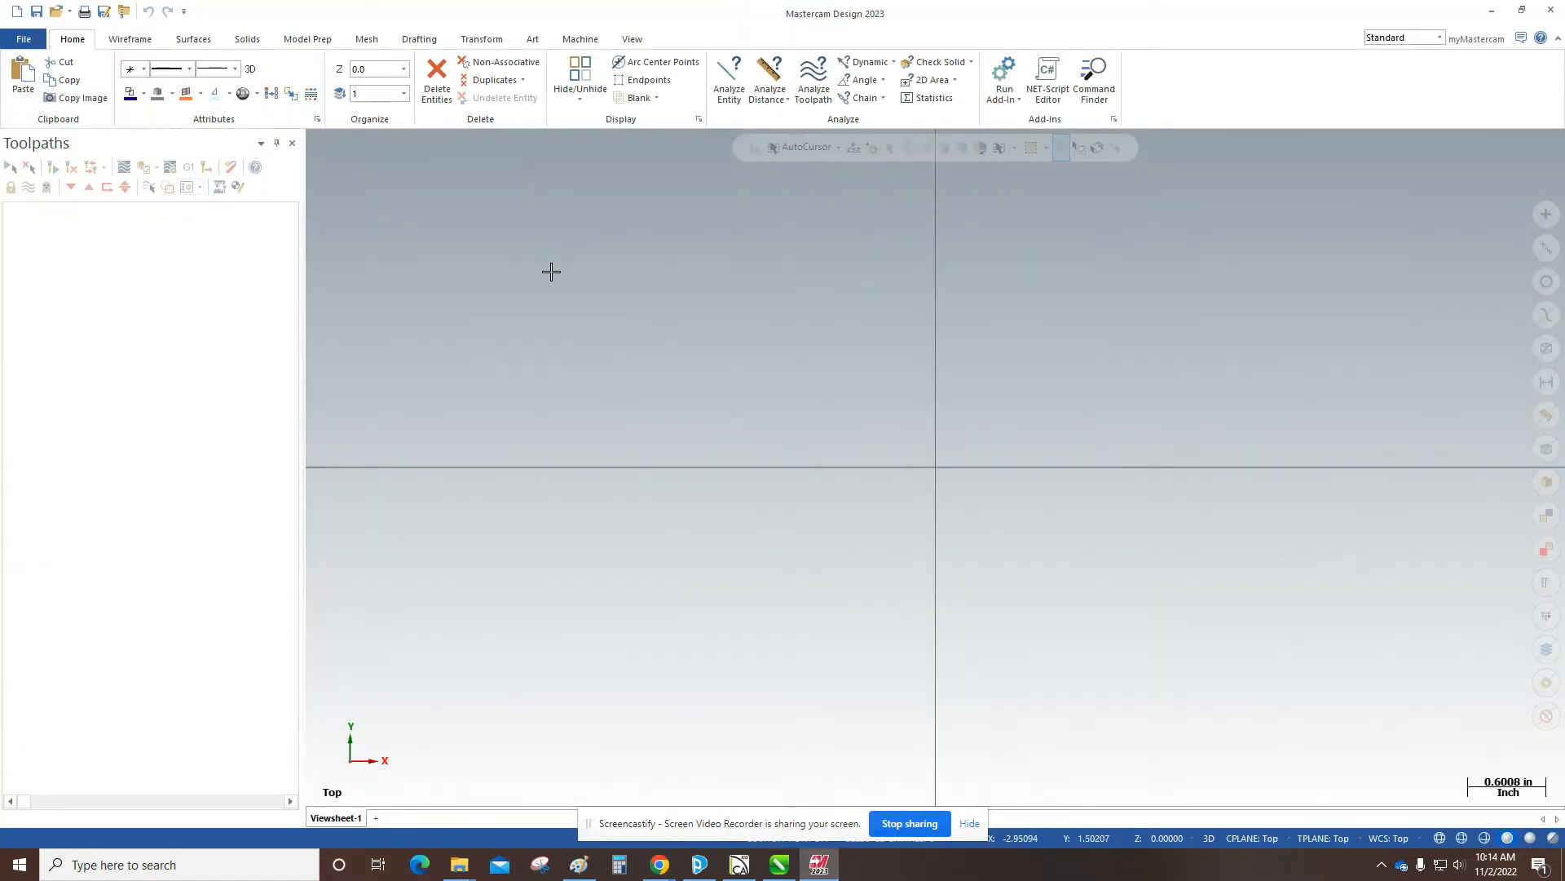
Step: Open the 2020 TORMACH MILL START FILE - Copy from the desktop's A 1 MCam Start Files > 2020 start files folder and dismiss the version notice
click(55, 11)
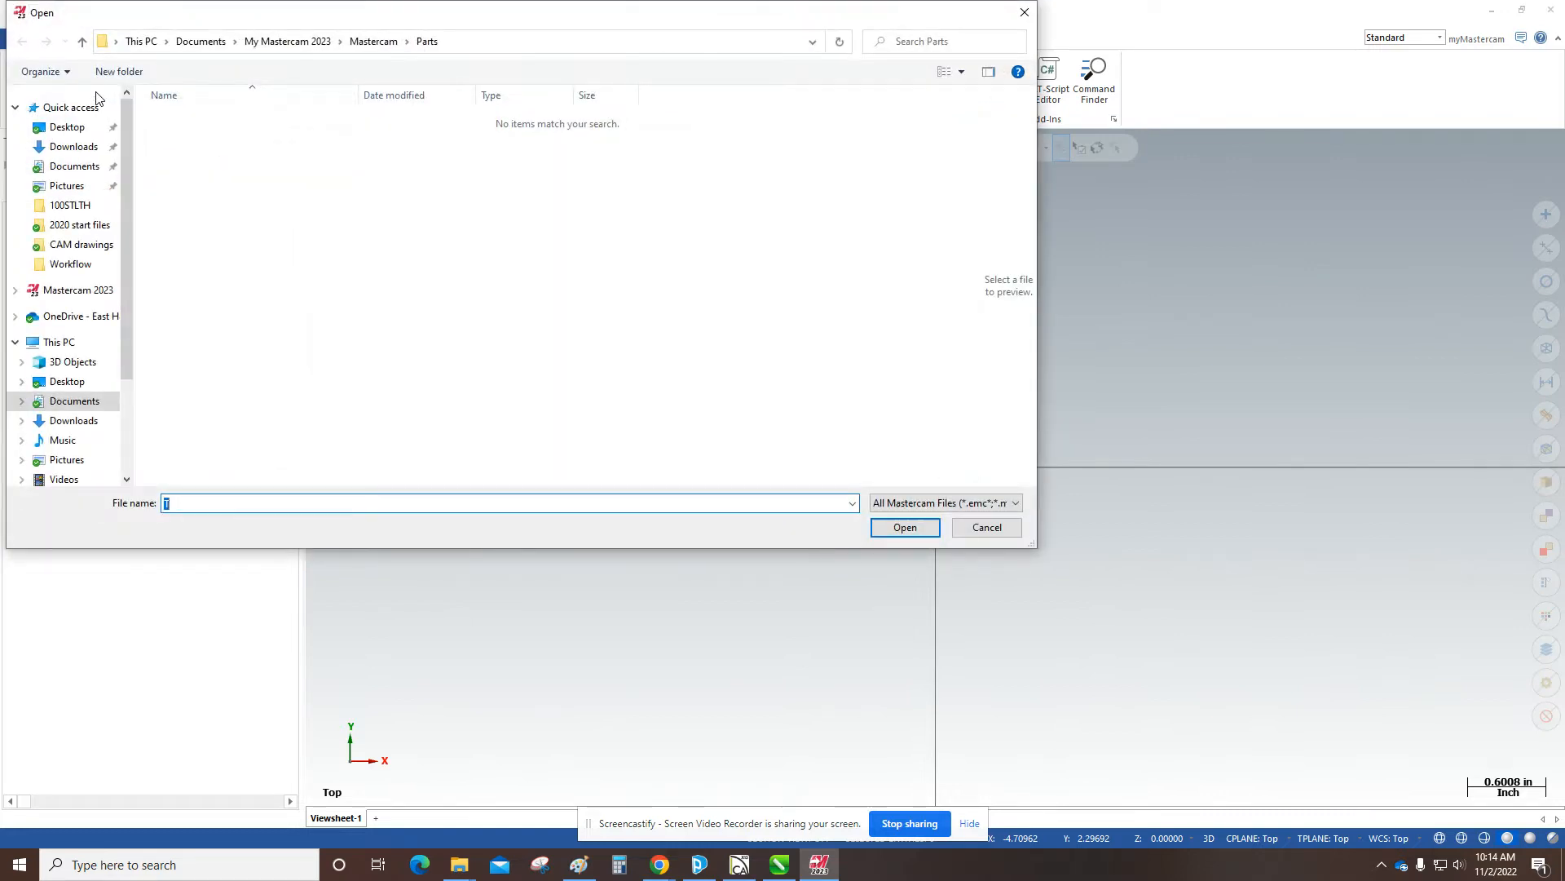
click(67, 128)
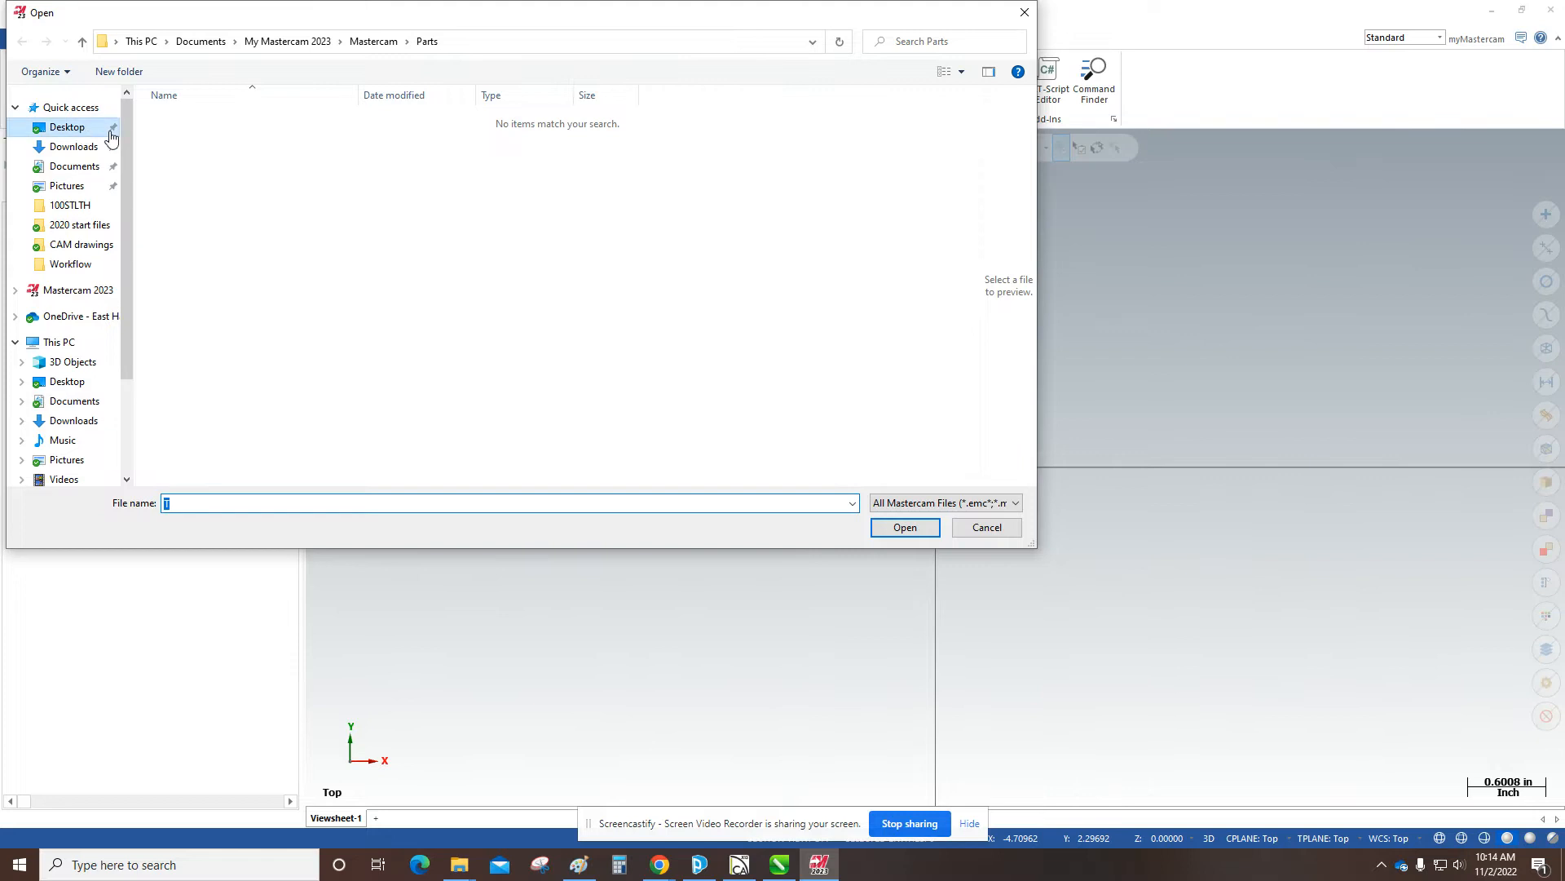
double_click(215, 101)
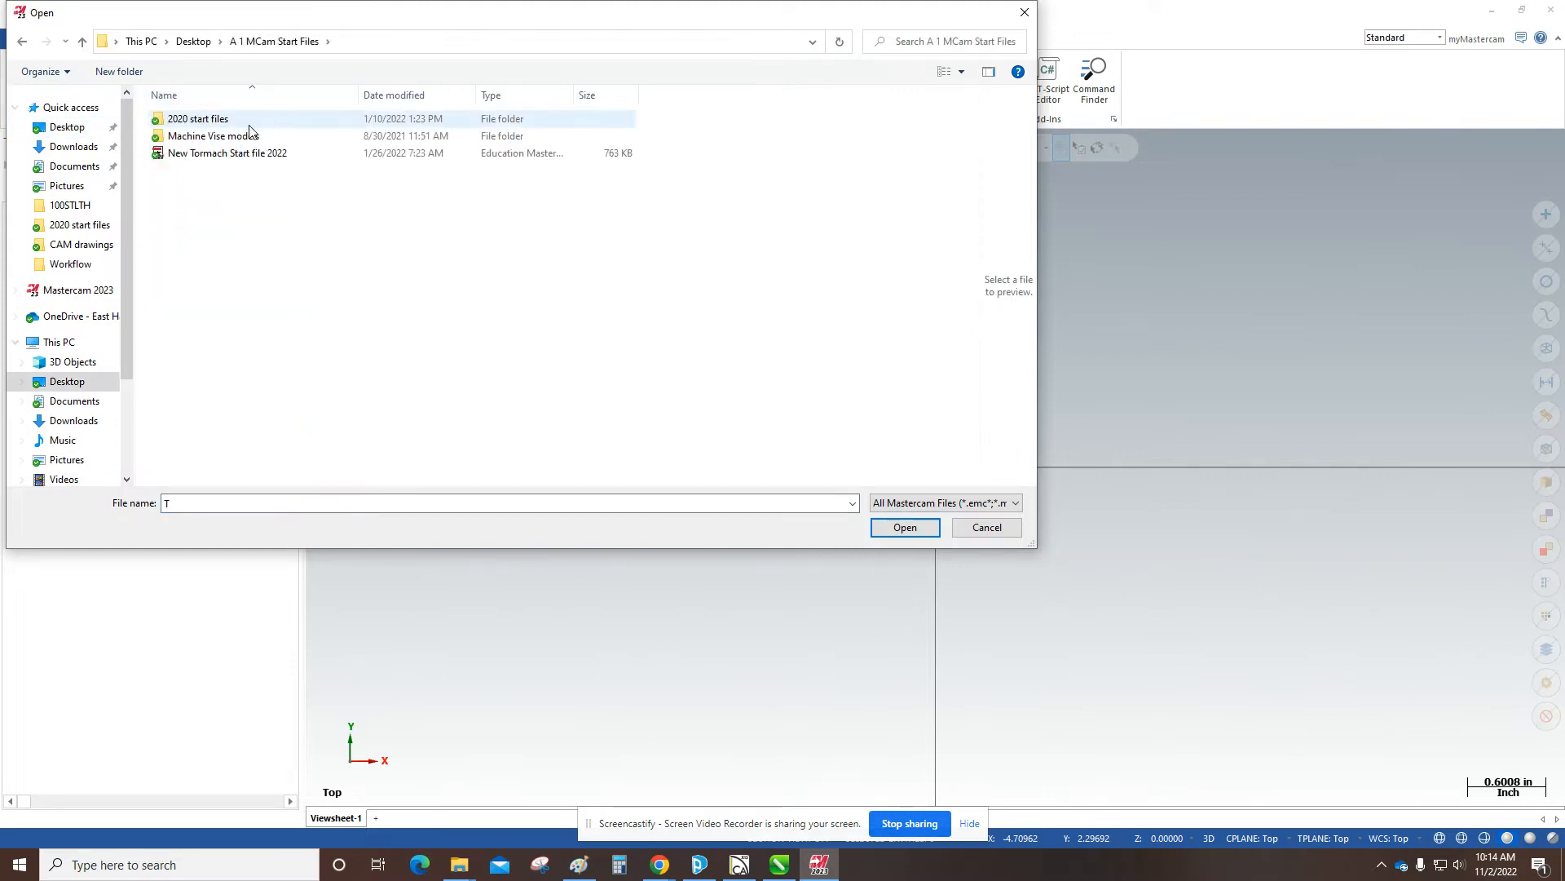
double_click(232, 121)
click(236, 222)
click(905, 526)
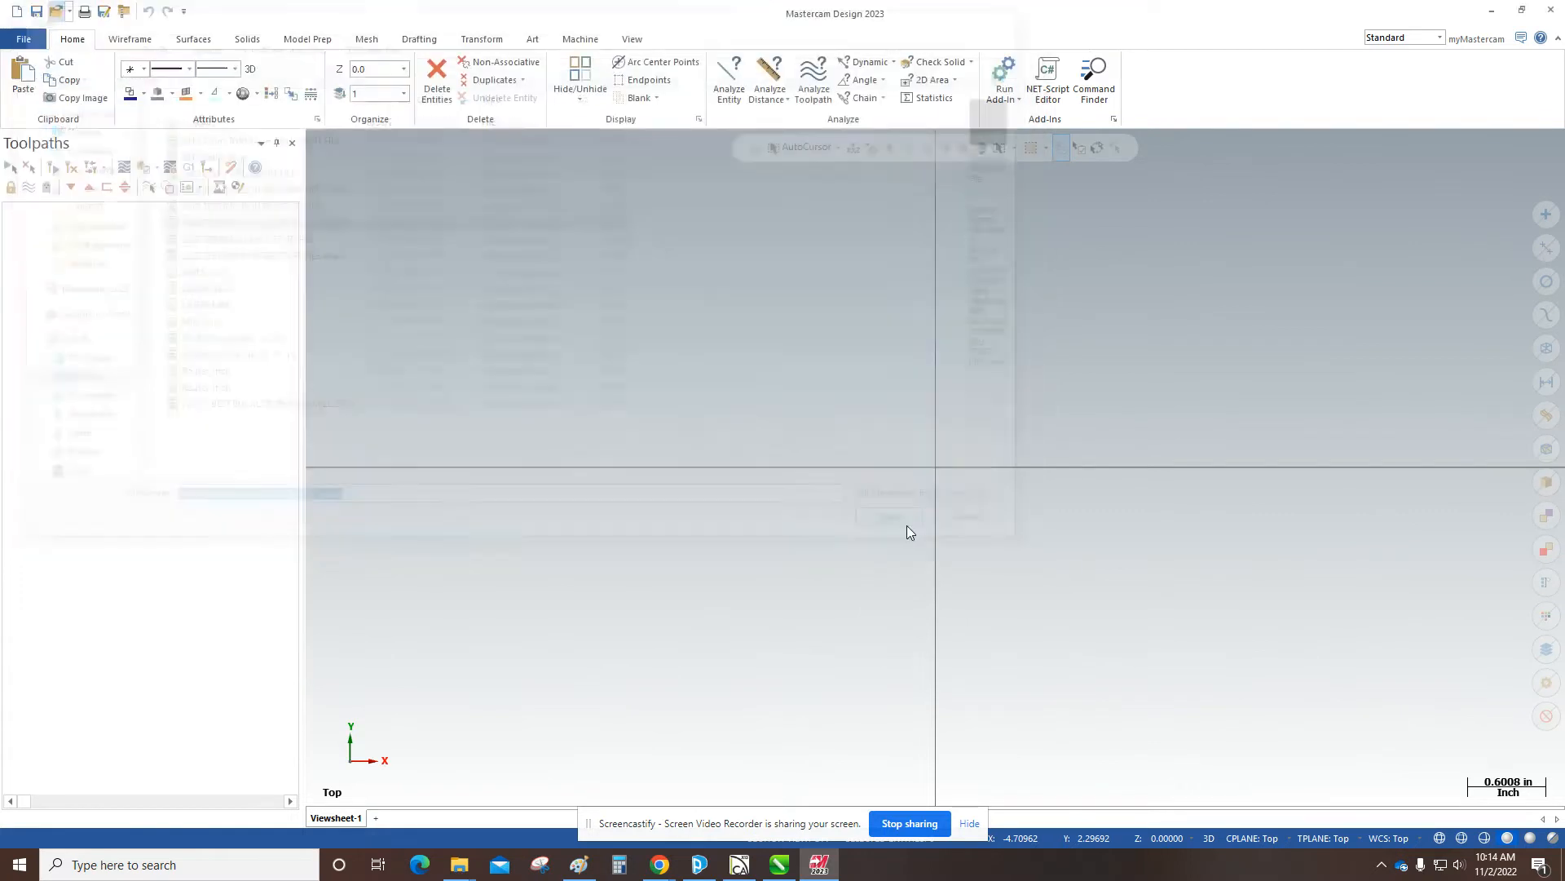
scroll(844, 533, up, 3)
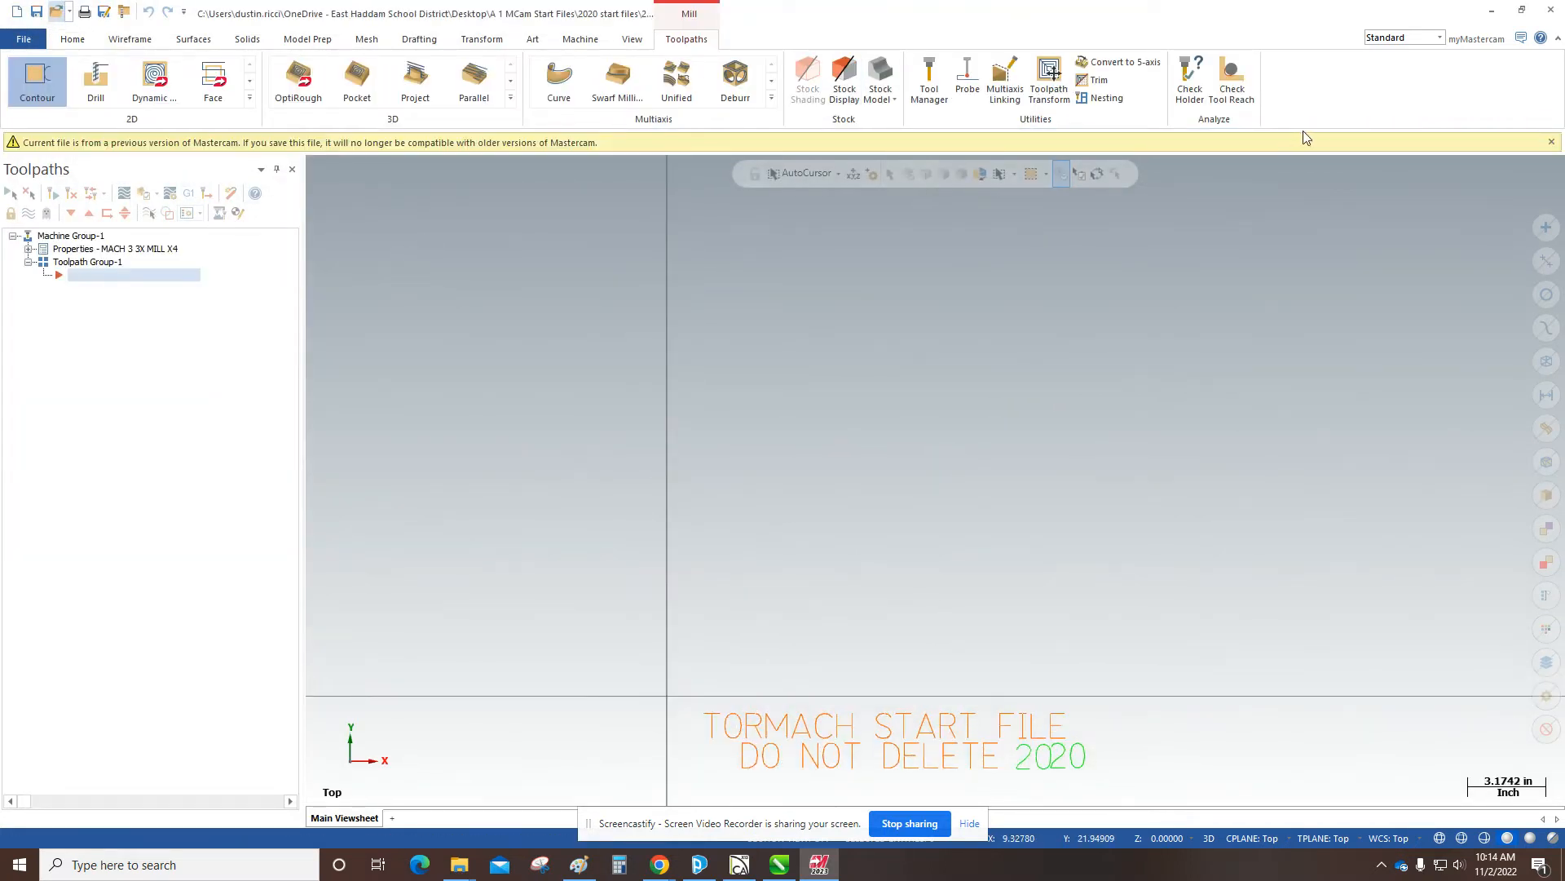
click(1552, 142)
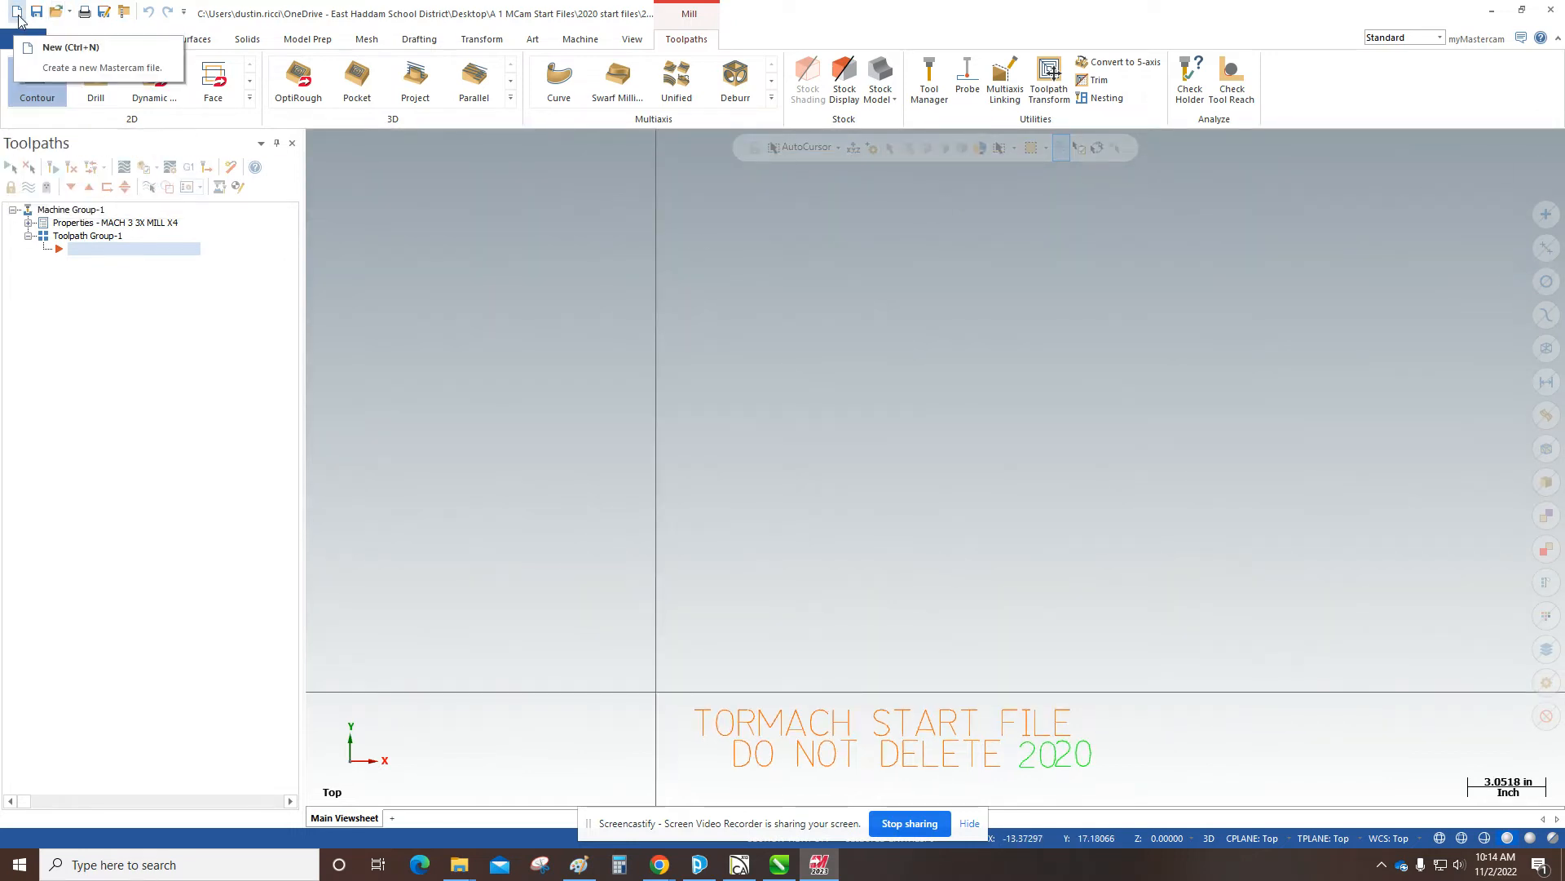
Step: Merge CAM Drawing 1 from the CAM drawings folder into the start file, keeping its original position and merged file levels
click(23, 39)
click(59, 197)
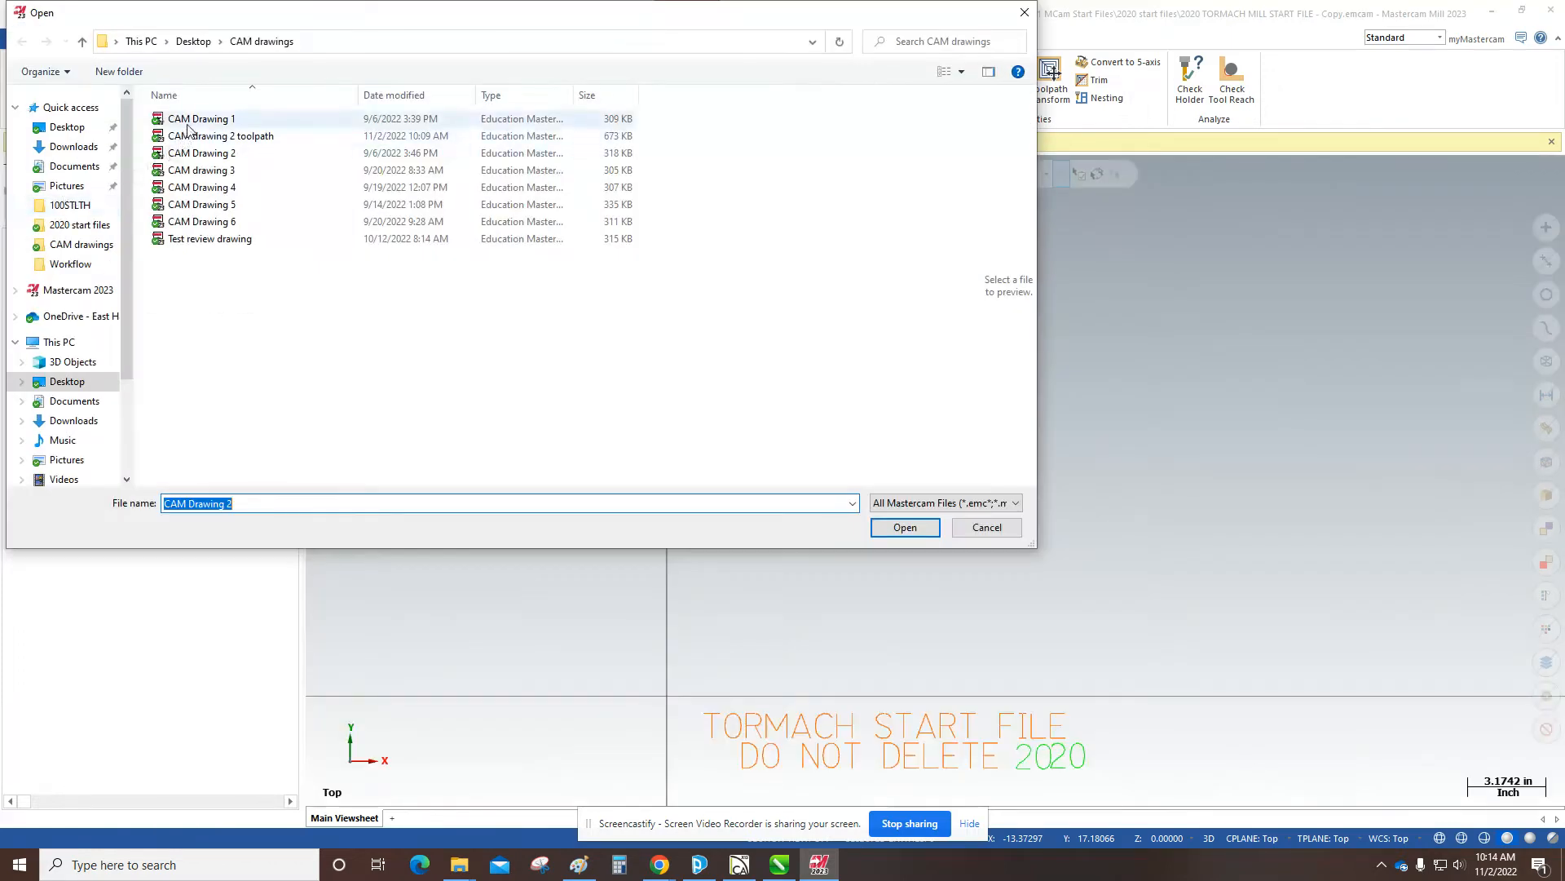
click(193, 119)
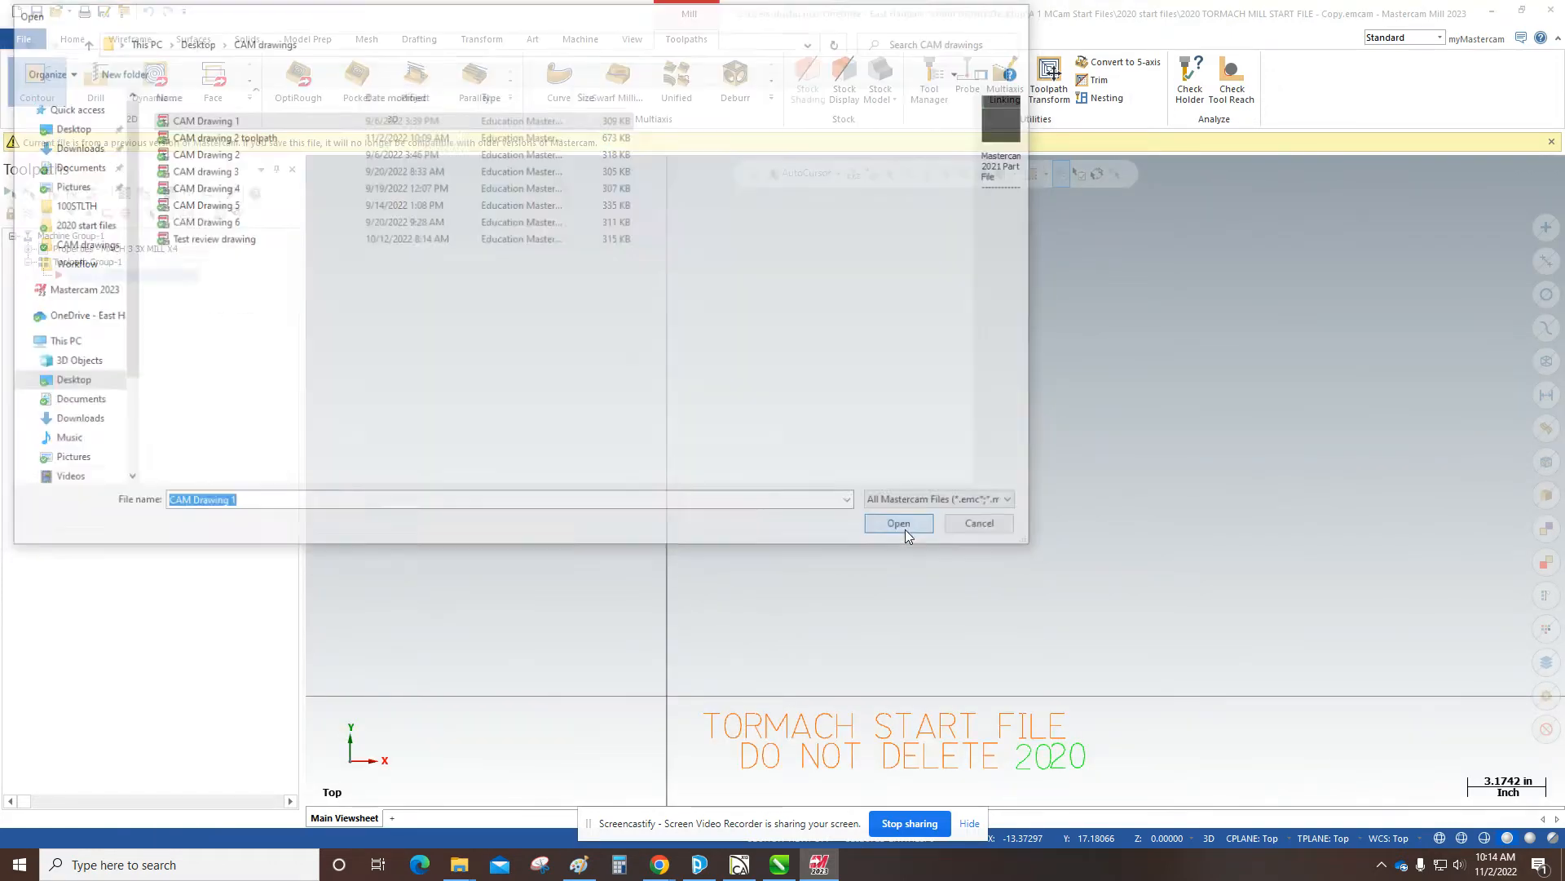
click(905, 528)
scroll(702, 513, up, 4)
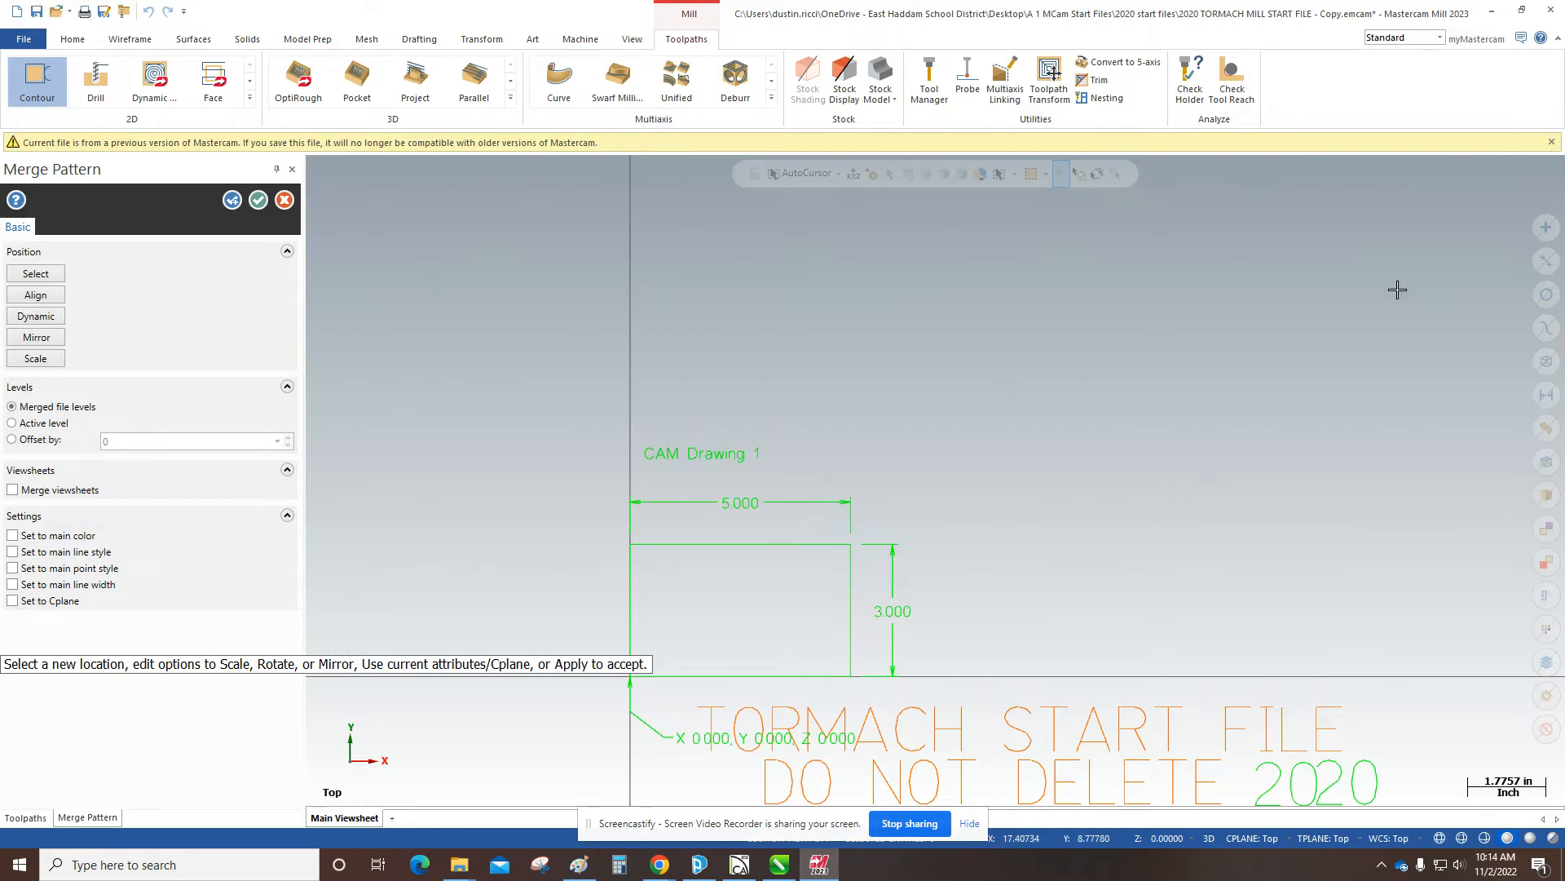
click(1552, 142)
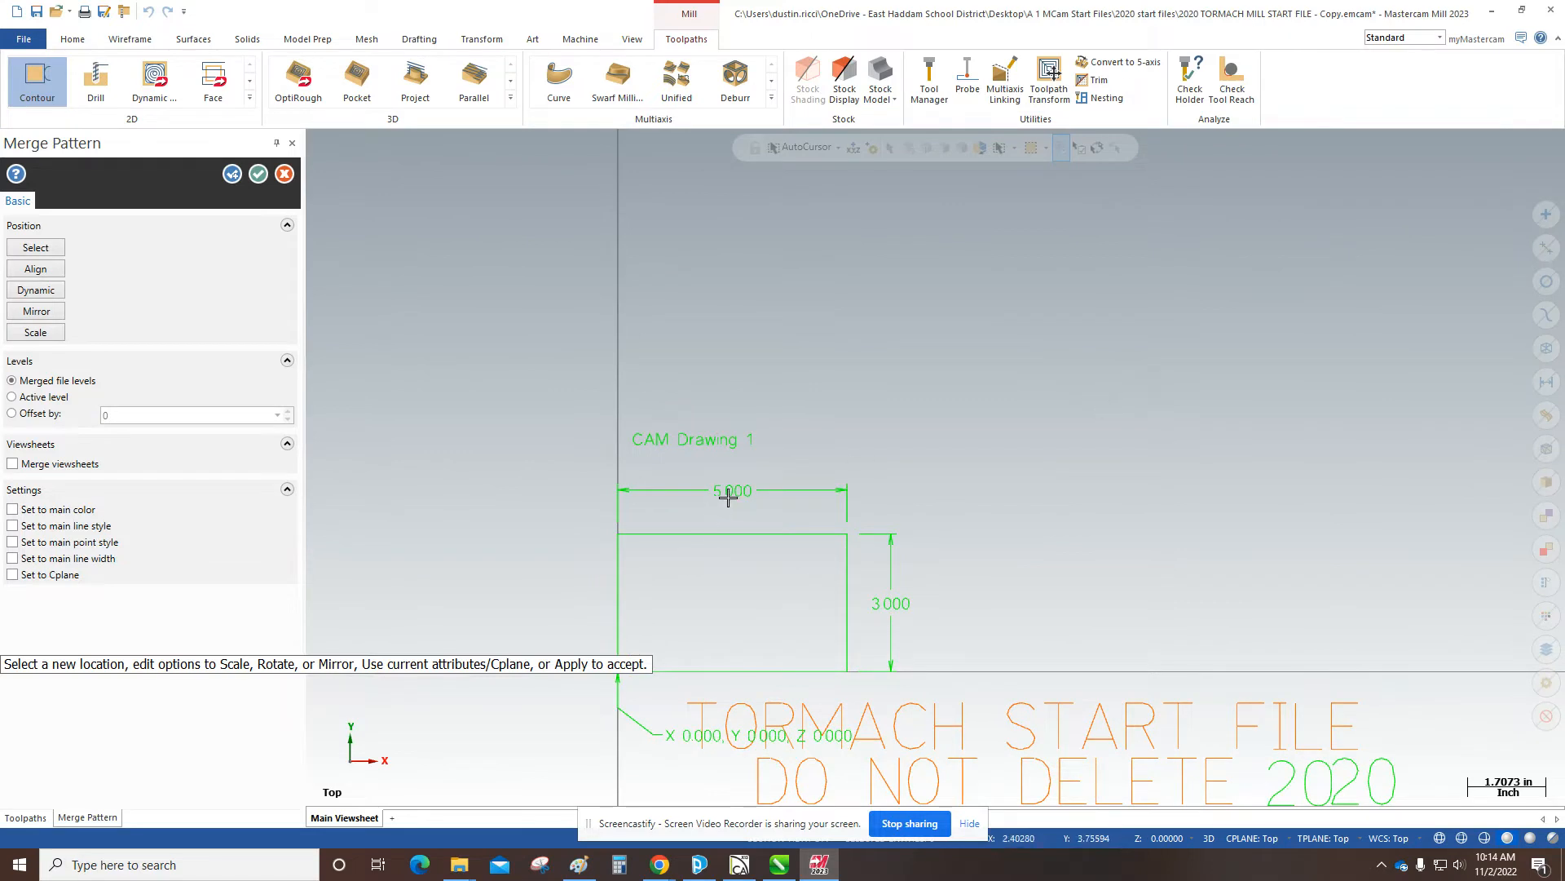
click(258, 174)
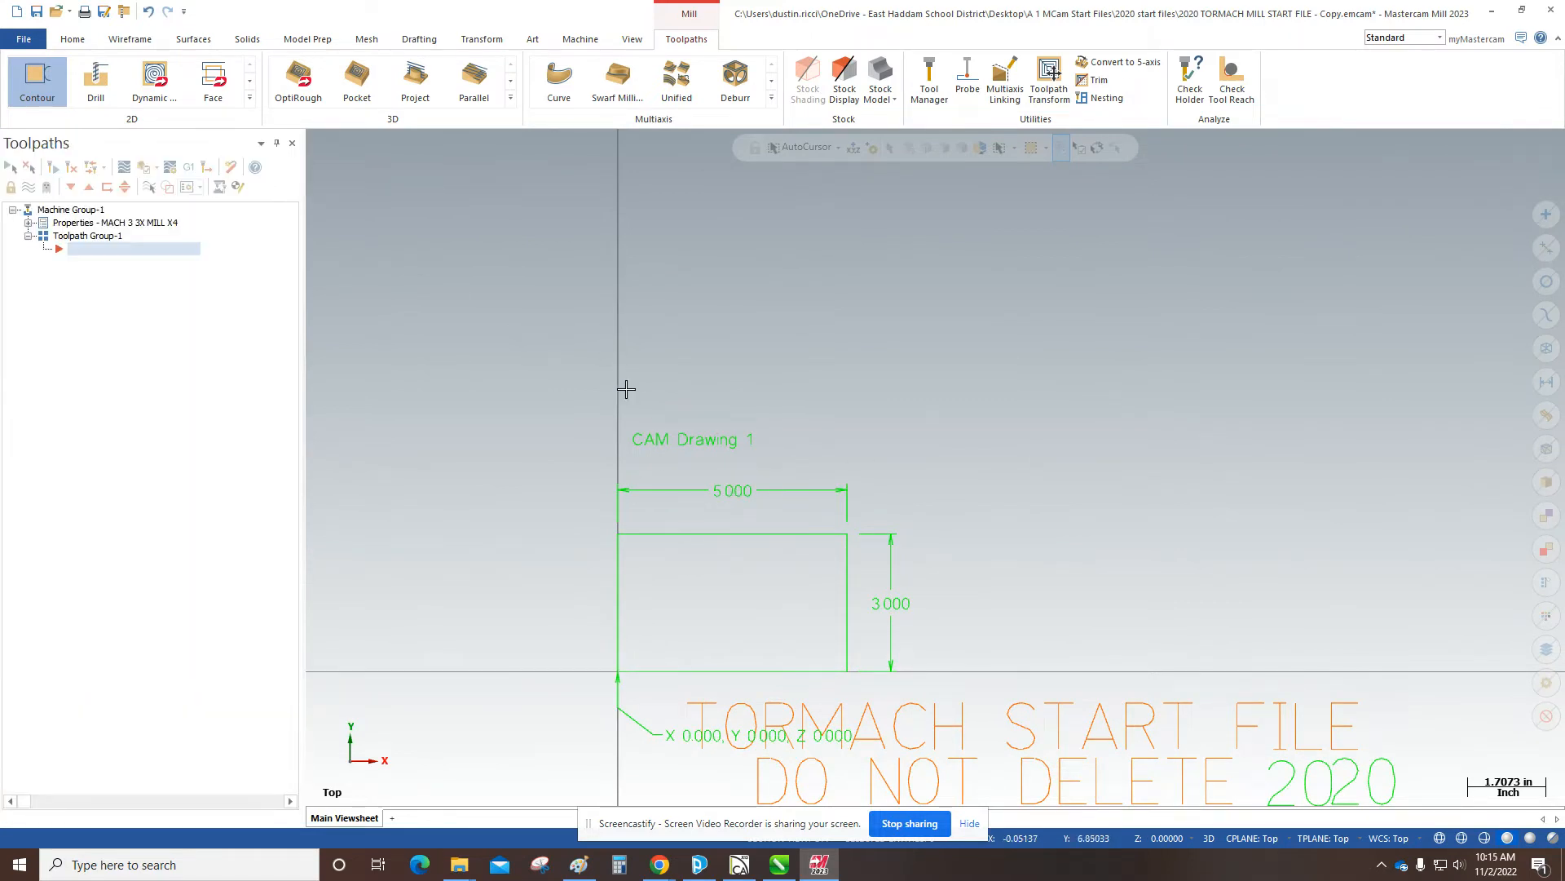
Step: Delete the 5.000 and 3.000 dimensions and the X, Y, Z origin note from the merged drawing
click(701, 489)
key(Delete)
click(866, 566)
key(Delete)
click(648, 734)
key(Delete)
scroll(862, 594, down, 1)
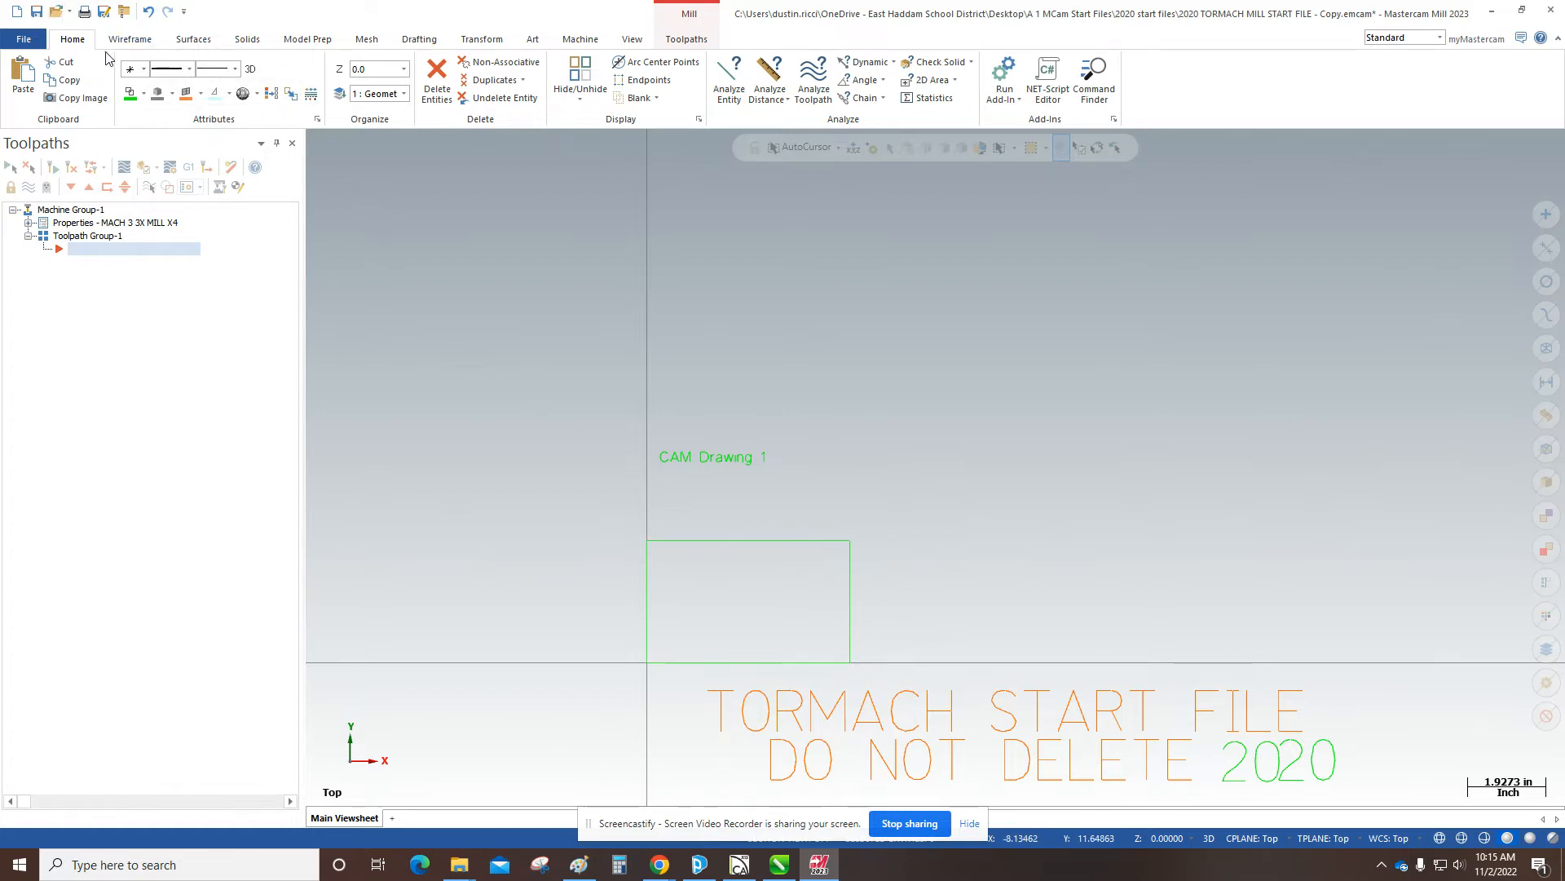
Step: Set up rectangular stock of 6 x 4 x .0625 inches for the machine group, anchored at its top front-left corner
click(685, 39)
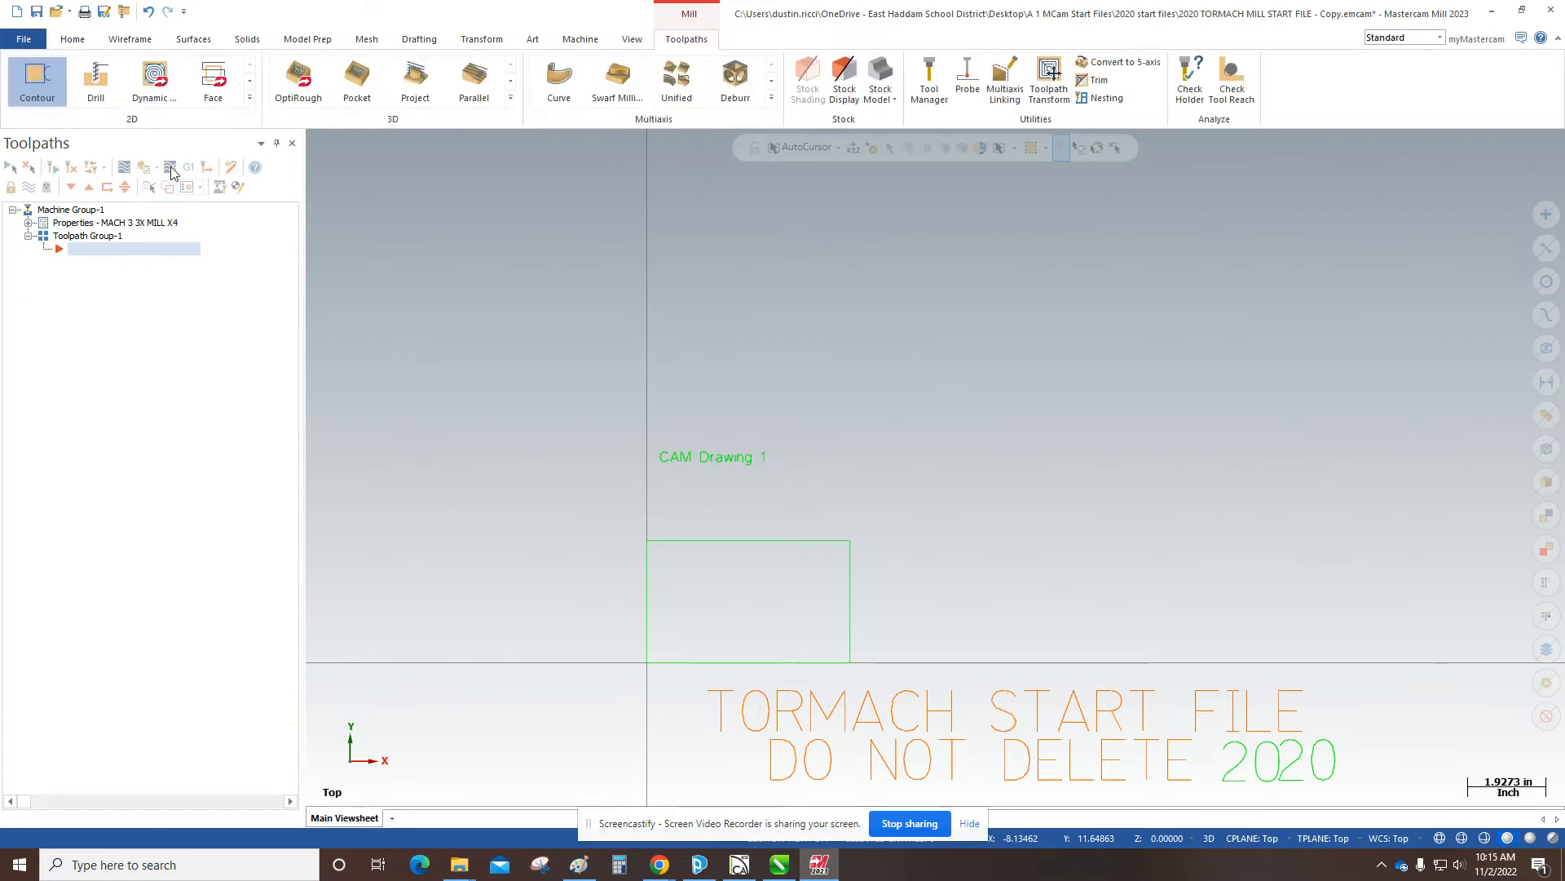
click(28, 222)
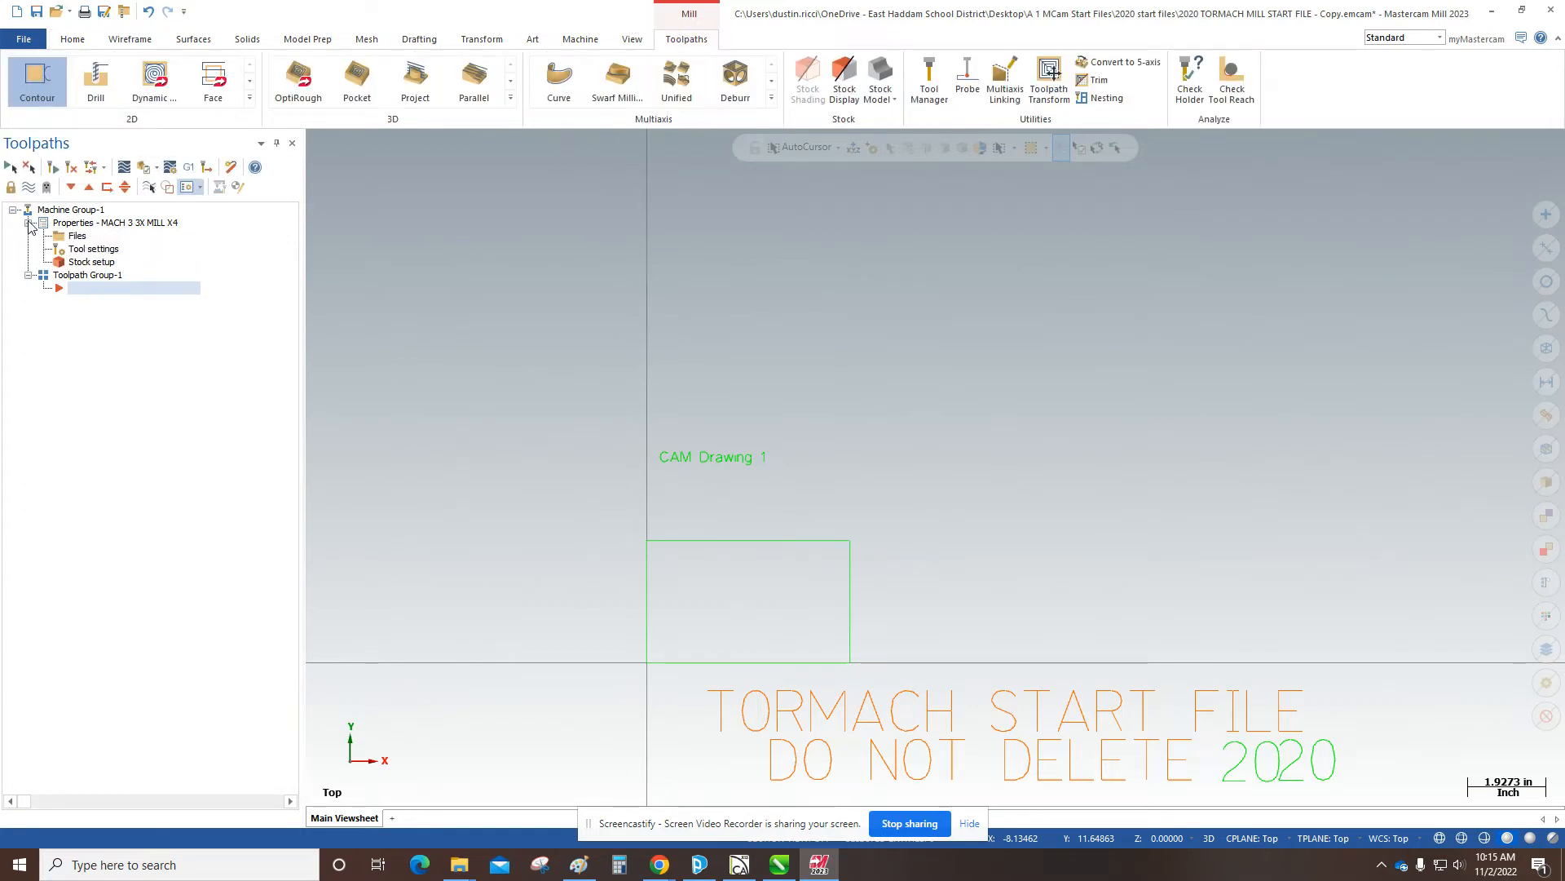
click(82, 261)
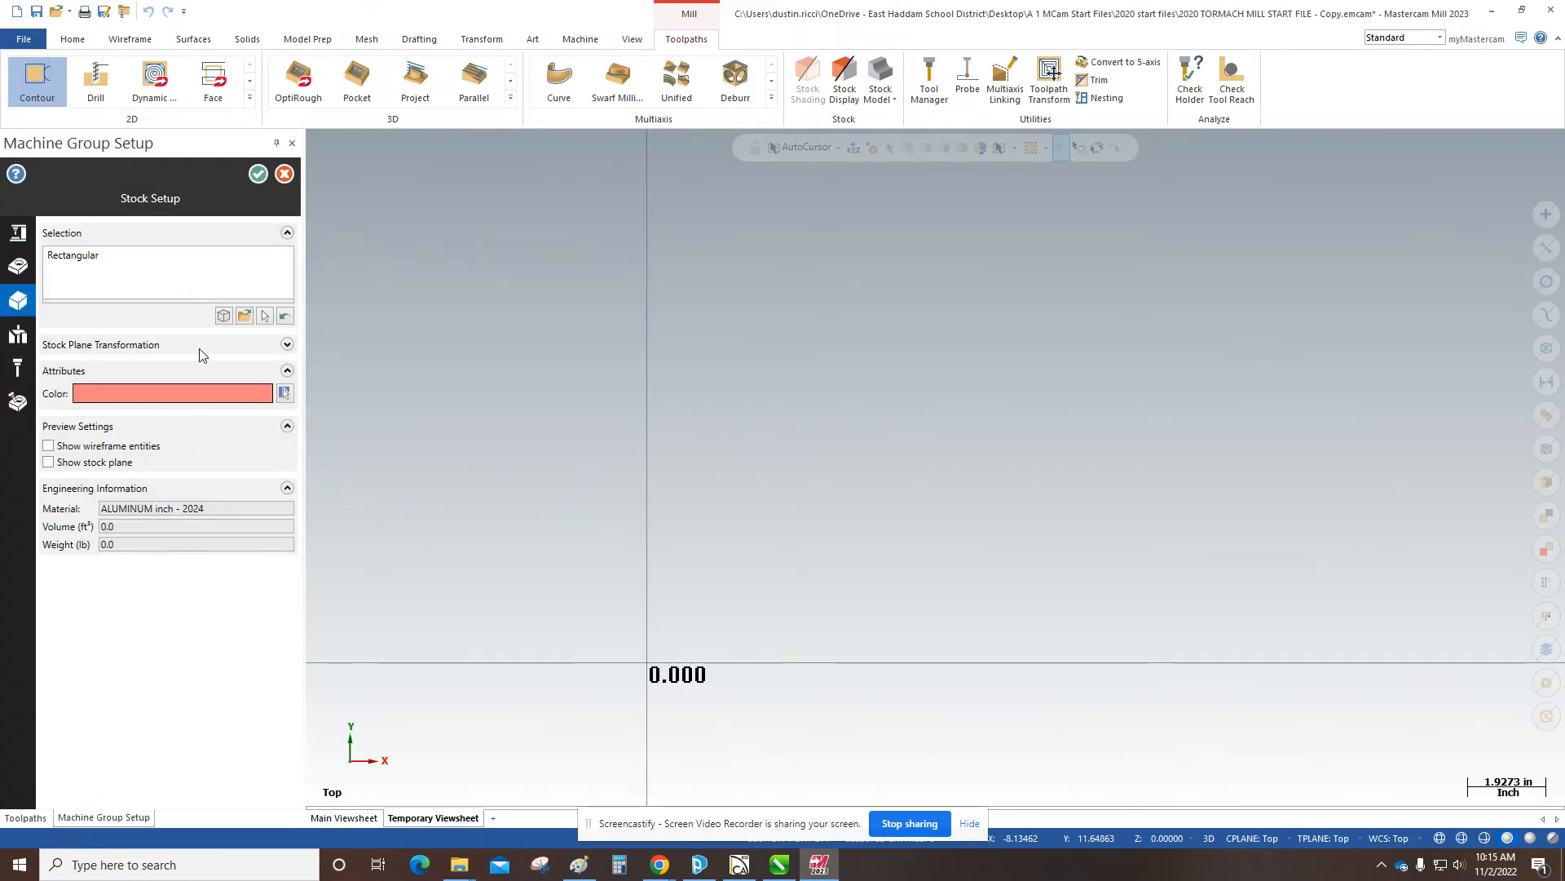
click(222, 314)
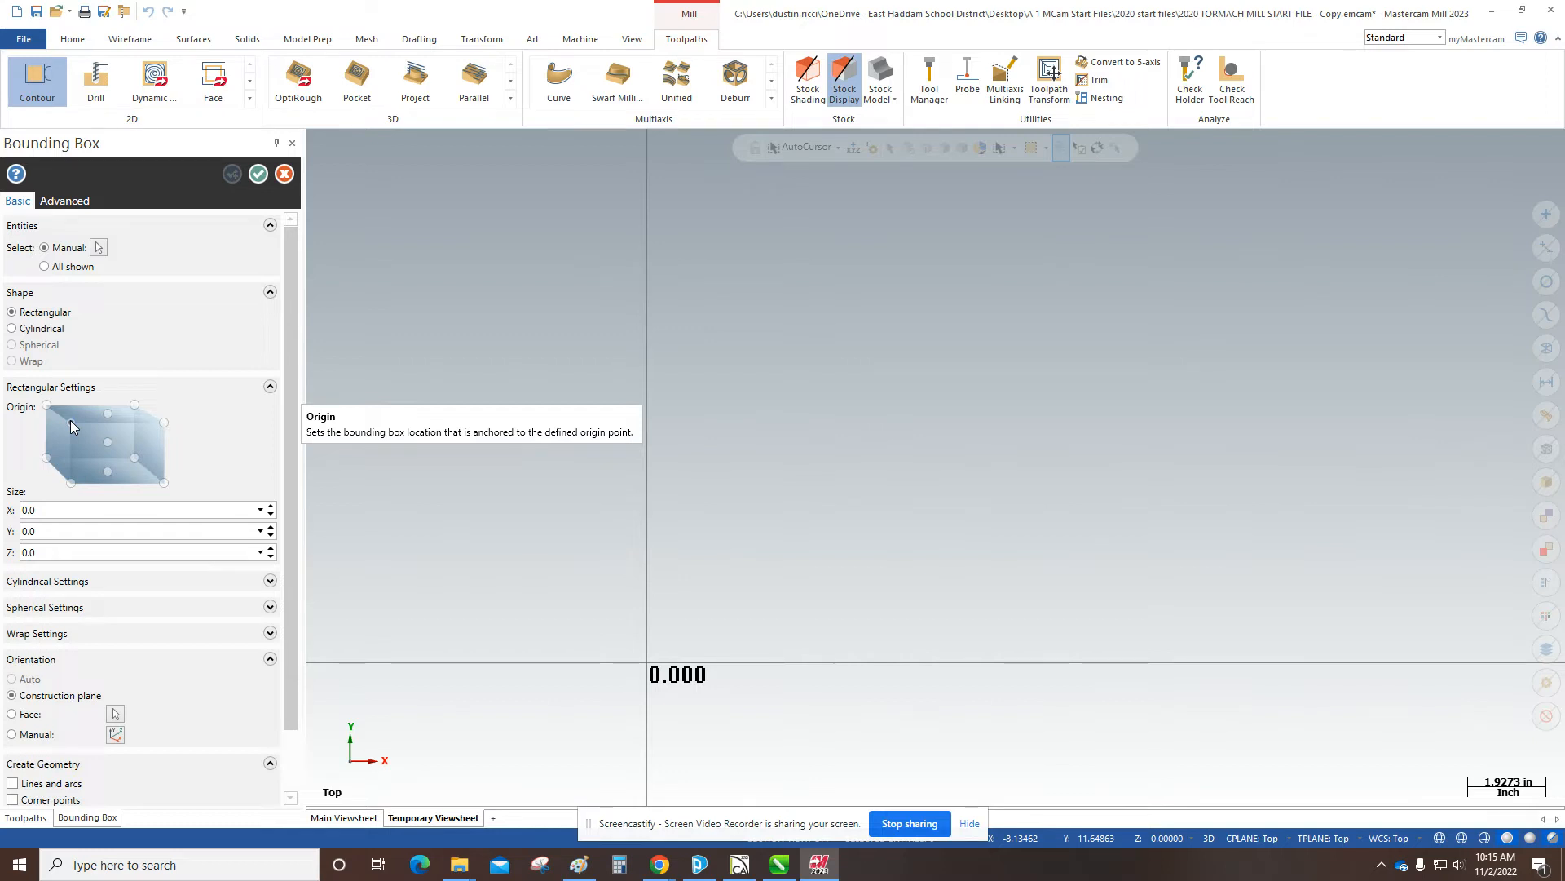
click(30, 513)
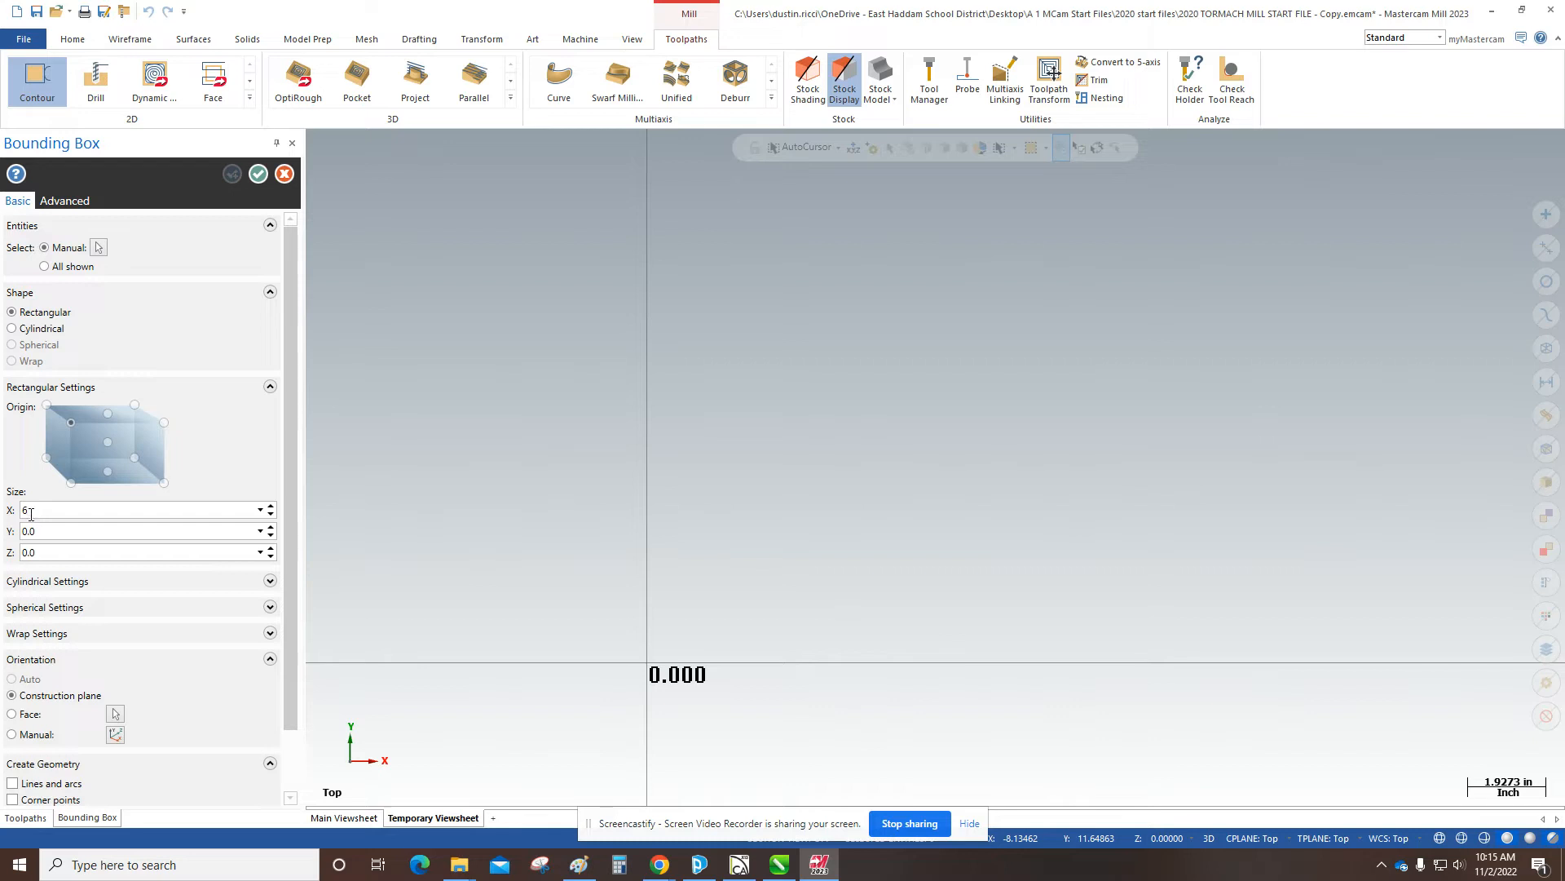
click(36, 532)
text(4)
key(Tab)
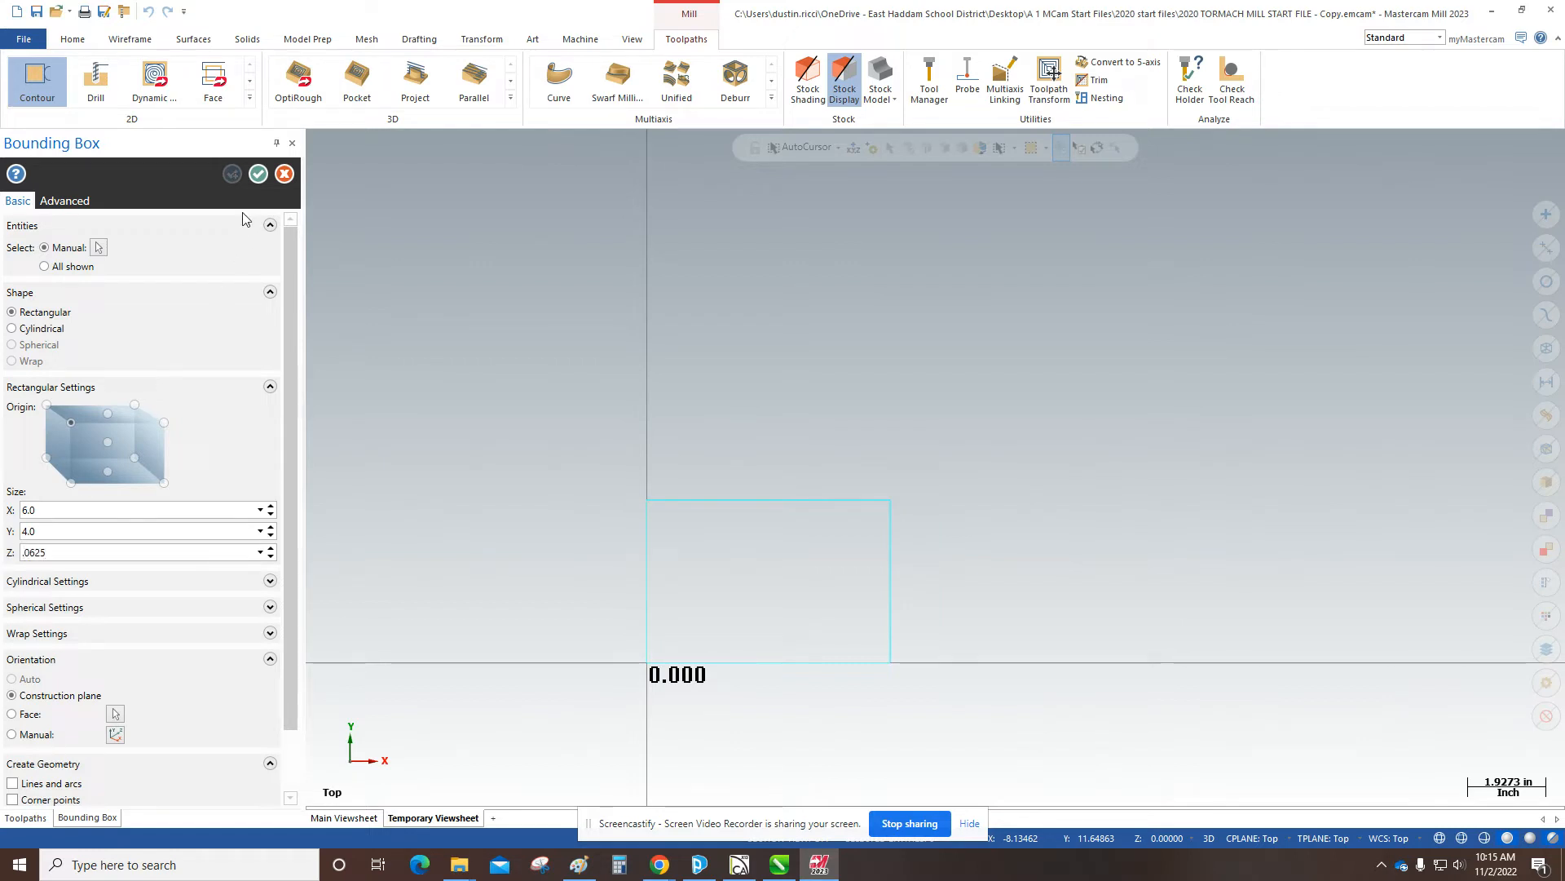
click(258, 174)
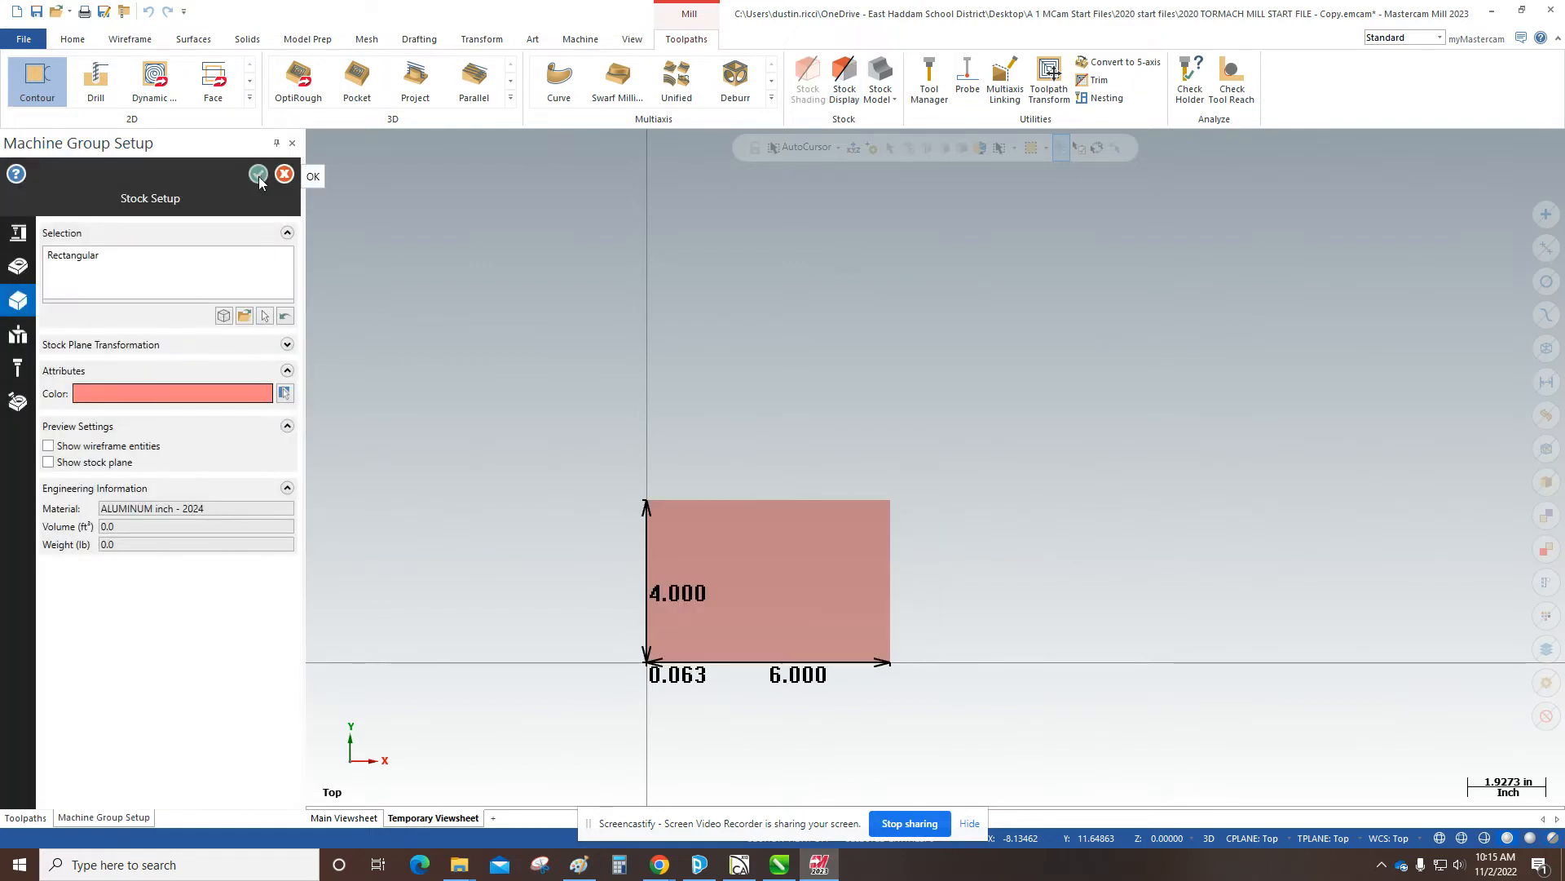
click(258, 175)
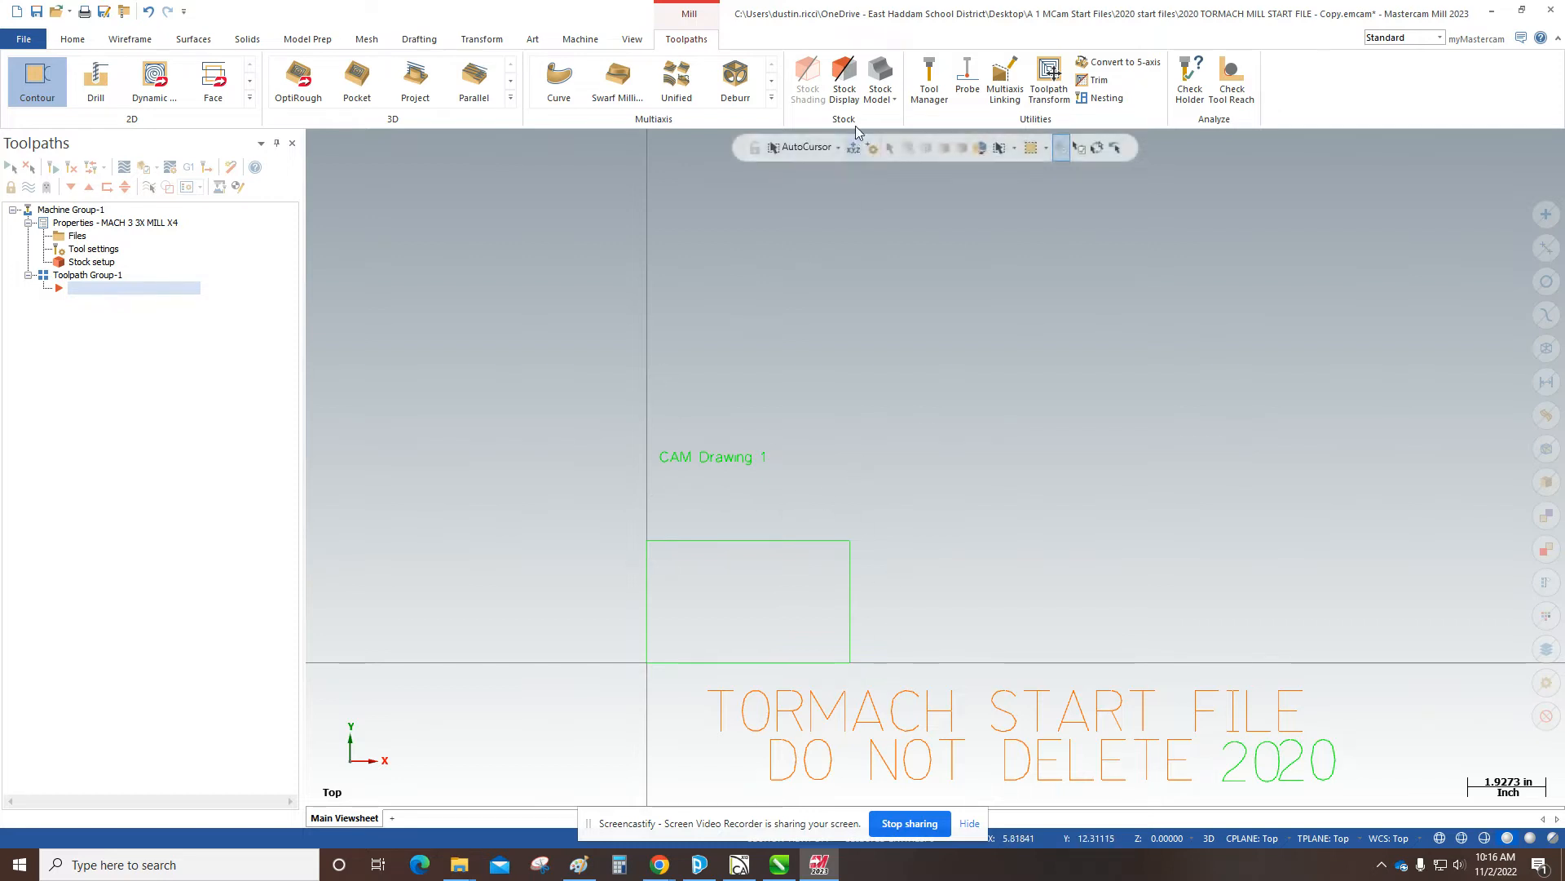
Step: Display the stock around the part, preview it shaded, and return it to an outline
click(844, 72)
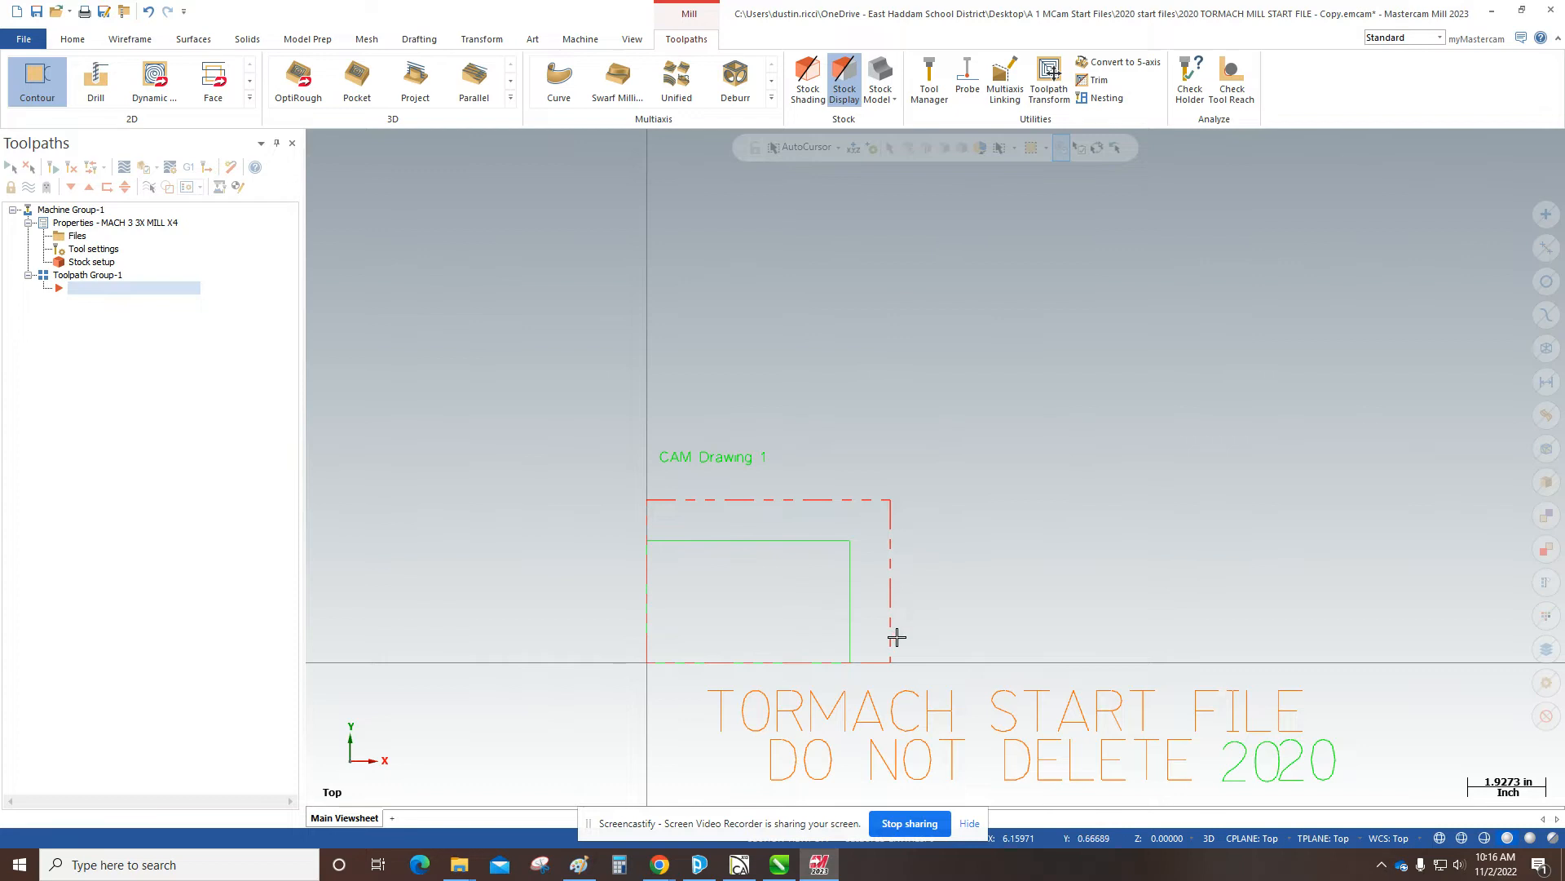
click(807, 74)
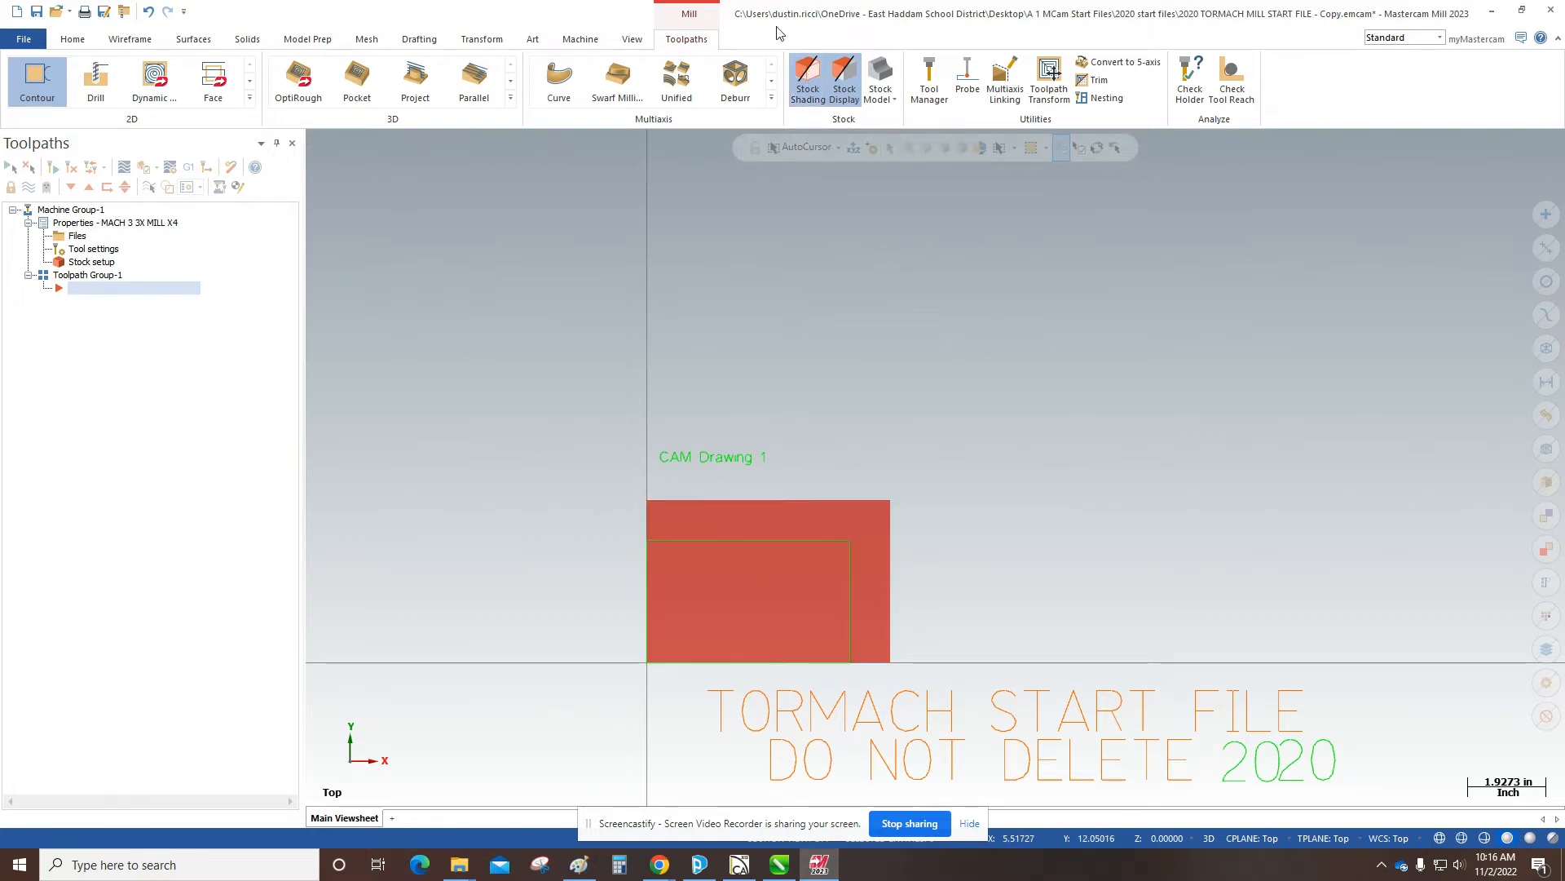
click(808, 71)
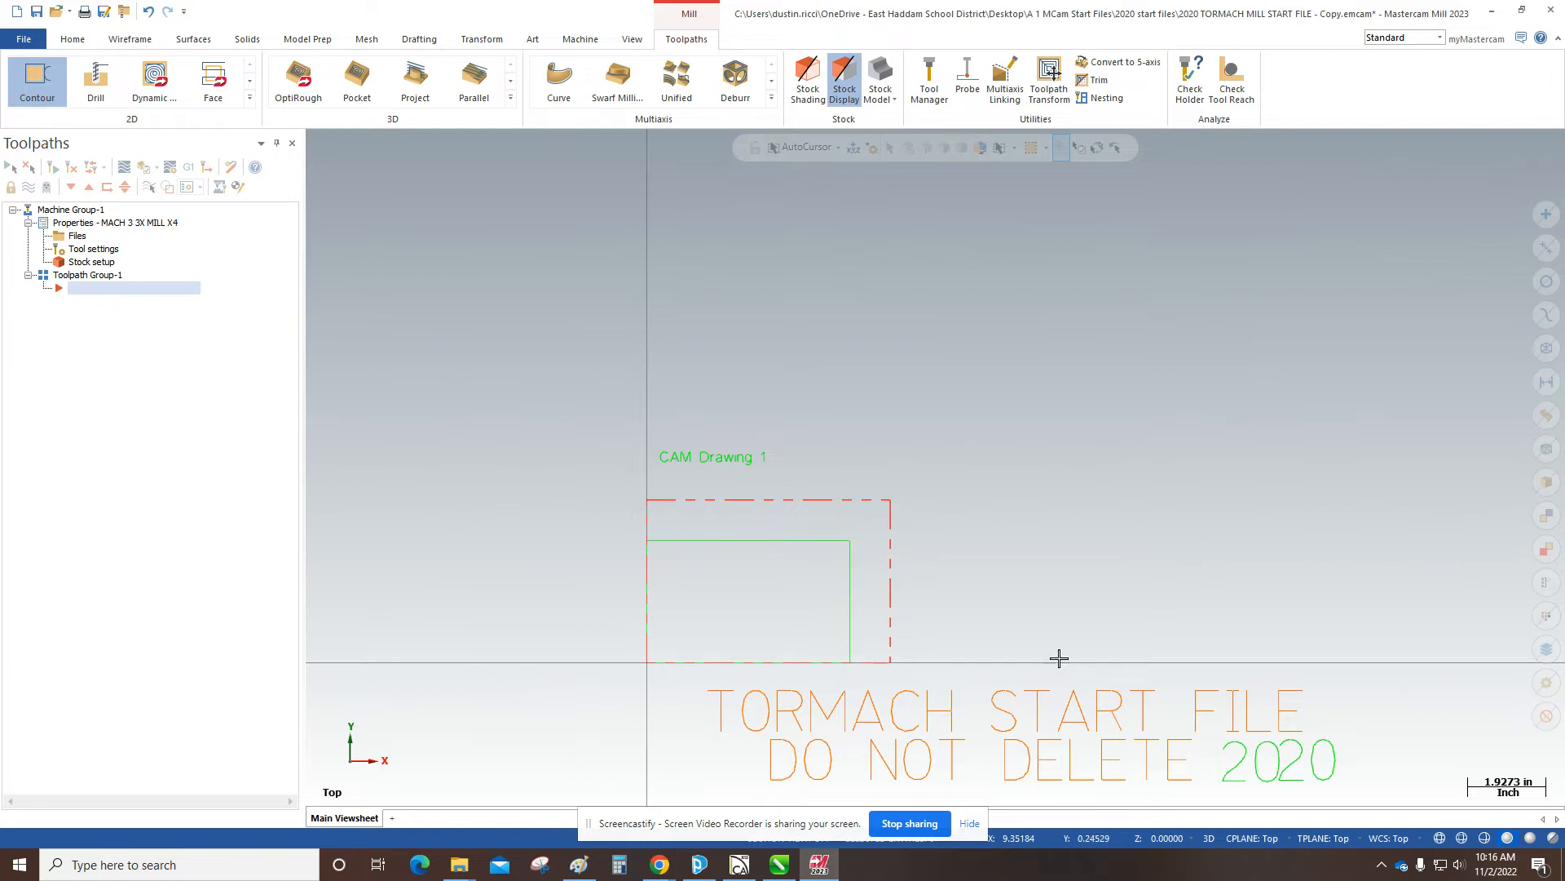
Step: Select the part rectangle and start translating it with an X delta of 0.5
scroll(1023, 353, down, 1)
scroll(765, 649, up, 1)
scroll(761, 649, up, 1)
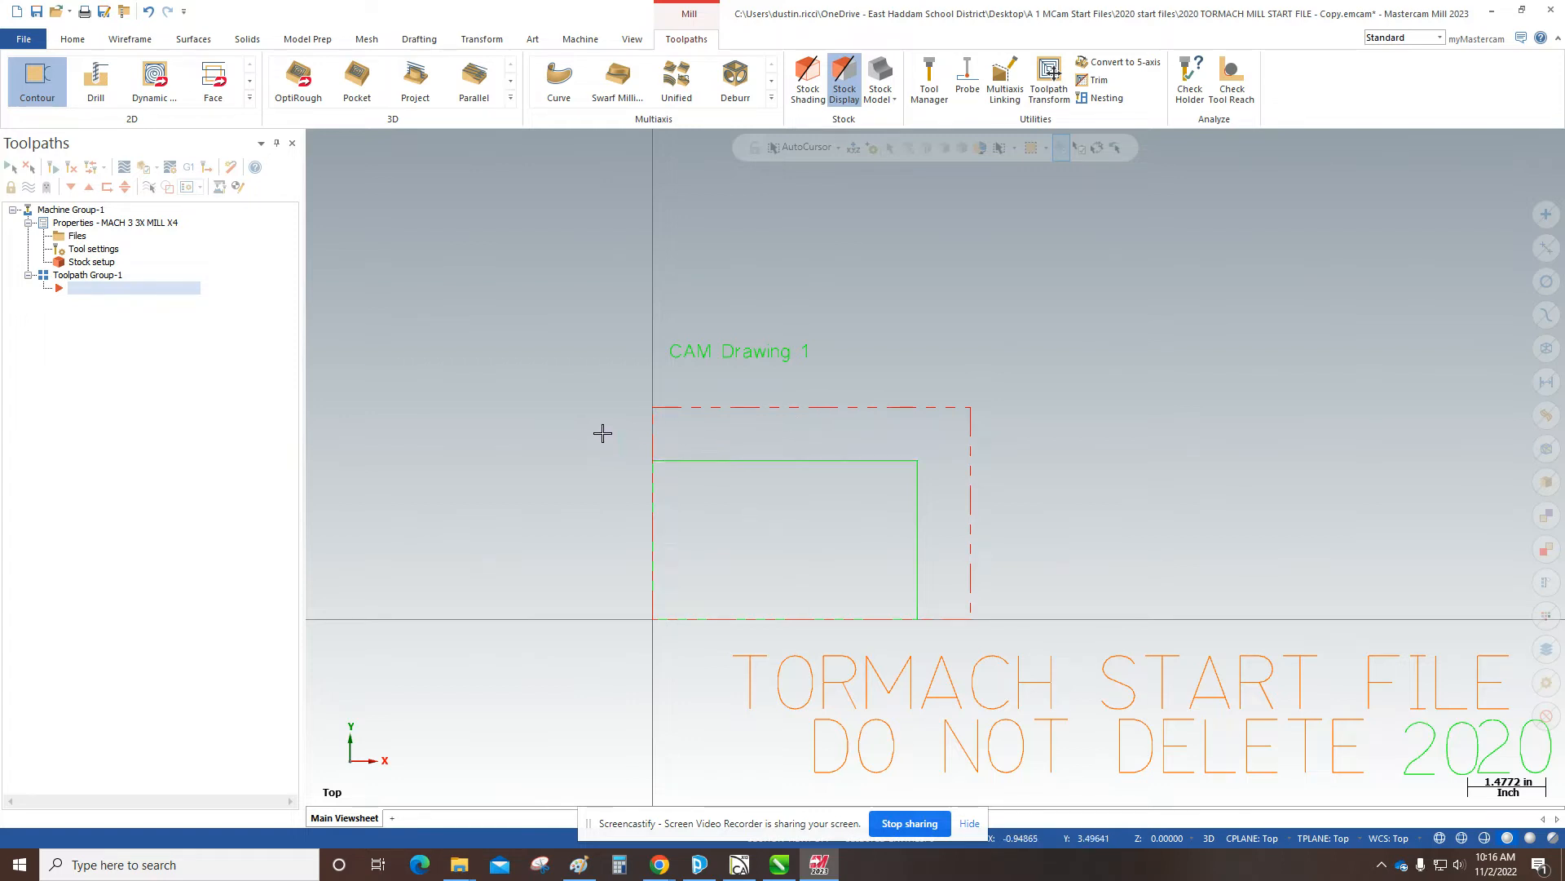
drag(608, 433, 946, 637)
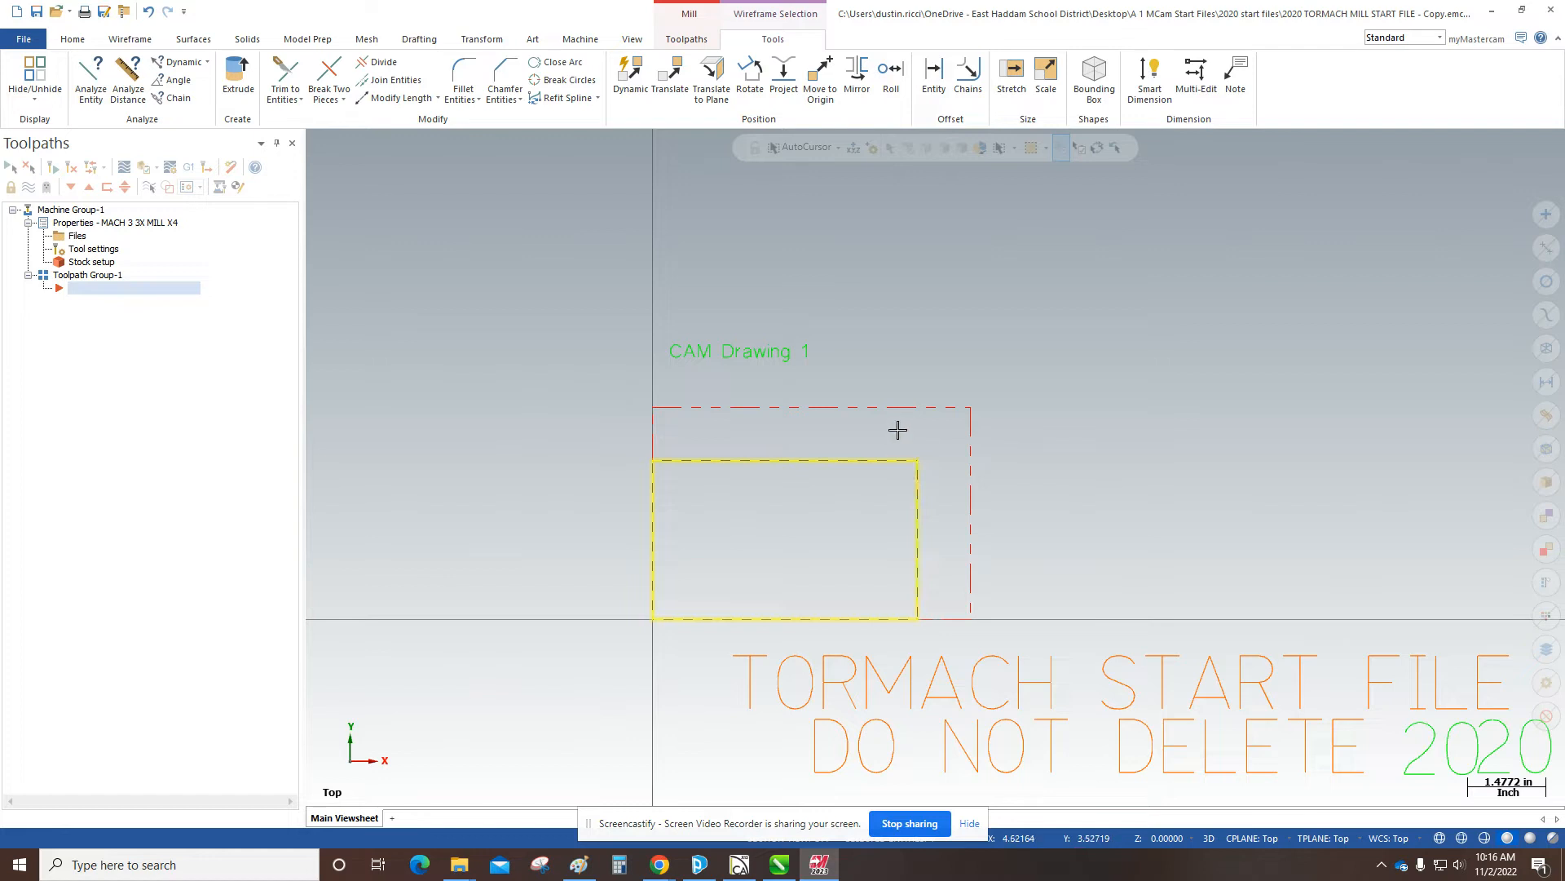
click(479, 39)
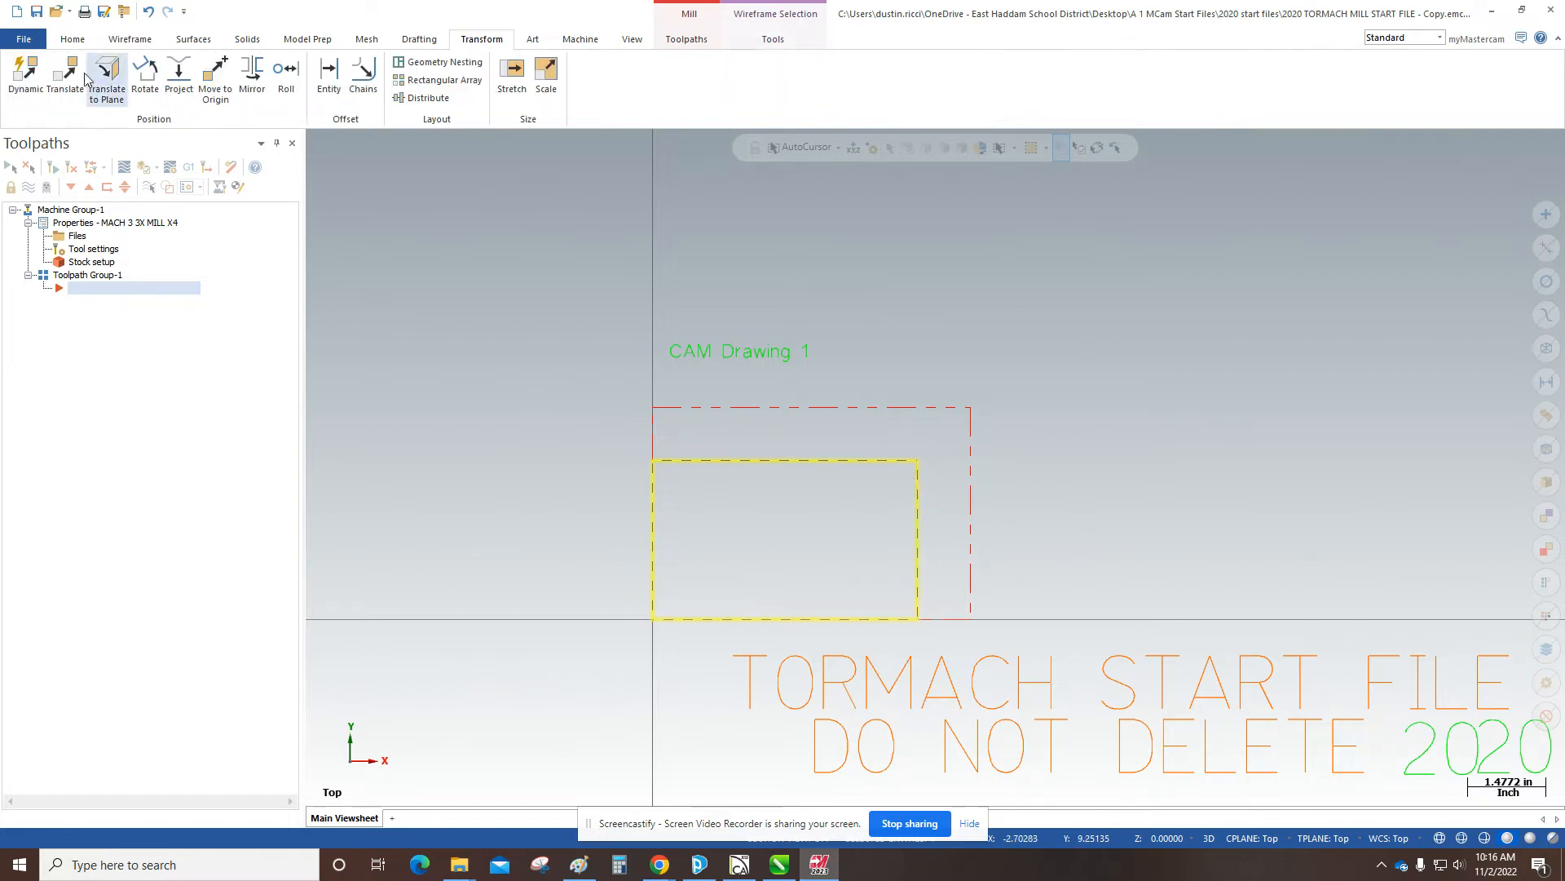
click(66, 77)
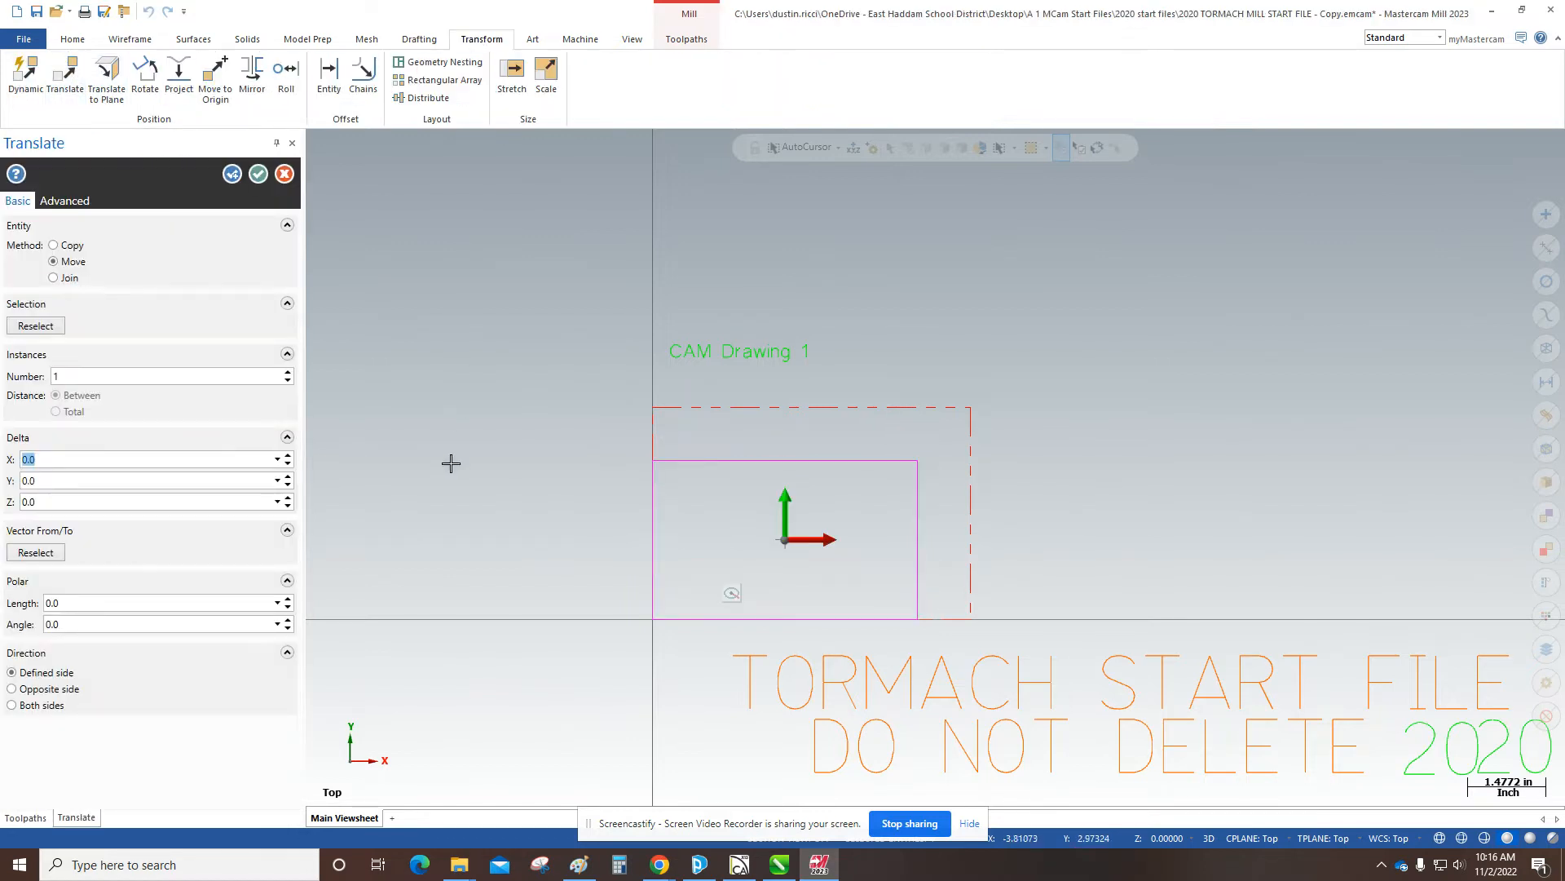
click(287, 457)
click(286, 457)
click(287, 457)
click(287, 457)
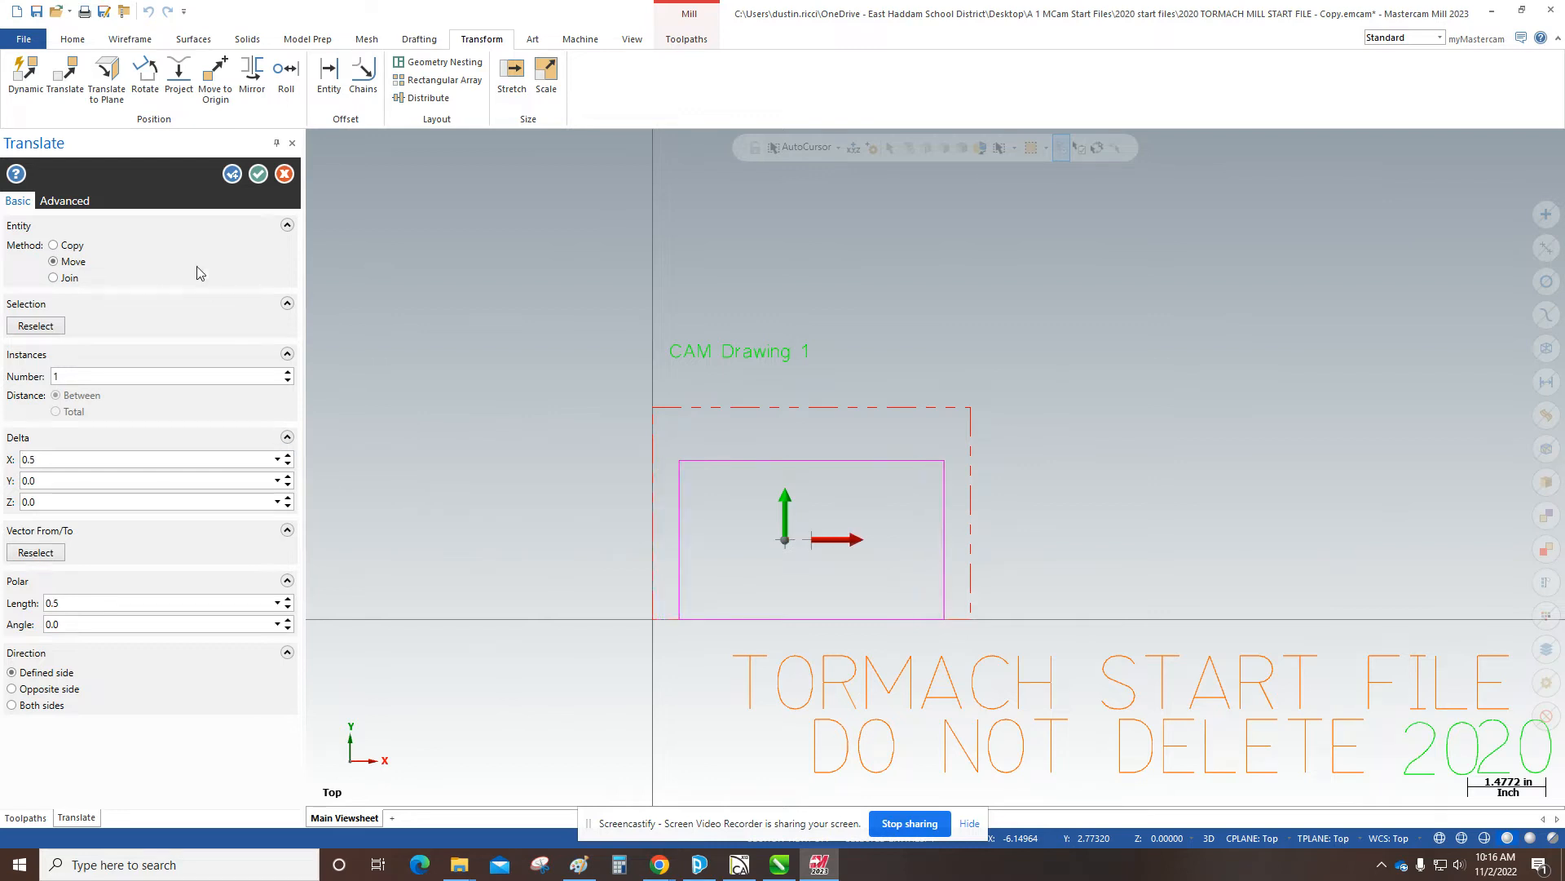
Step: Keep the translation method on Move, set the Y delta to 0.5, and apply it to center the rectangle in the stock
click(70, 247)
click(54, 261)
click(289, 477)
click(289, 477)
click(289, 477)
click(289, 477)
click(291, 477)
click(291, 477)
click(289, 485)
click(290, 485)
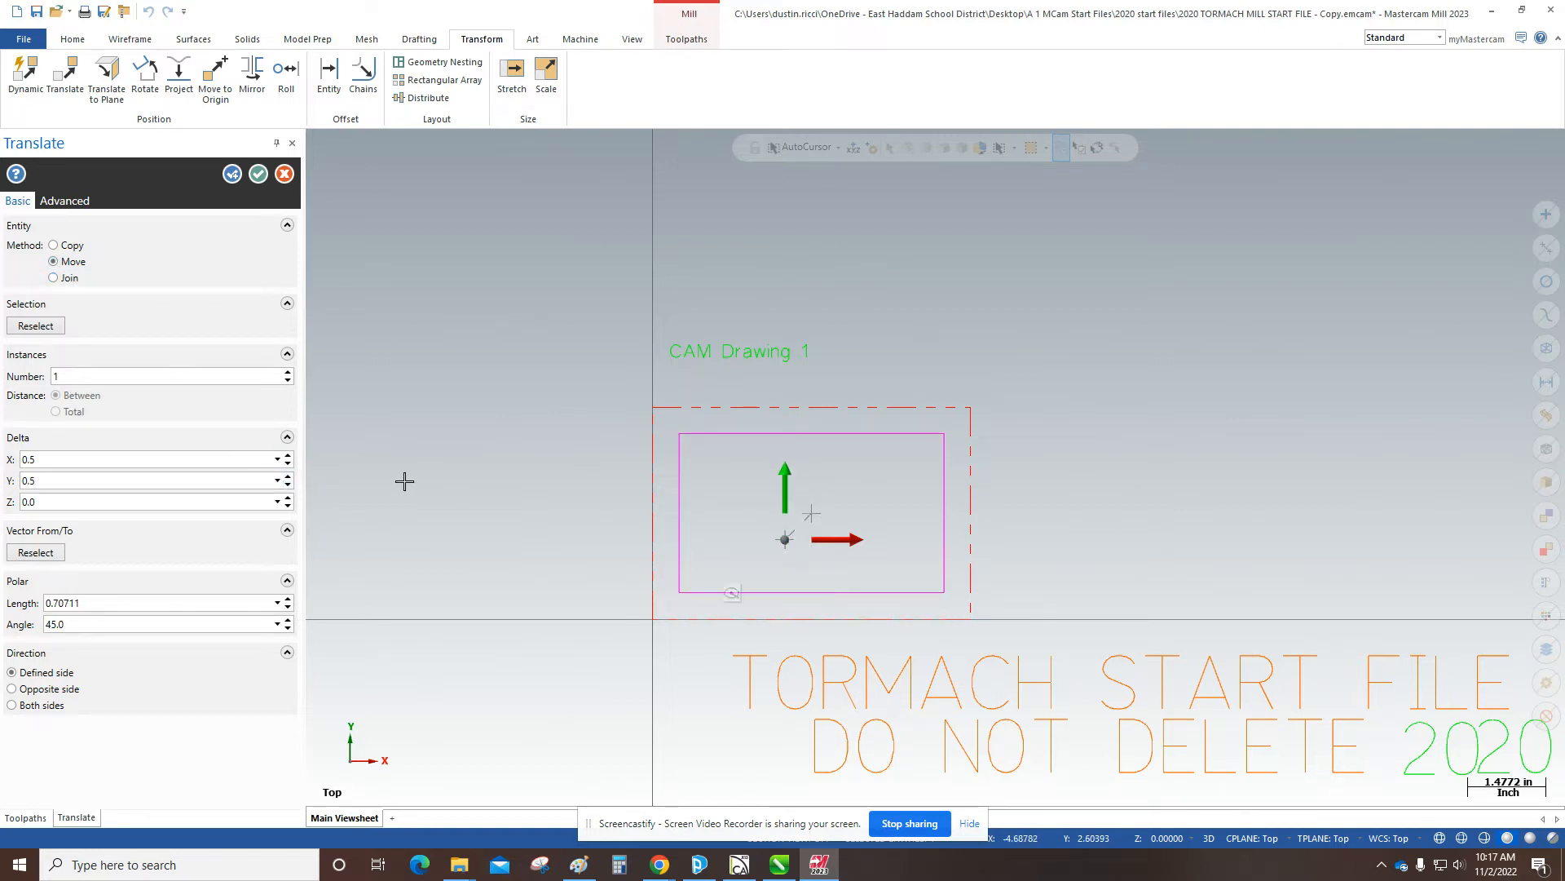
click(257, 174)
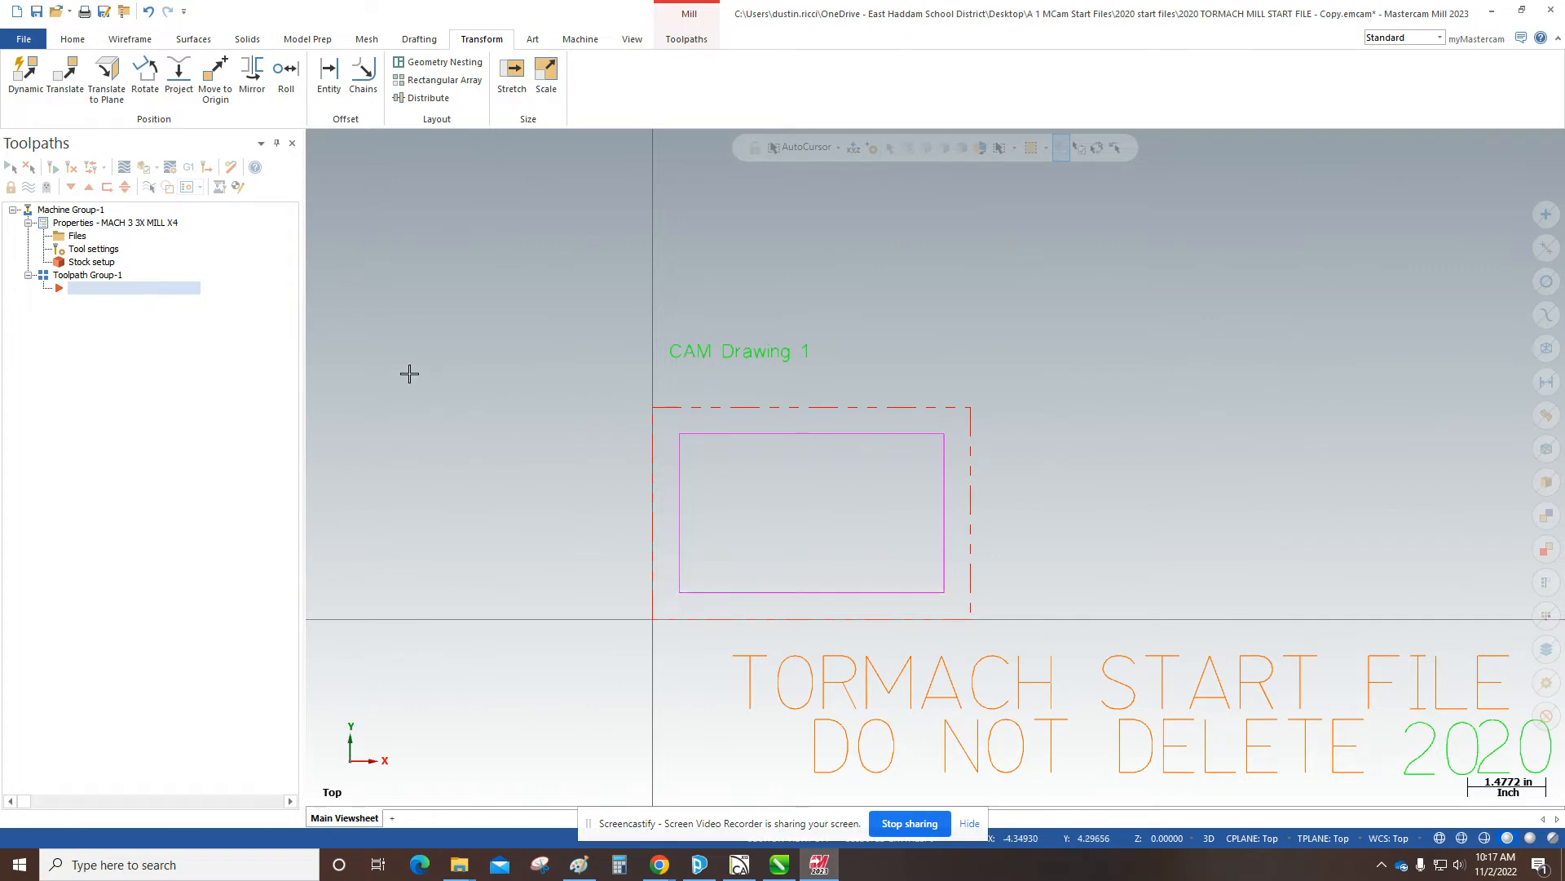
click(686, 41)
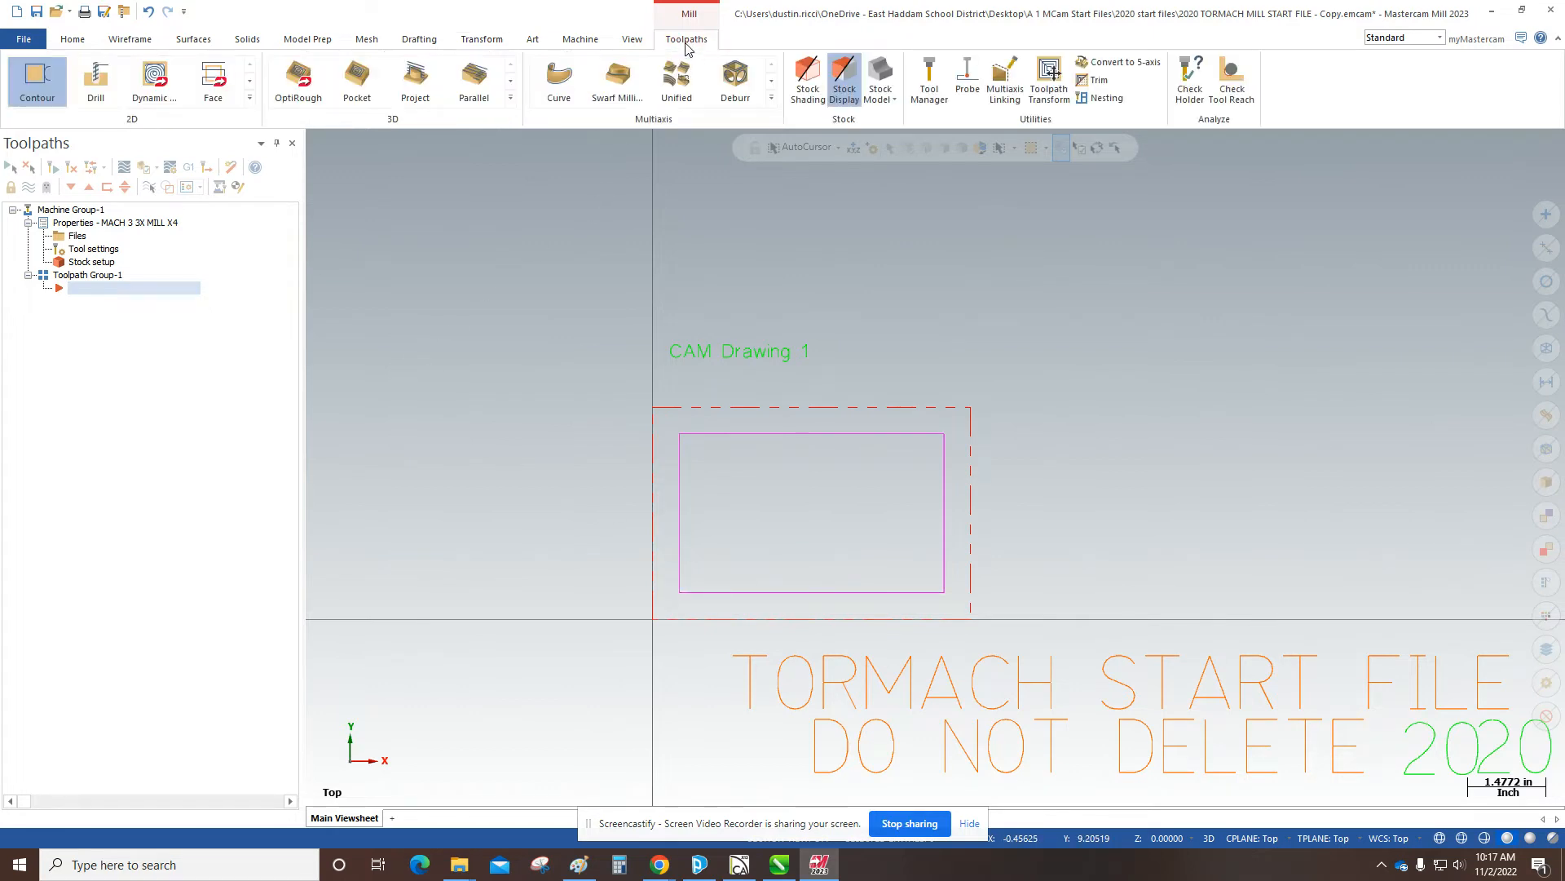
click(38, 83)
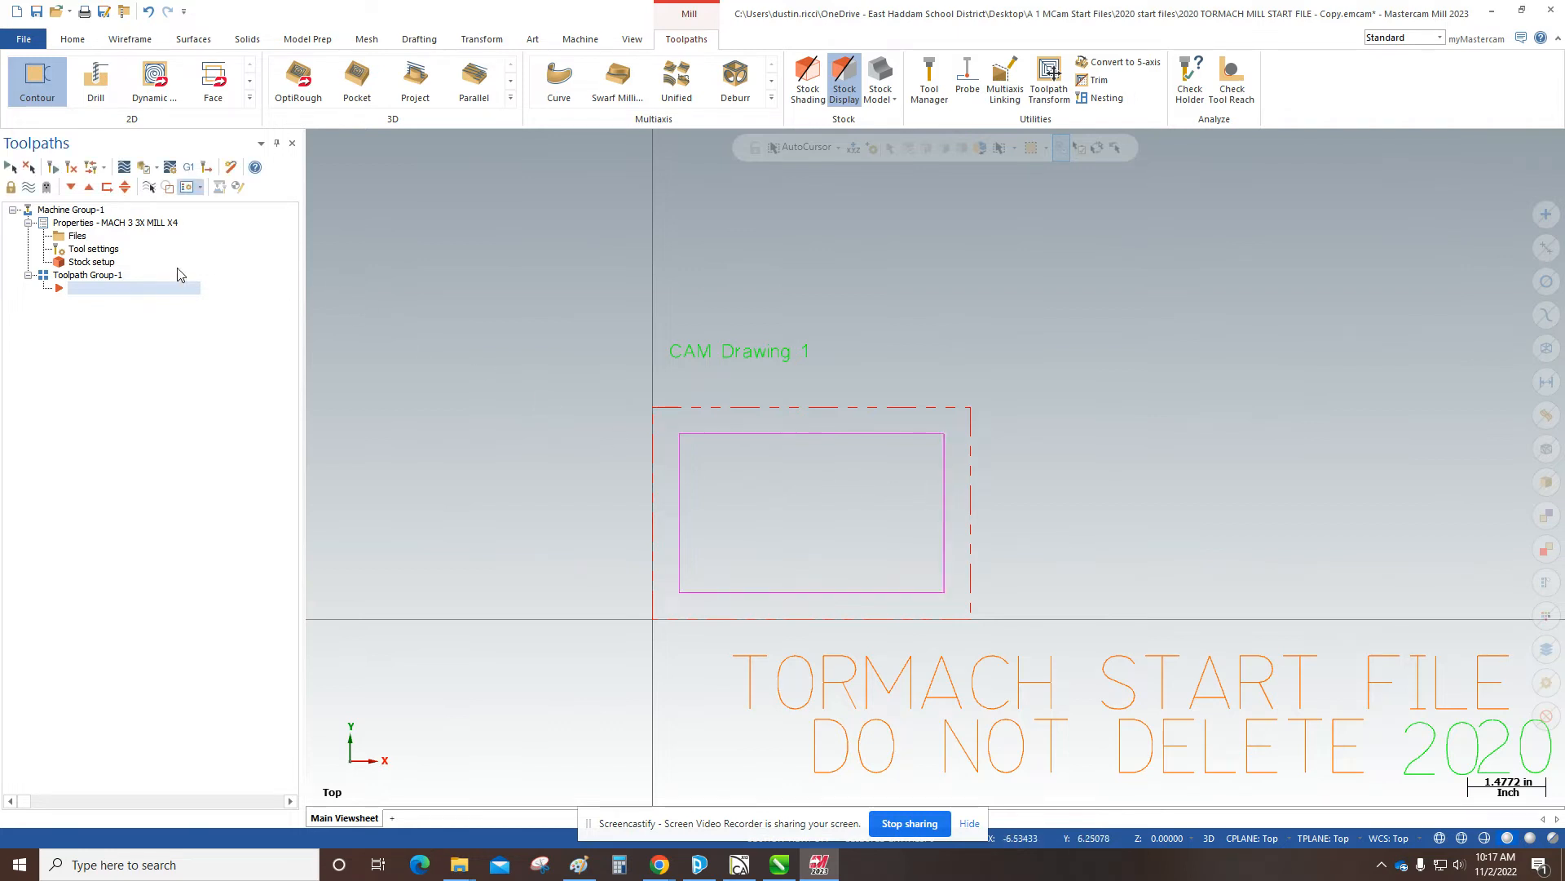
click(33, 72)
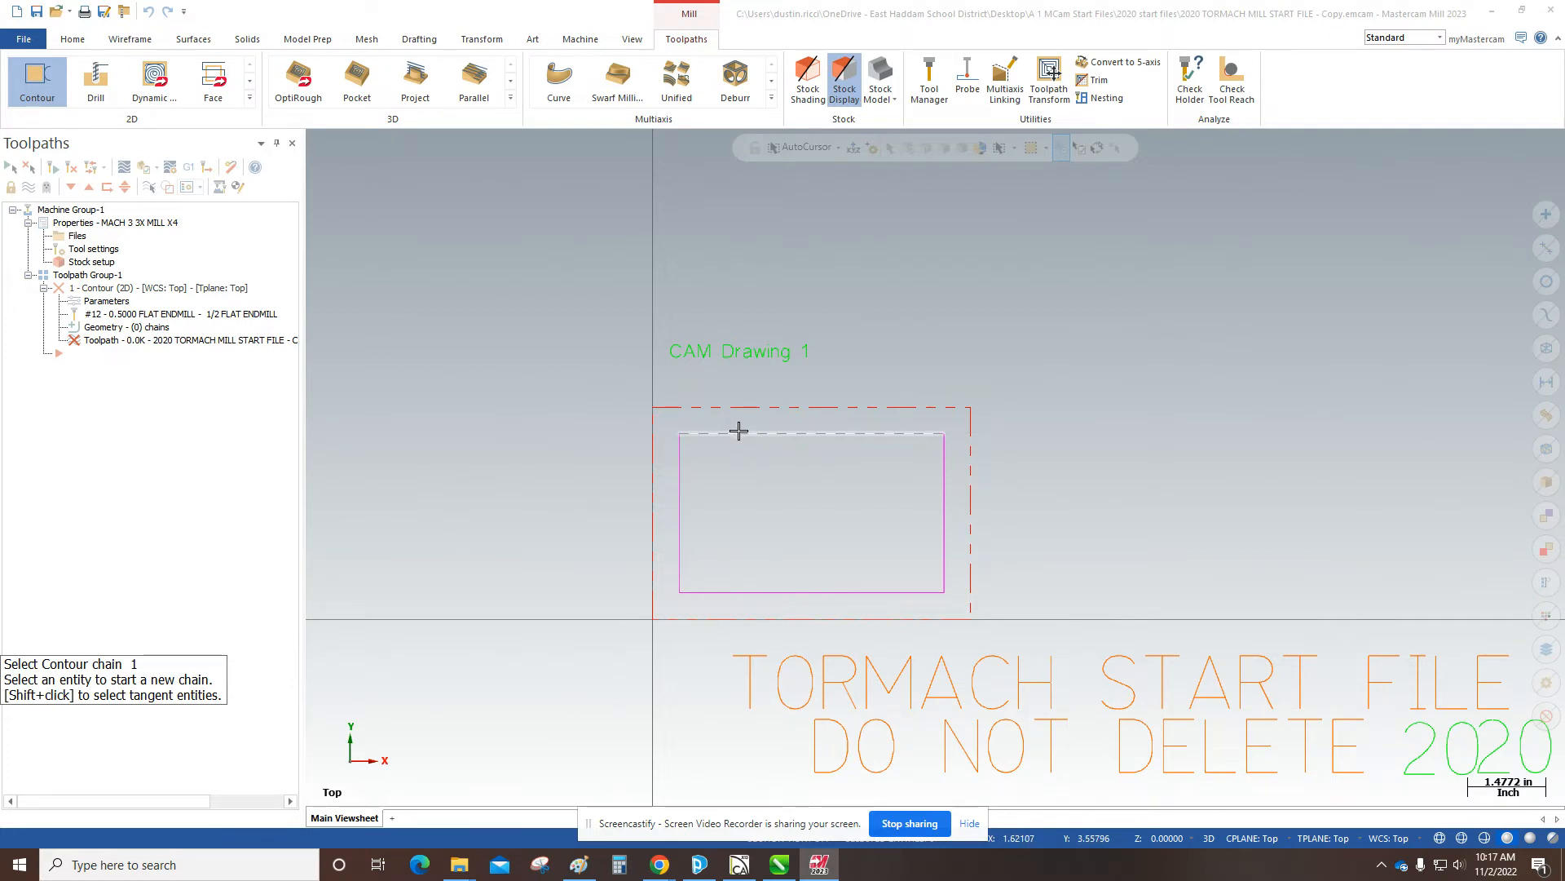
click(738, 432)
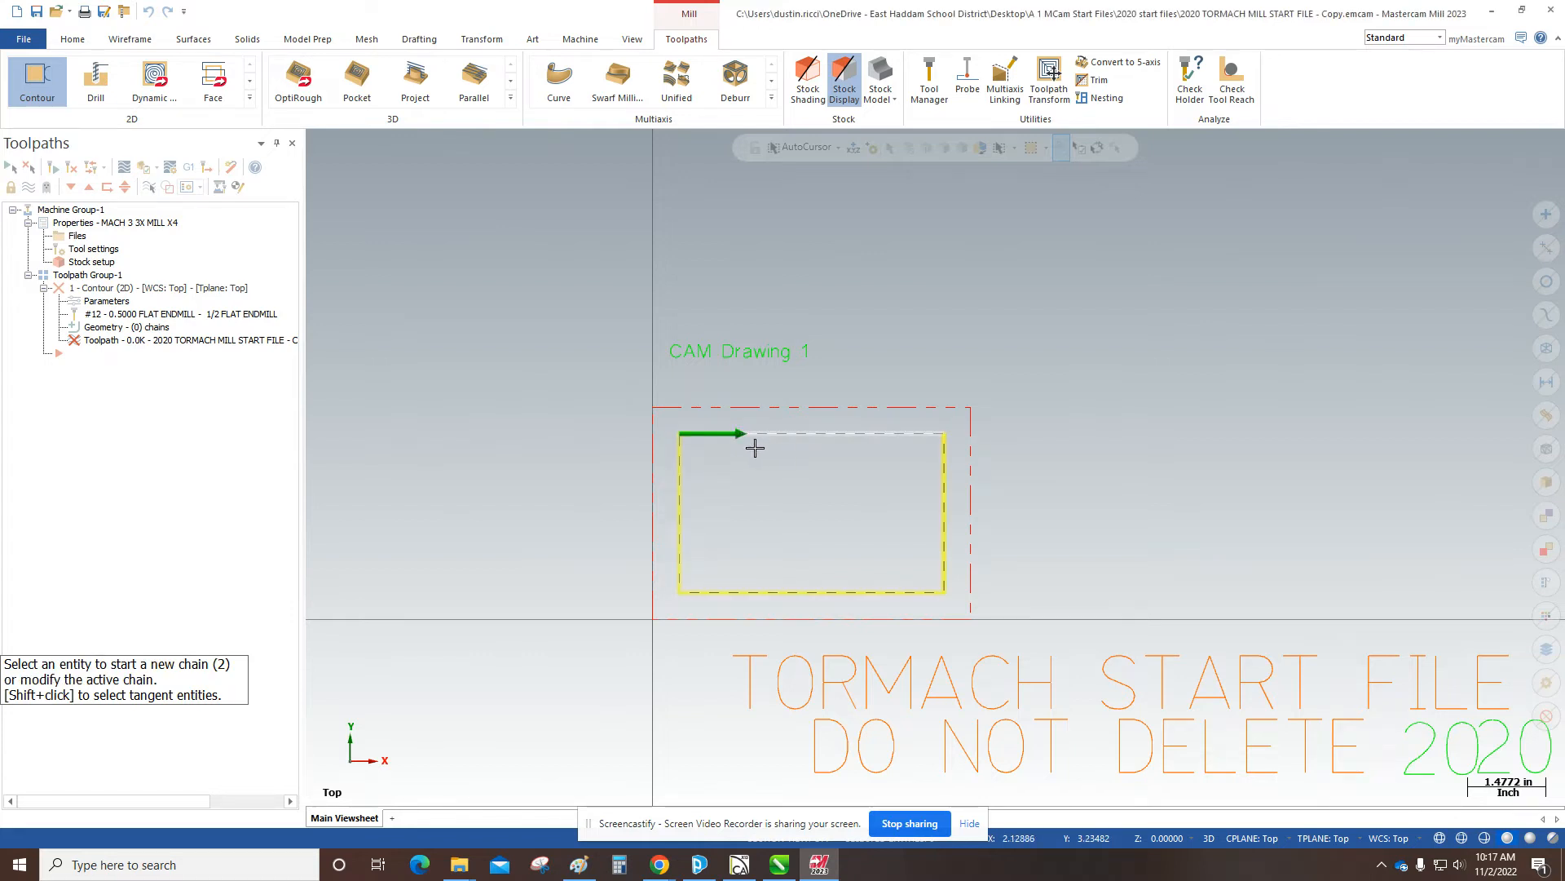
drag(1564, 69, 441, 119)
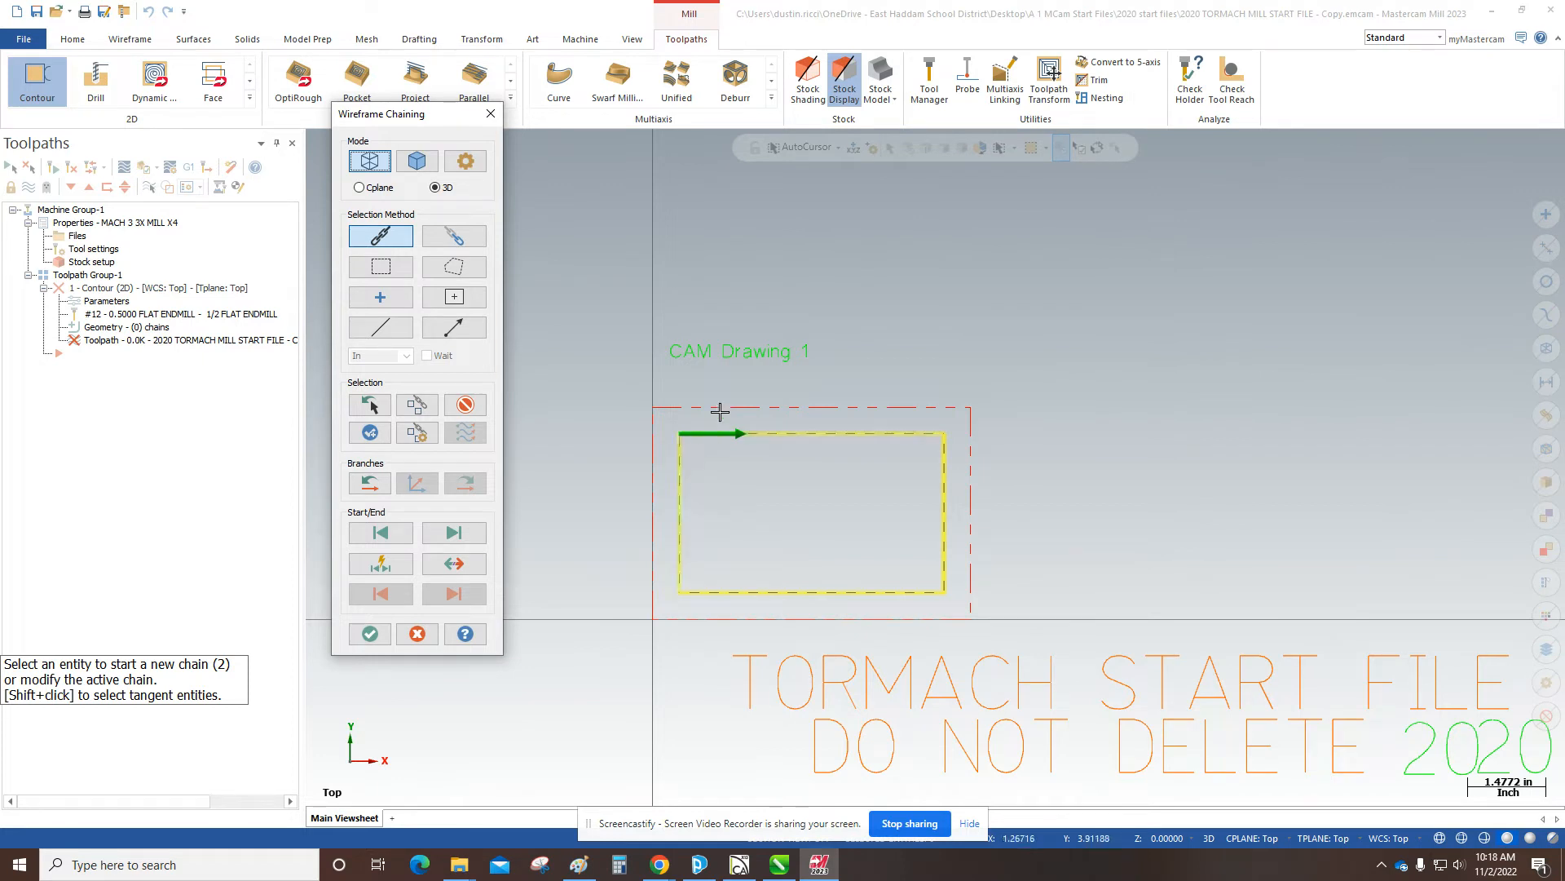
click(417, 634)
click(807, 468)
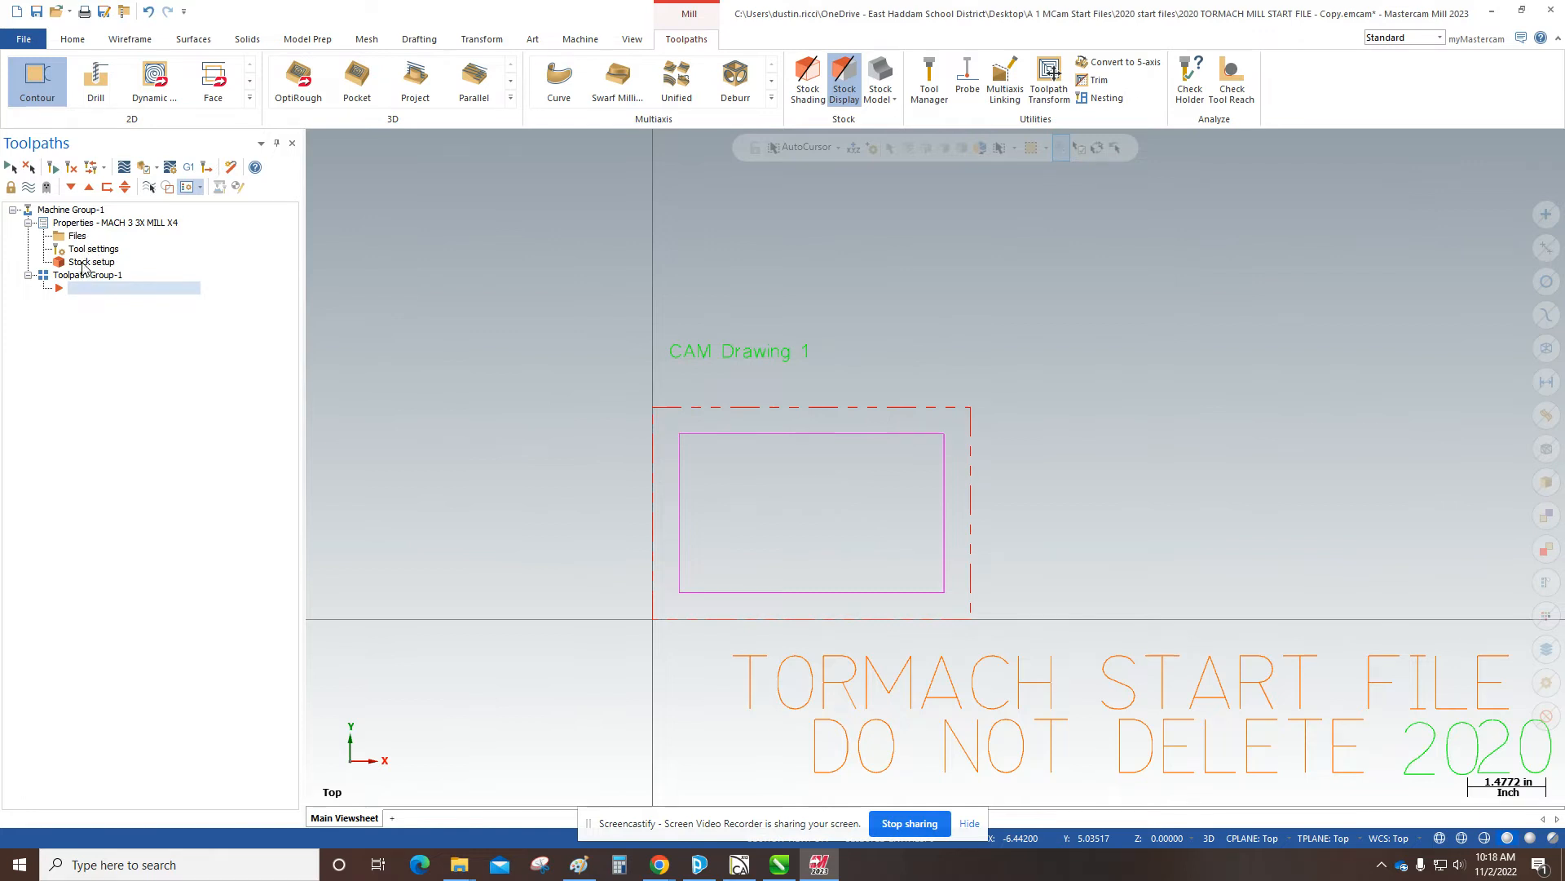
Step: Create a Contour toolpath on the part rectangle, chained clockwise from its upper-right corner
click(41, 77)
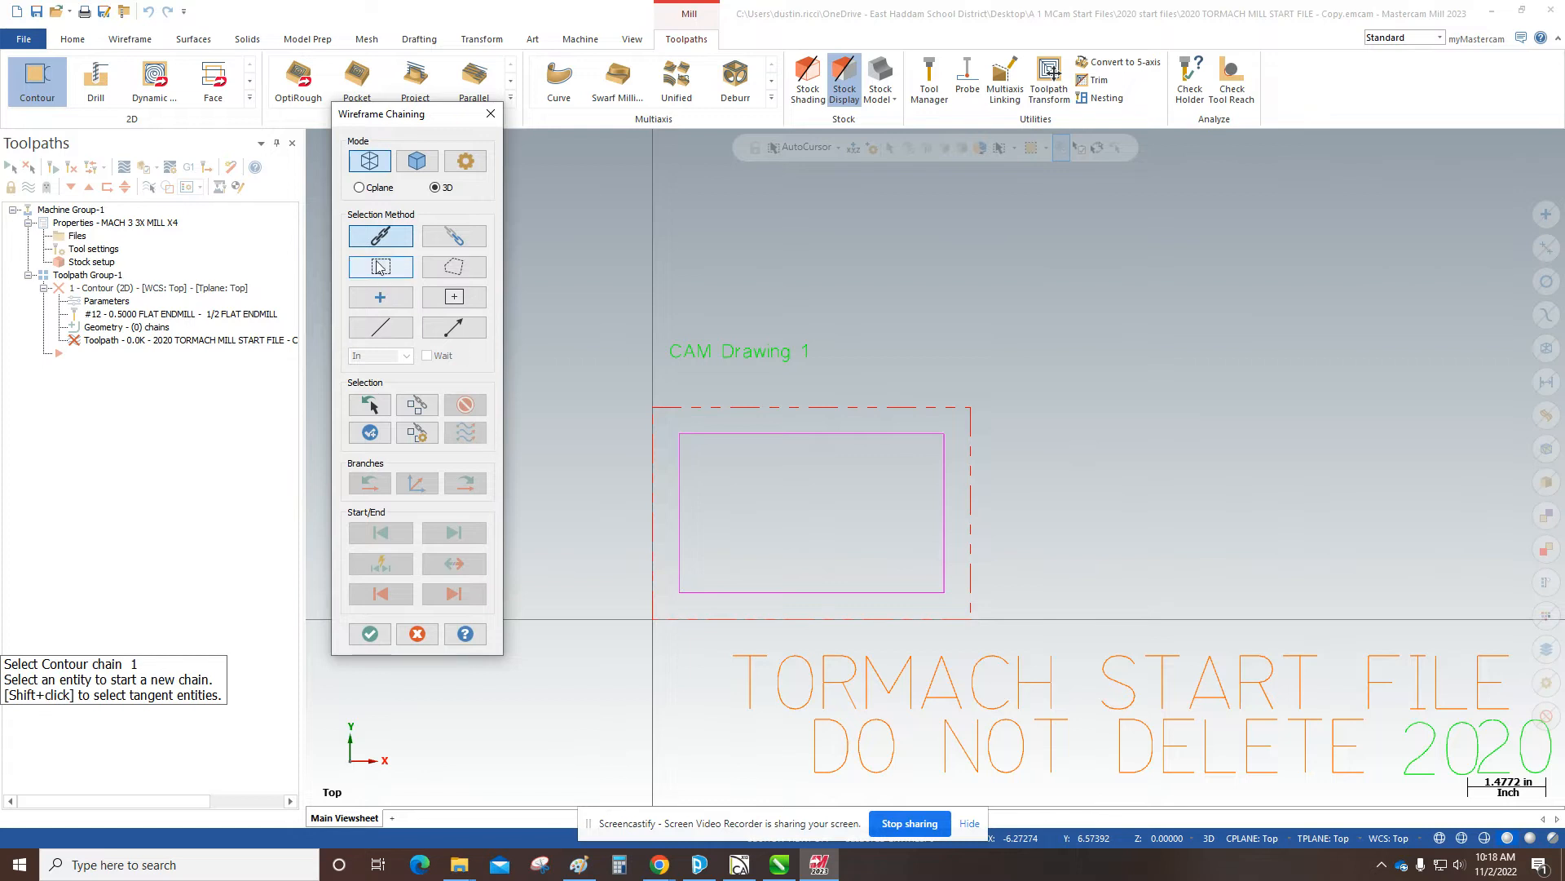
click(916, 436)
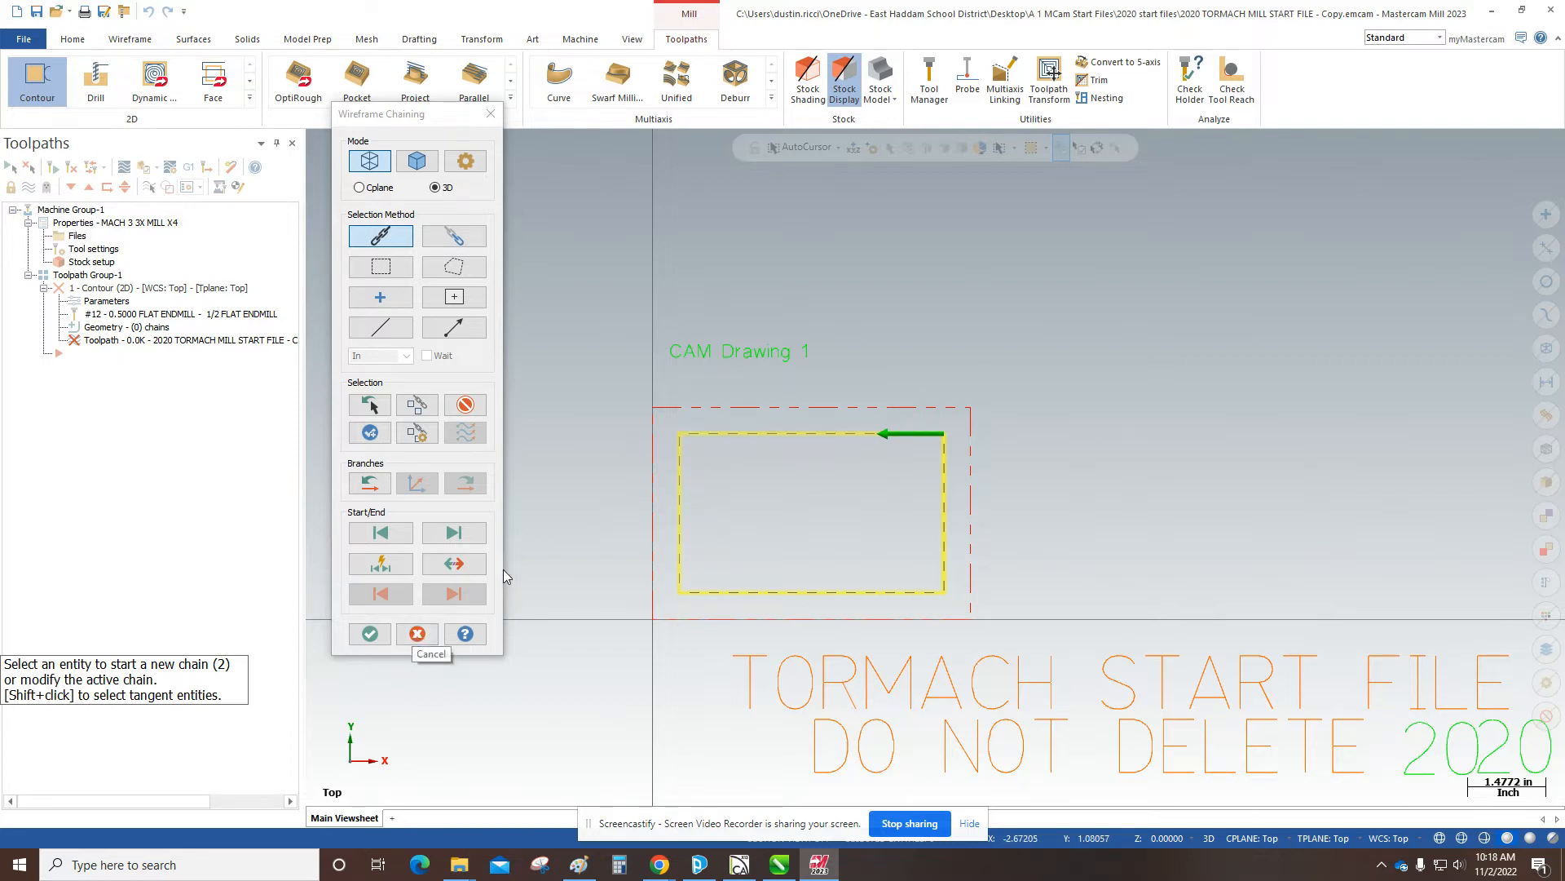
click(470, 568)
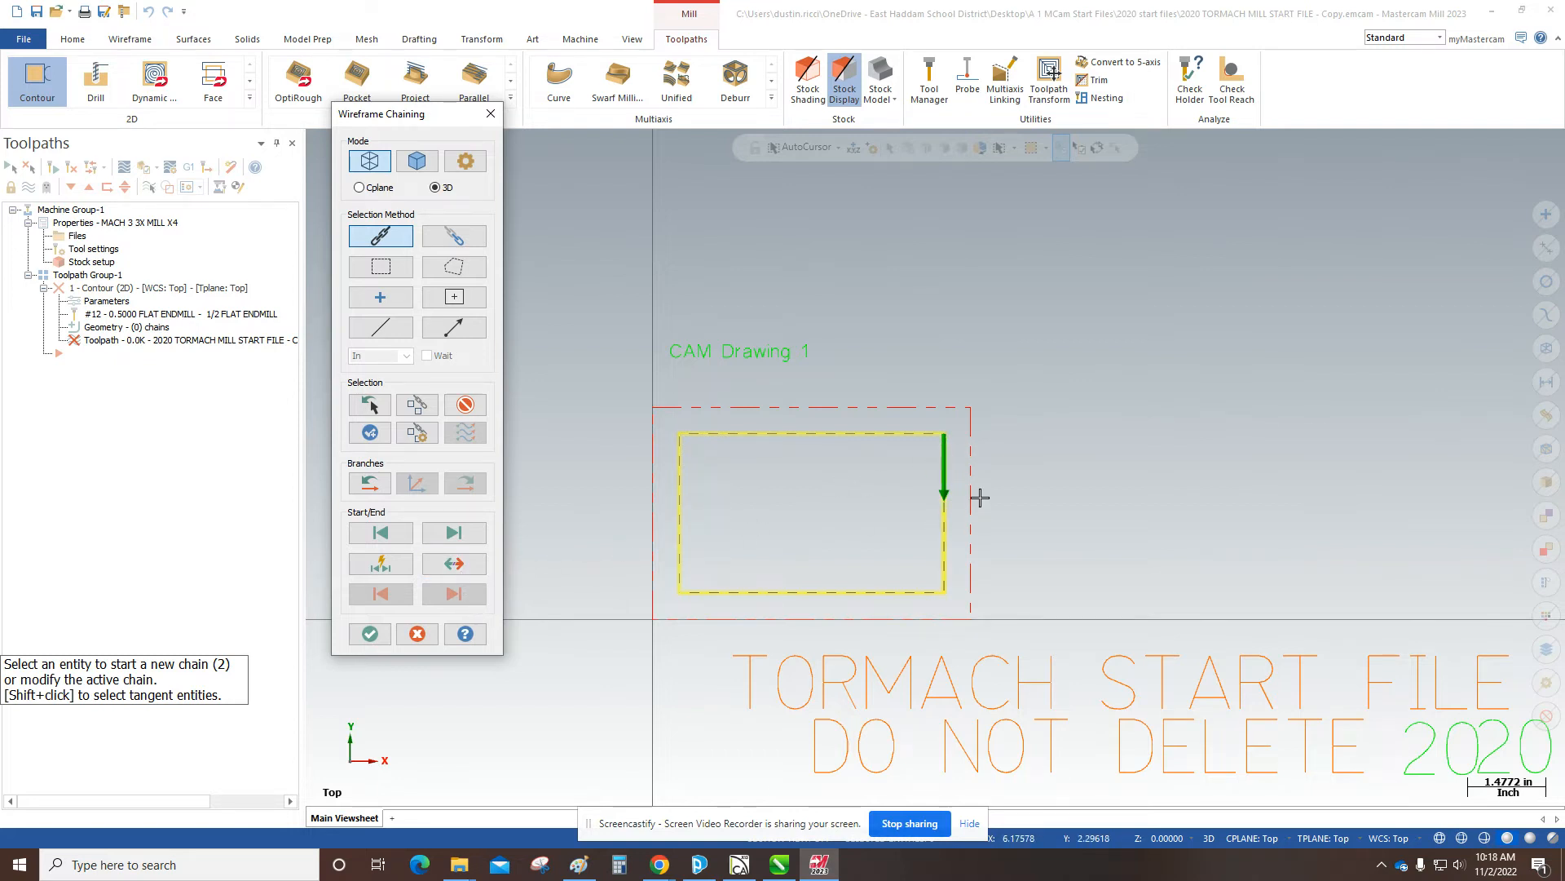
click(370, 635)
drag(1051, 267, 742, 202)
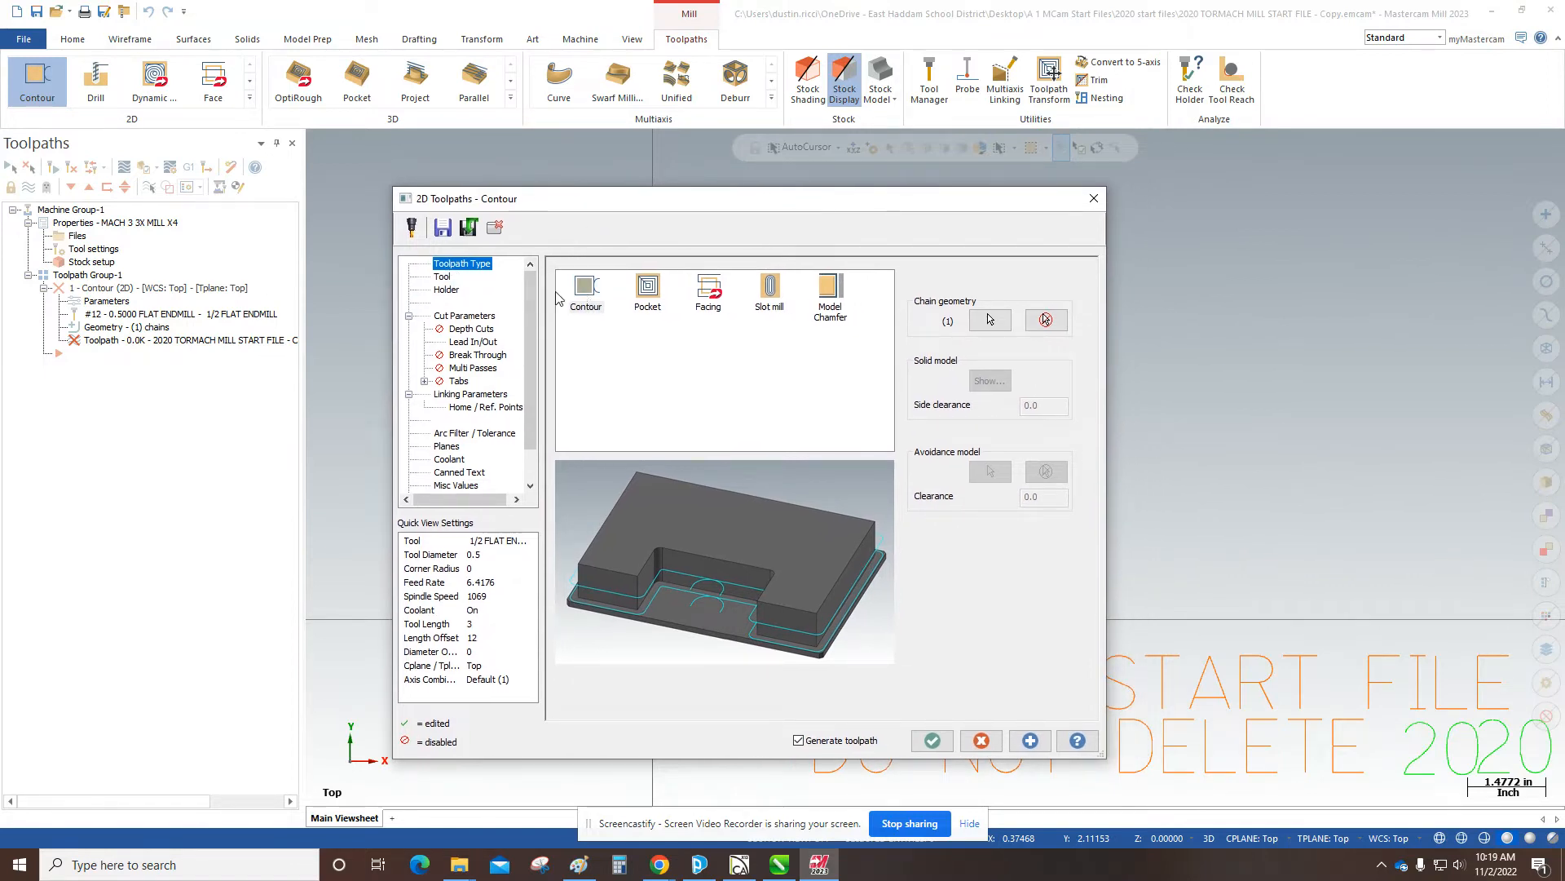
Step: Assign tool 3, the 1/4 flat endmill, to the contour and keep the compensation direction on Left
click(447, 277)
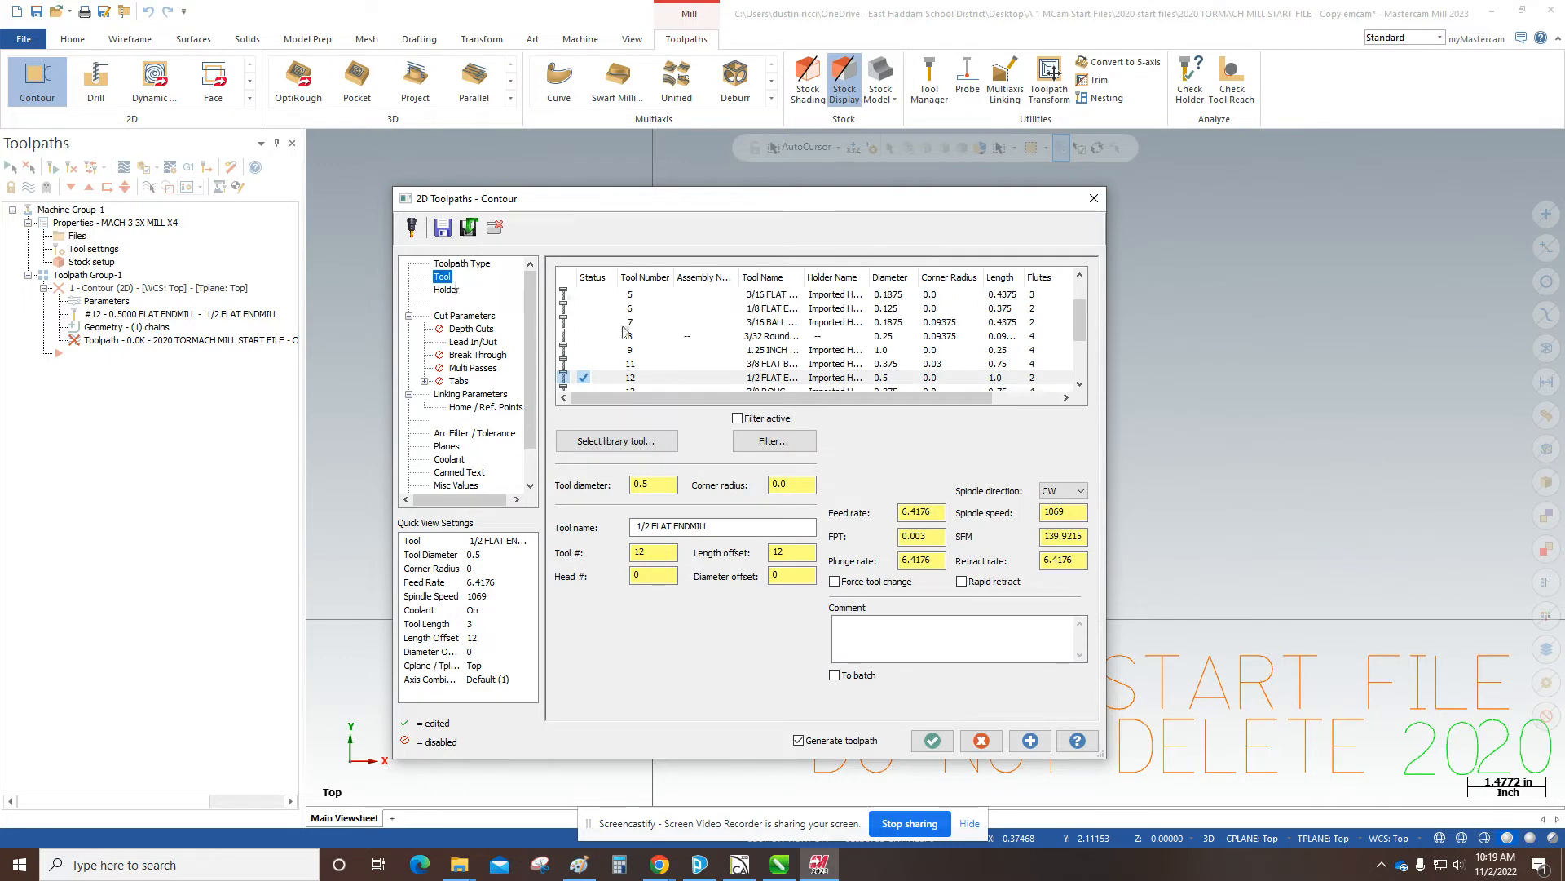
click(643, 310)
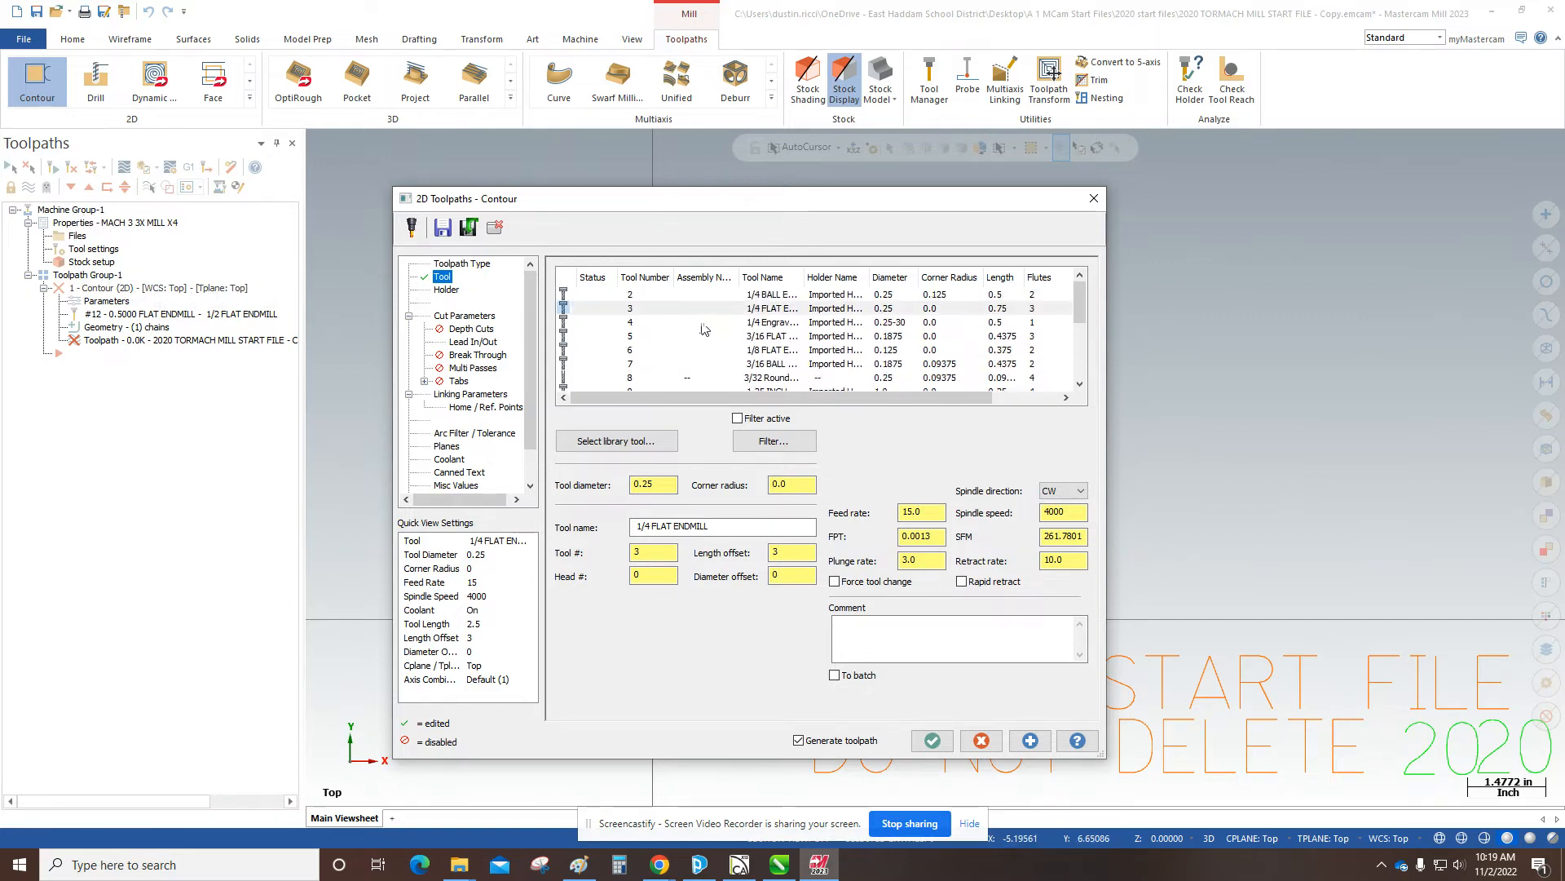
click(651, 310)
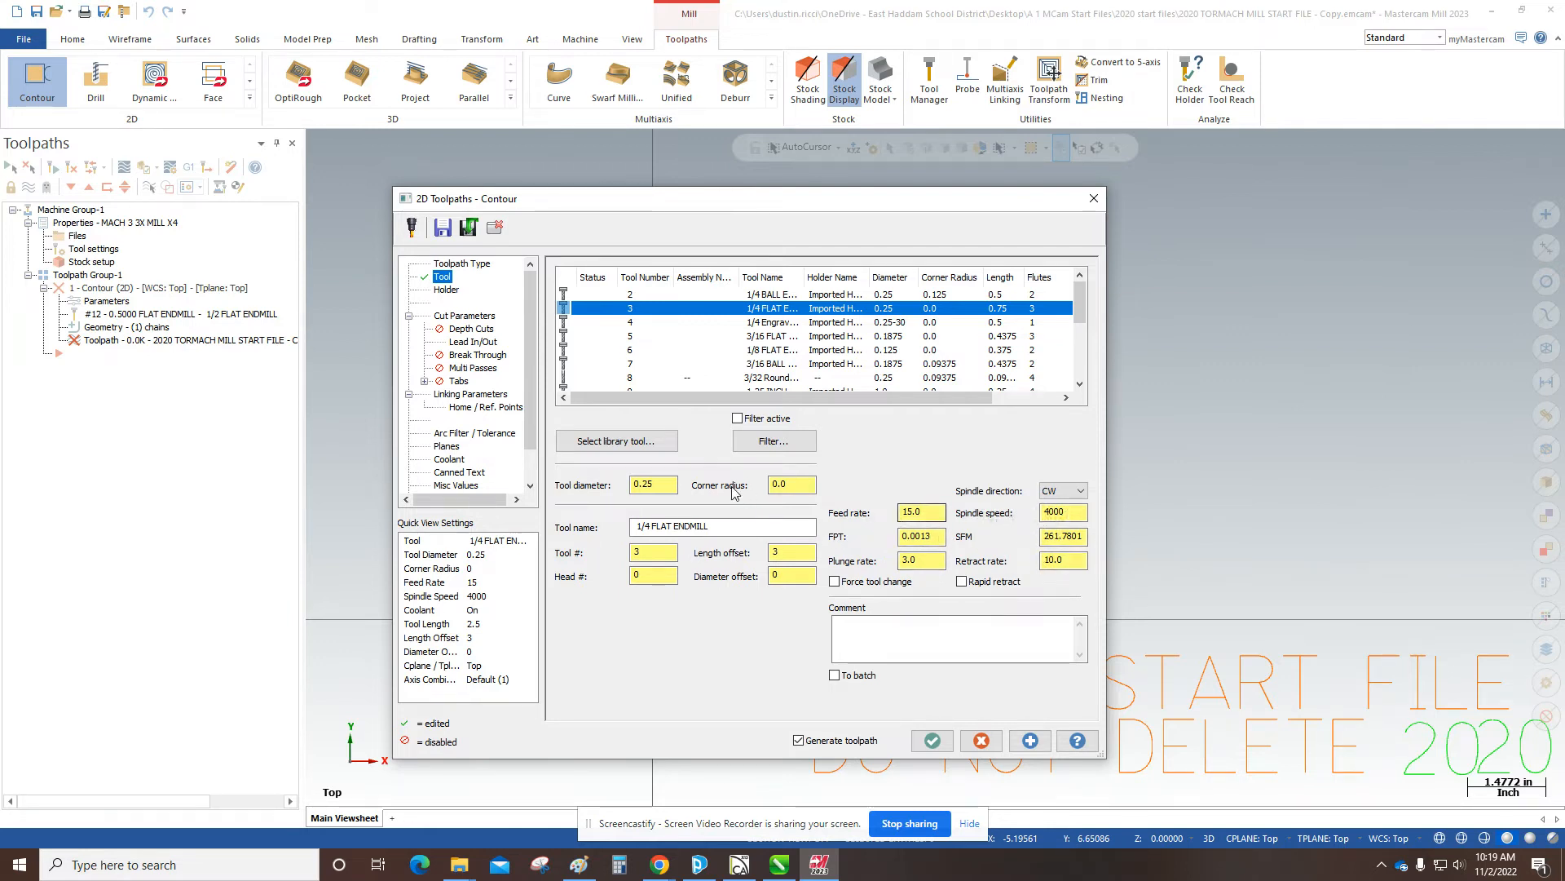
click(465, 316)
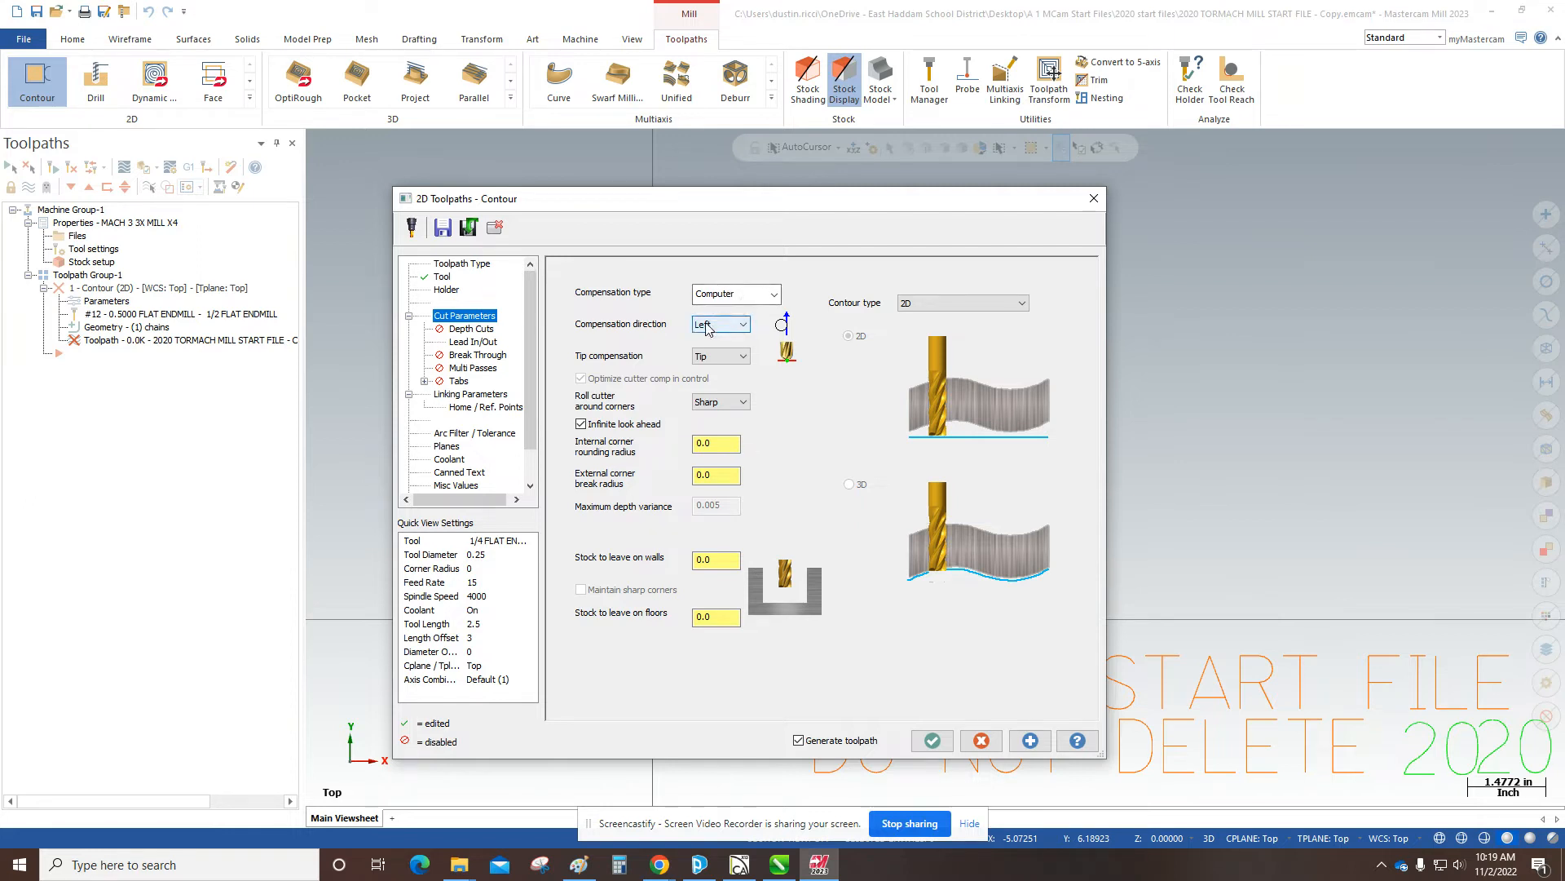
click(731, 326)
click(737, 340)
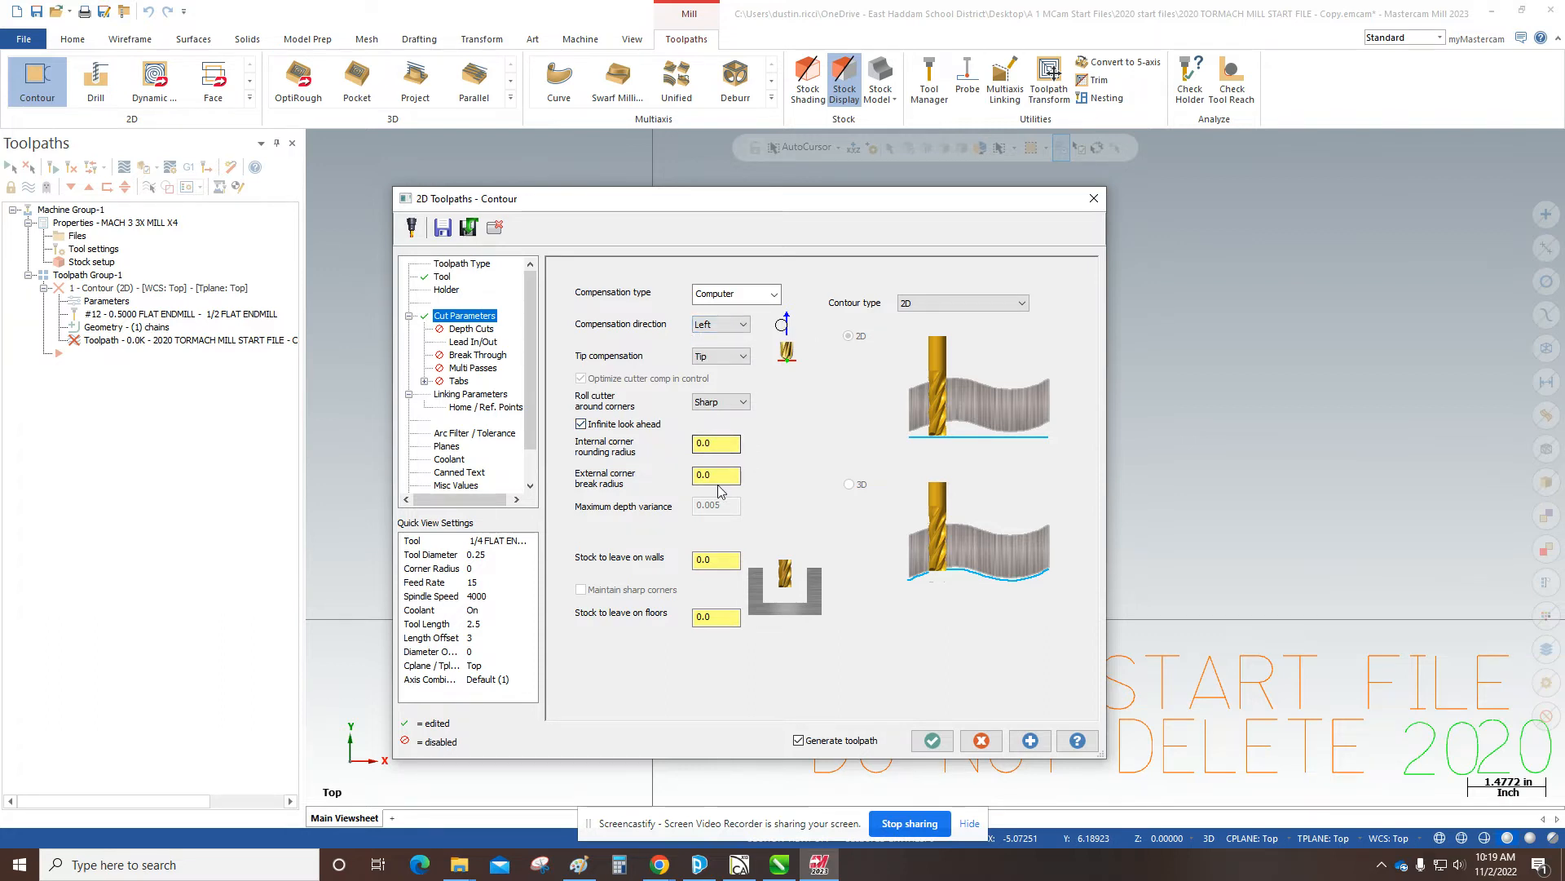
Step: Enable depth cuts with a maximum rough step of 0.0825 and a finish step of 0
click(465, 329)
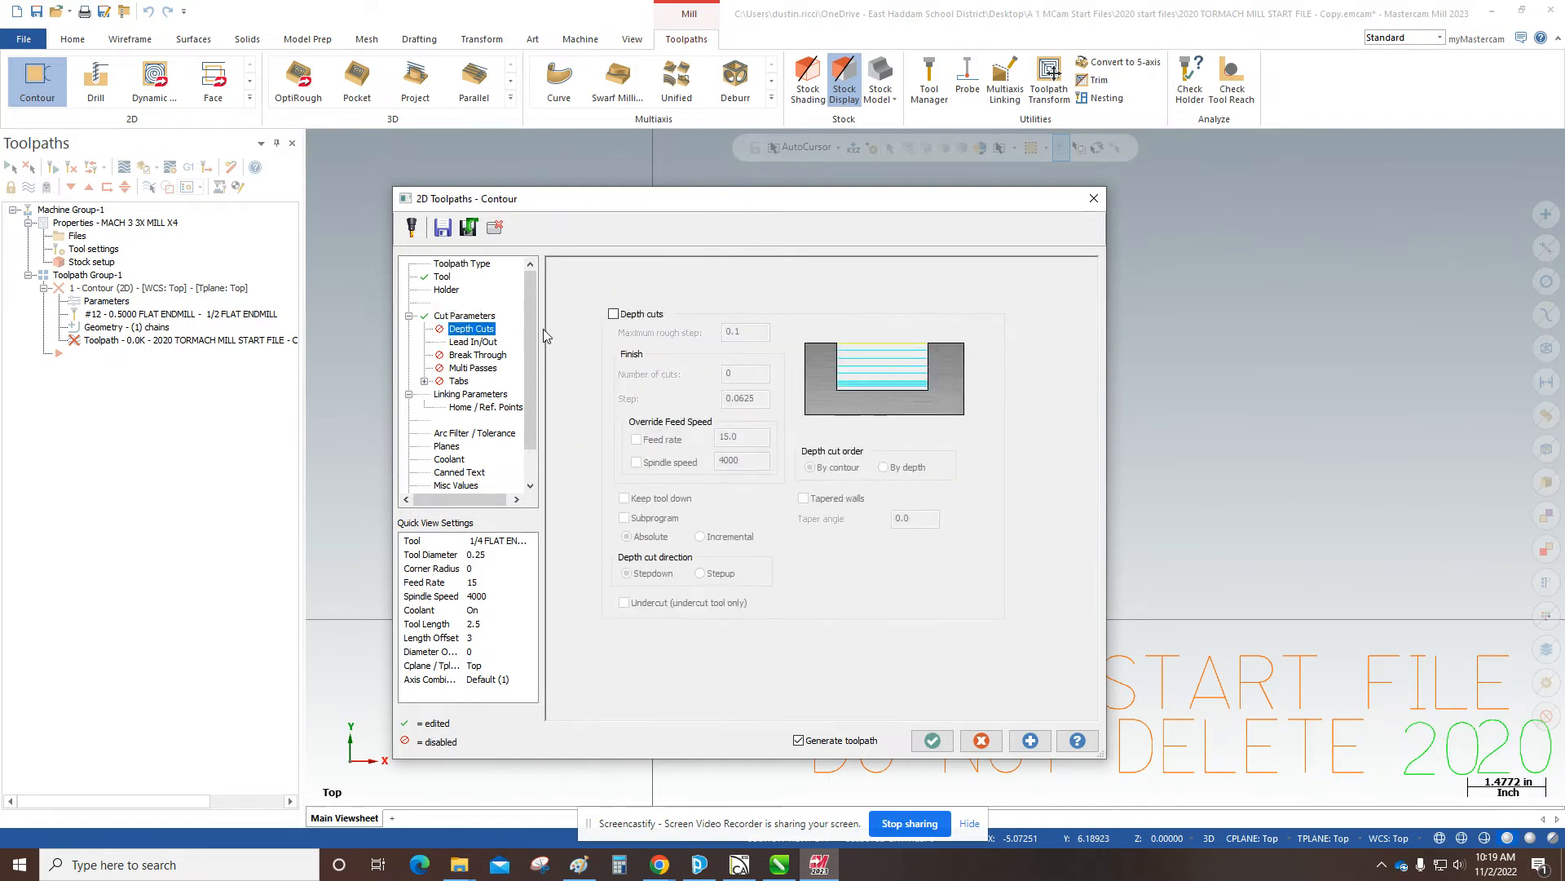
click(613, 314)
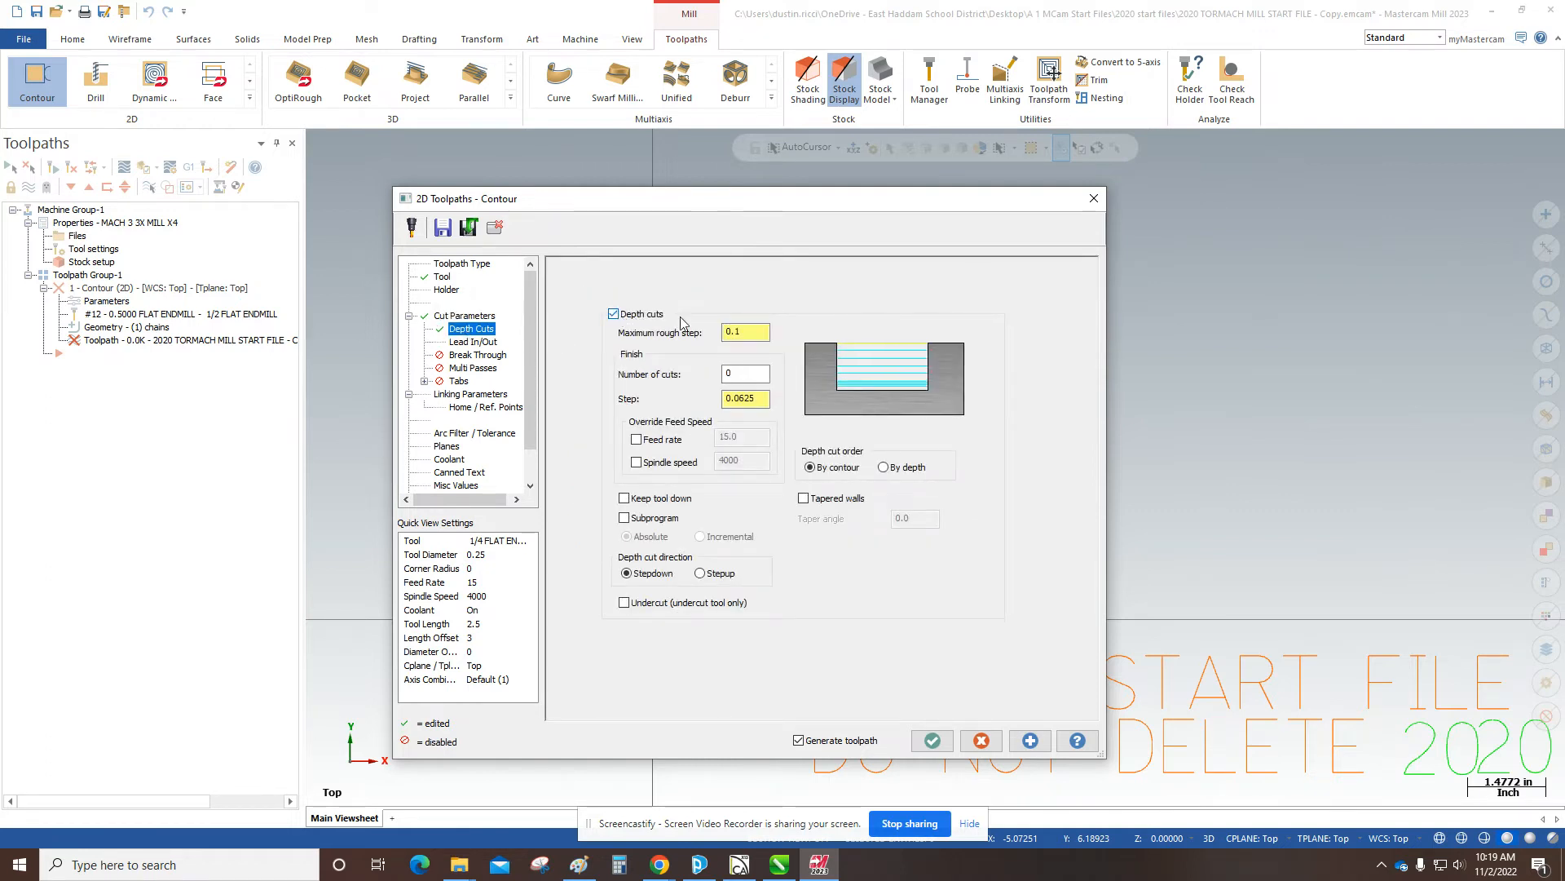
drag(753, 331, 667, 335)
click(756, 400)
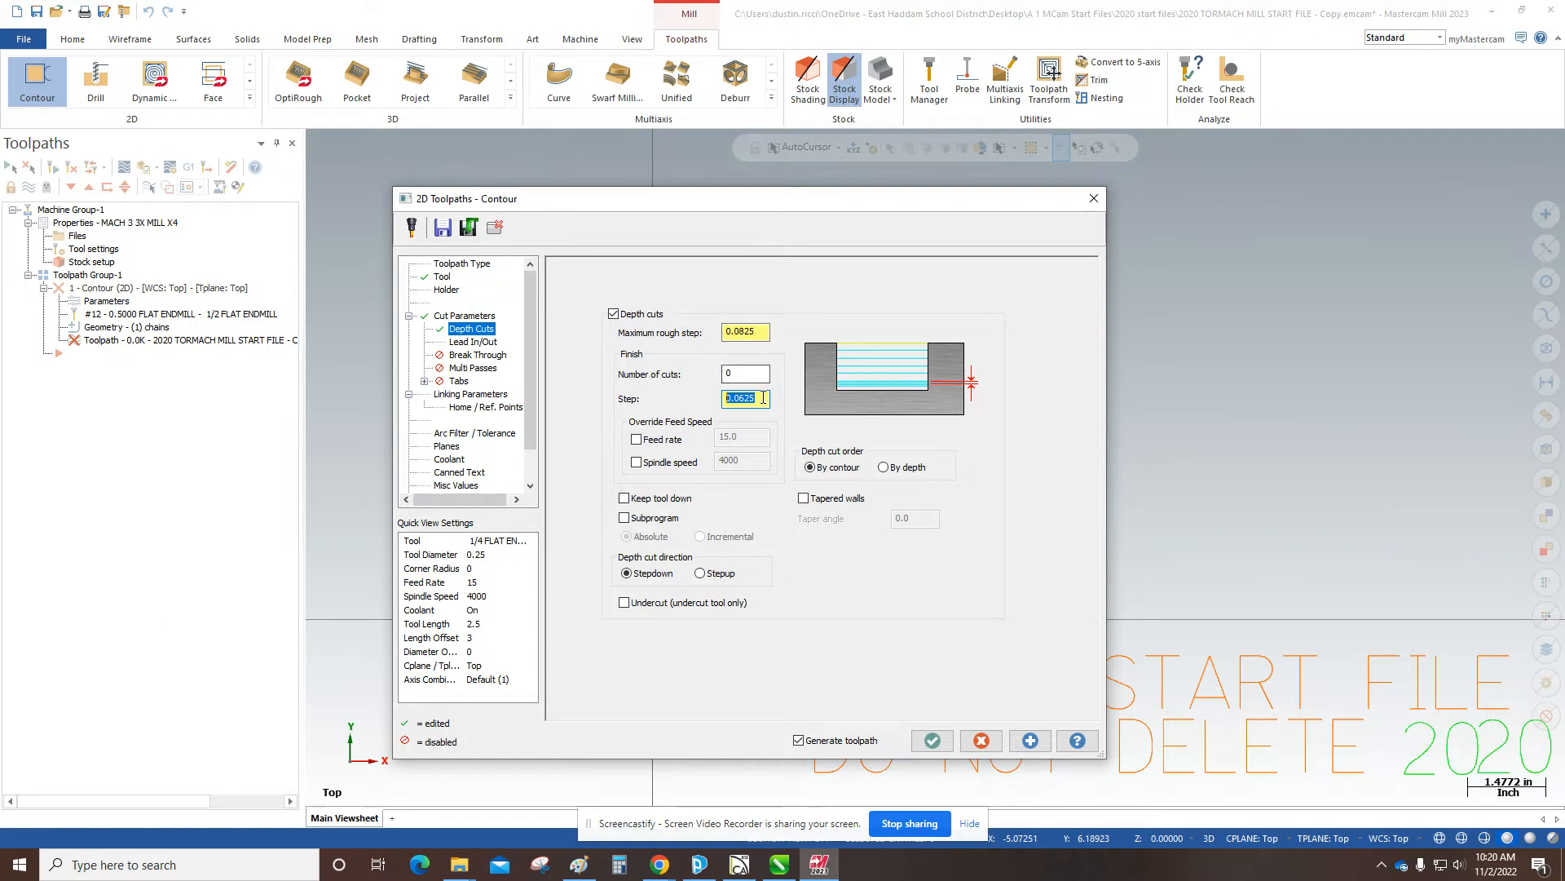
text(0)
Step: Set the lead-in line length to 100% with a ramp height of .125, and the lead-out line length to 200%
click(469, 342)
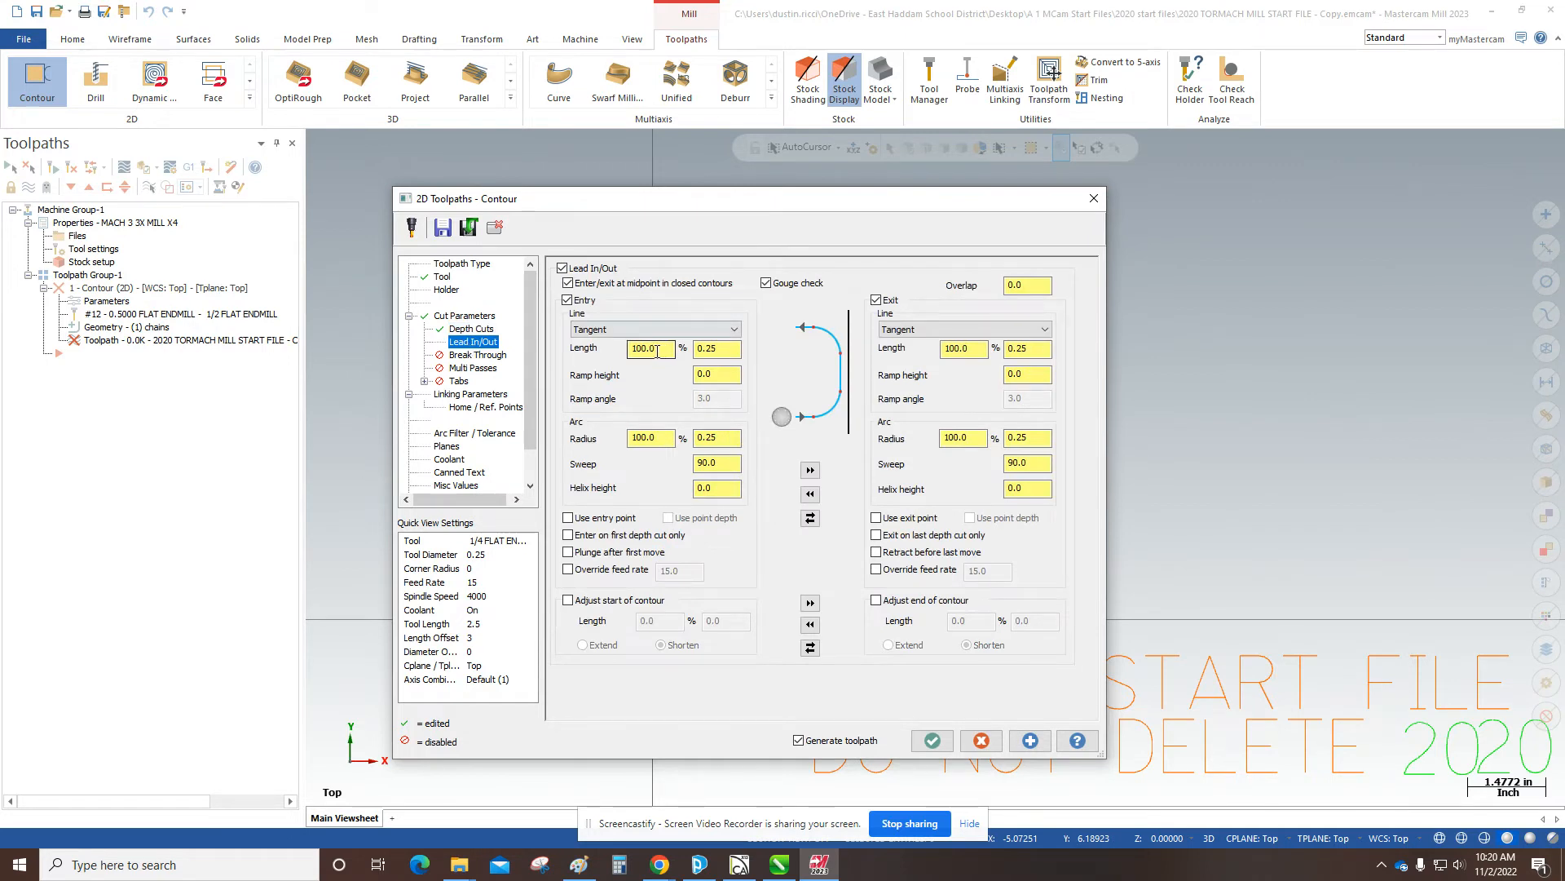
drag(660, 349, 626, 352)
text(100)
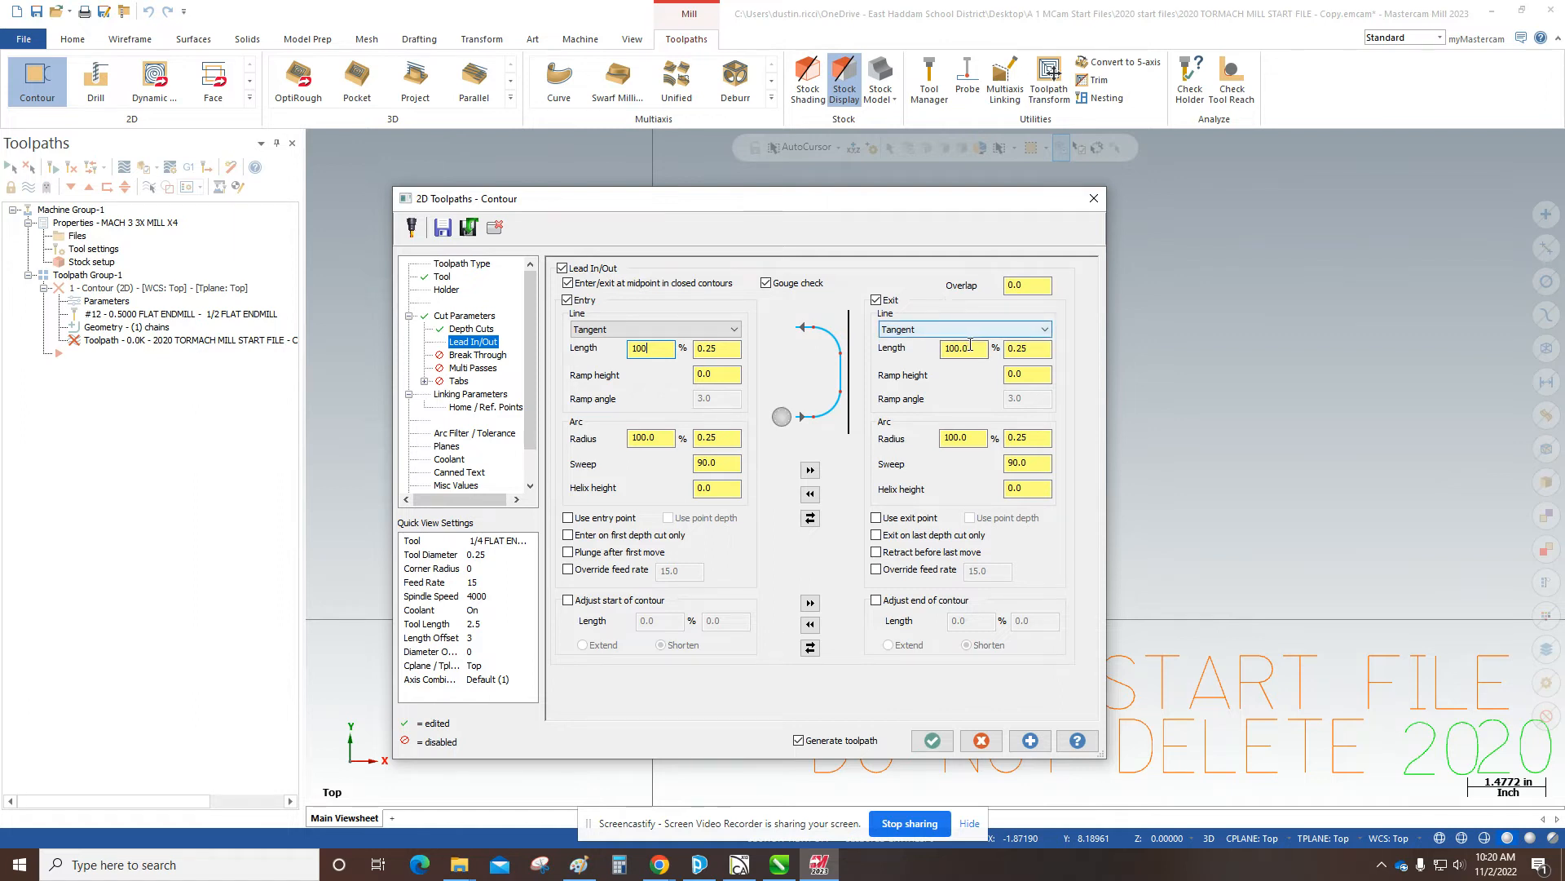
drag(976, 347, 900, 338)
text(200)
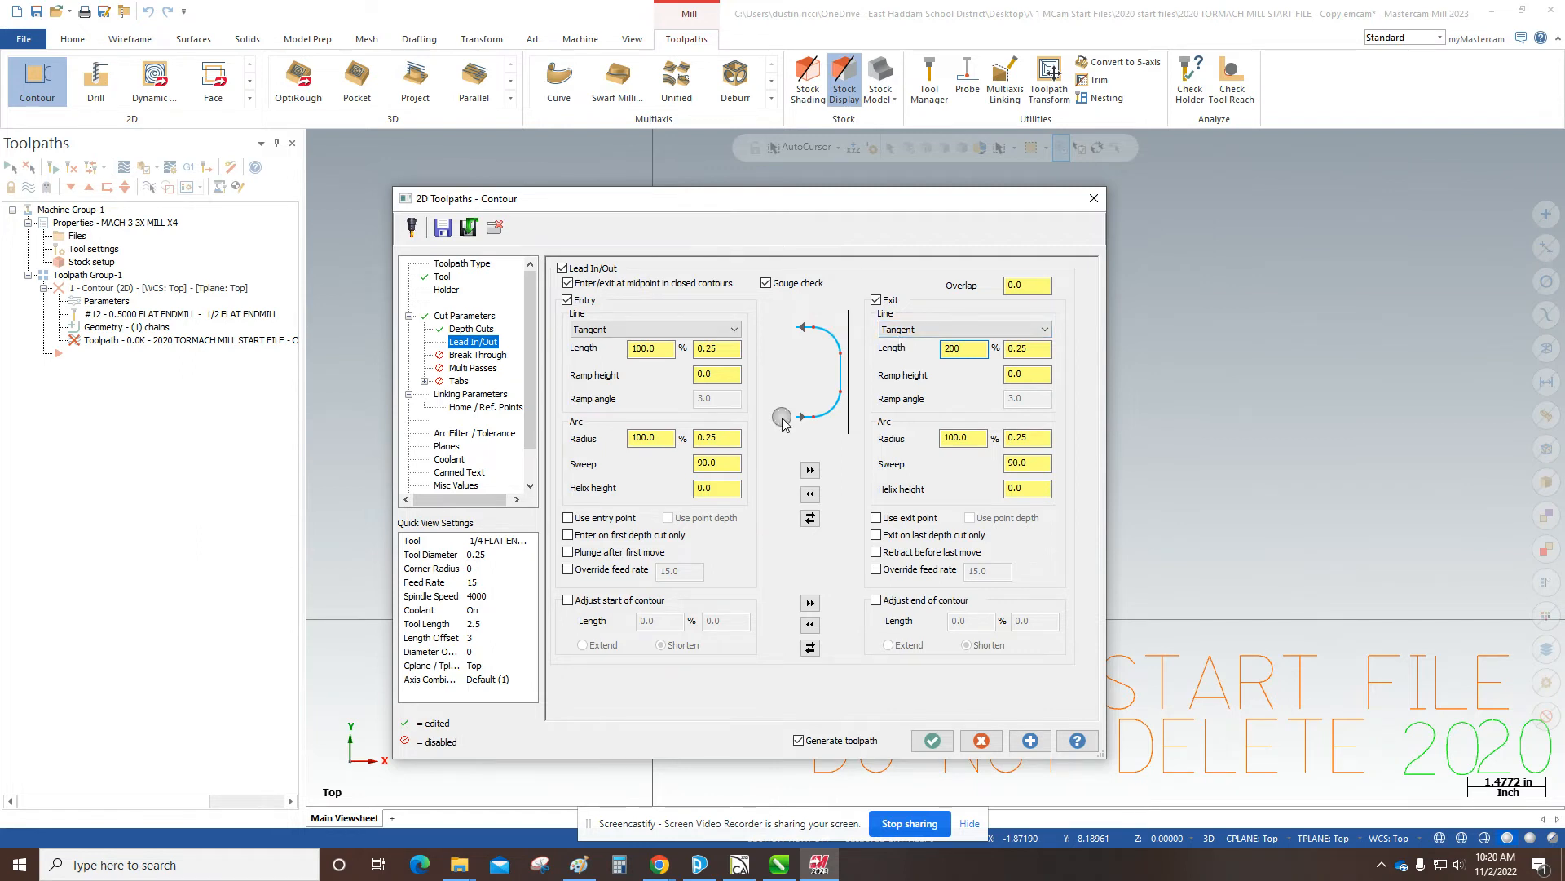
drag(732, 374, 675, 374)
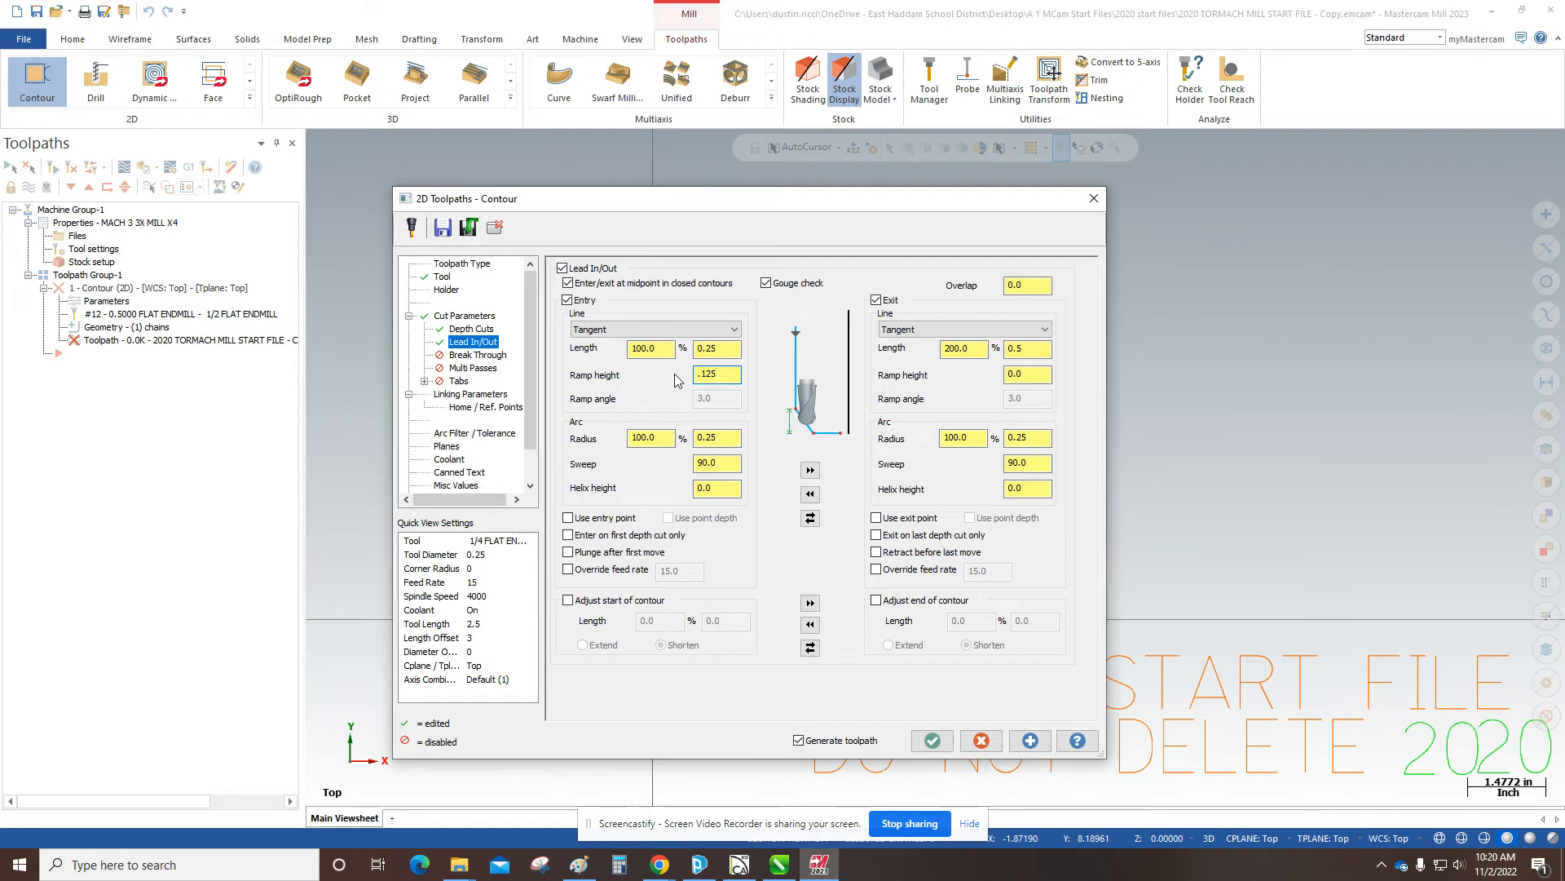
Step: Enable break through for the contour with an amount of 0.020
click(488, 356)
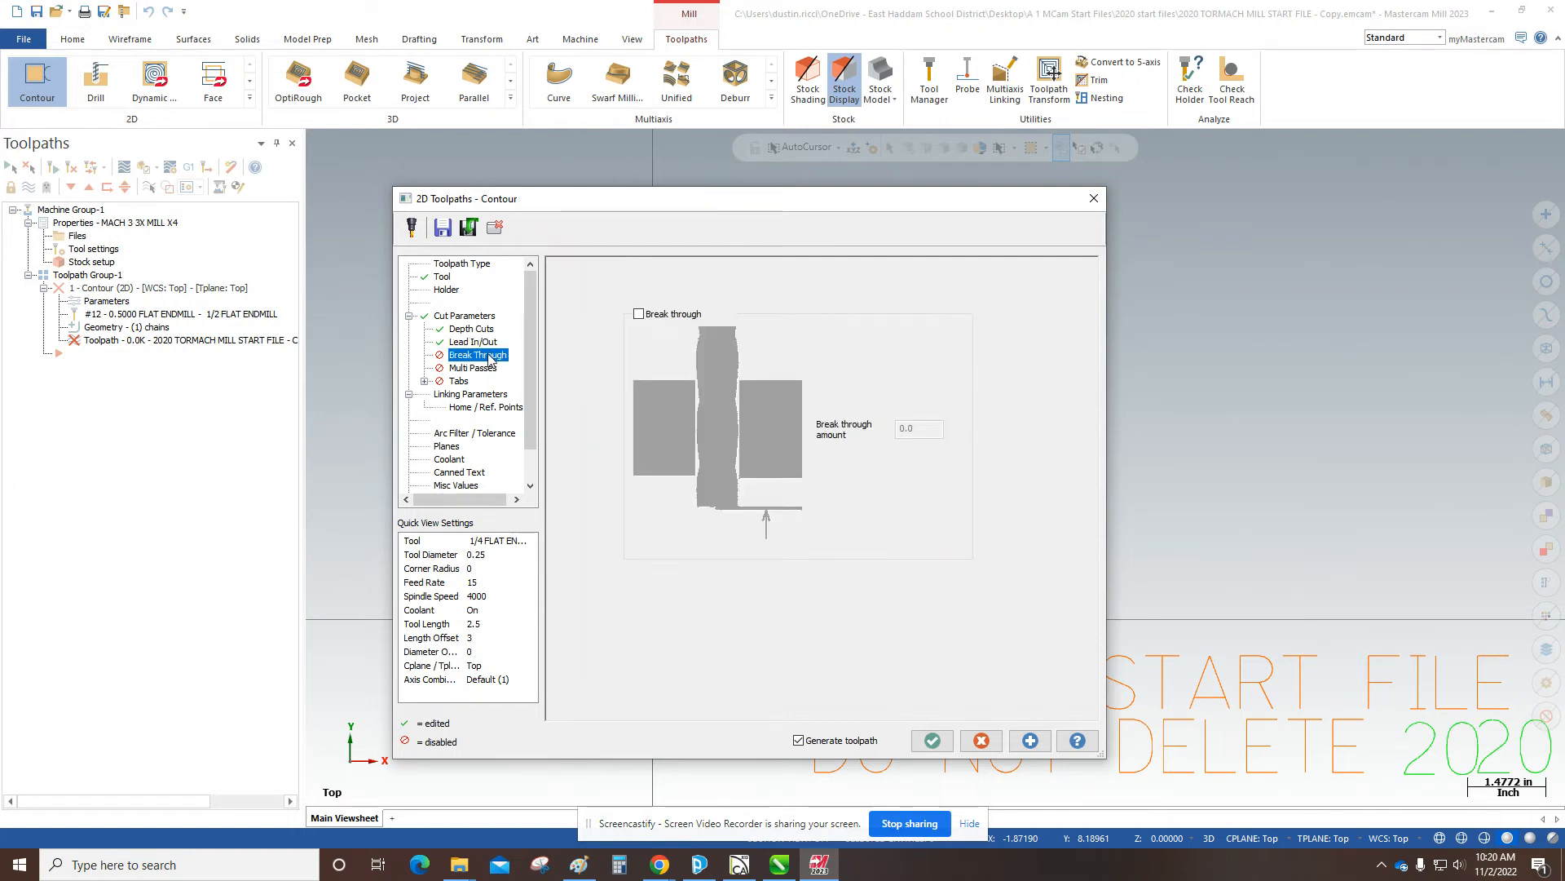
click(640, 314)
click(922, 429)
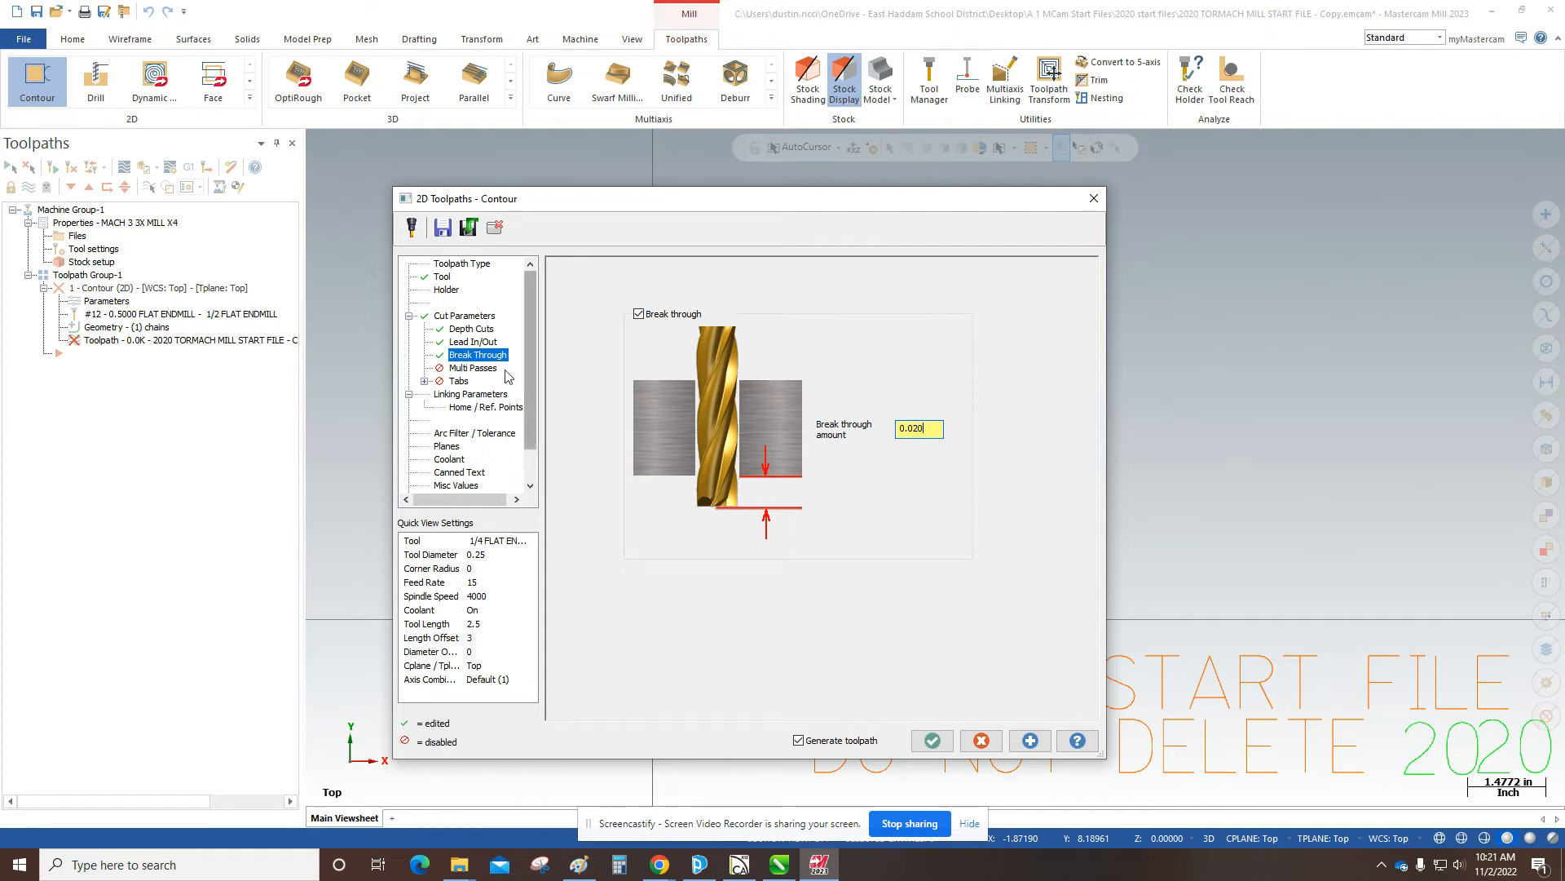
click(470, 394)
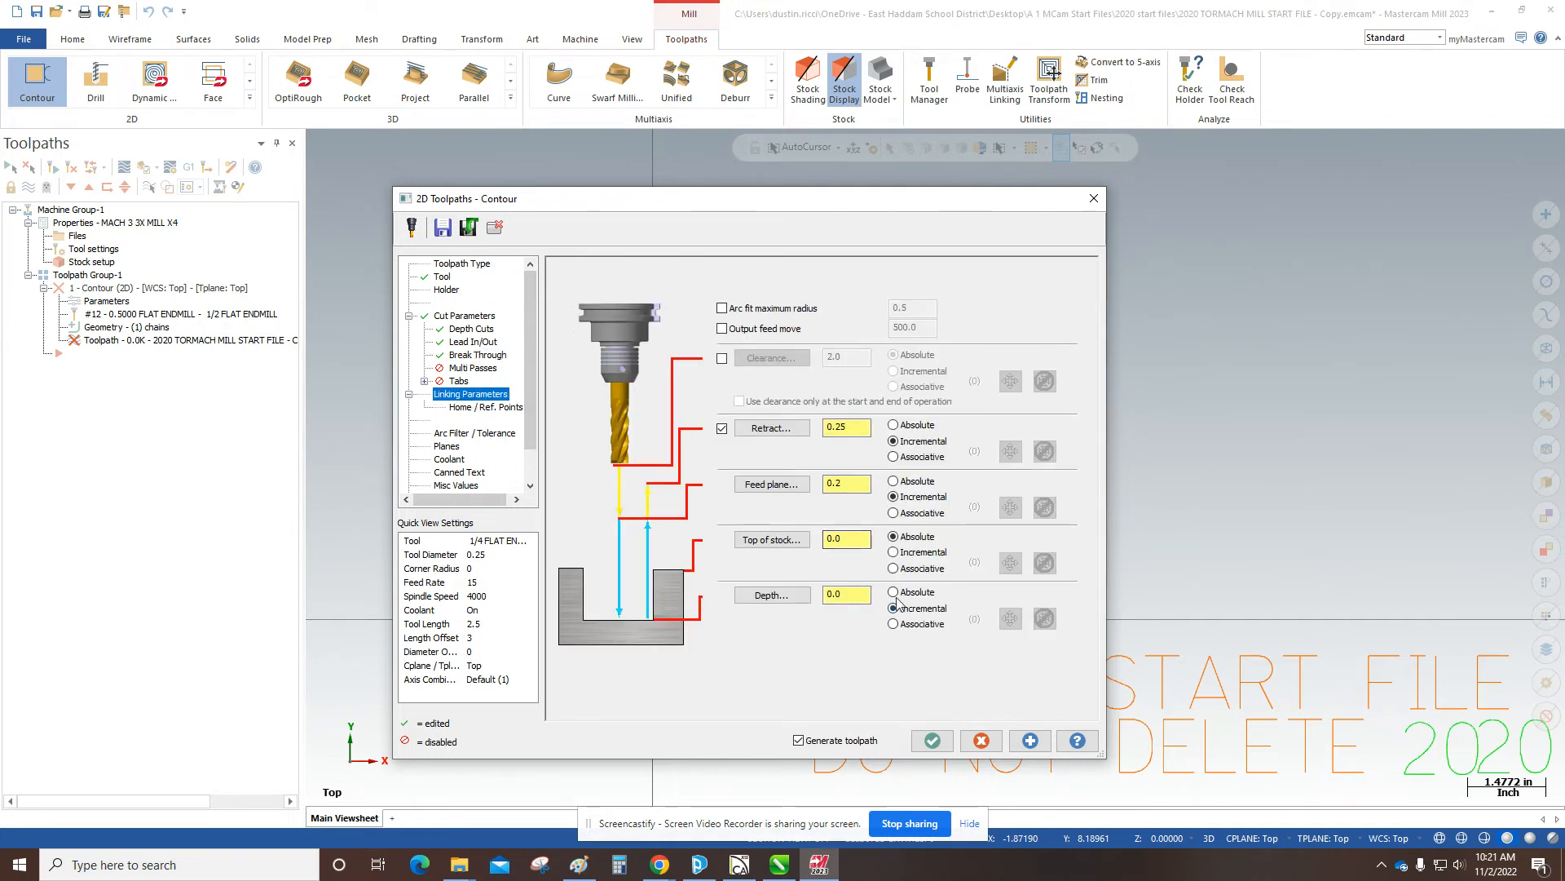
click(479, 356)
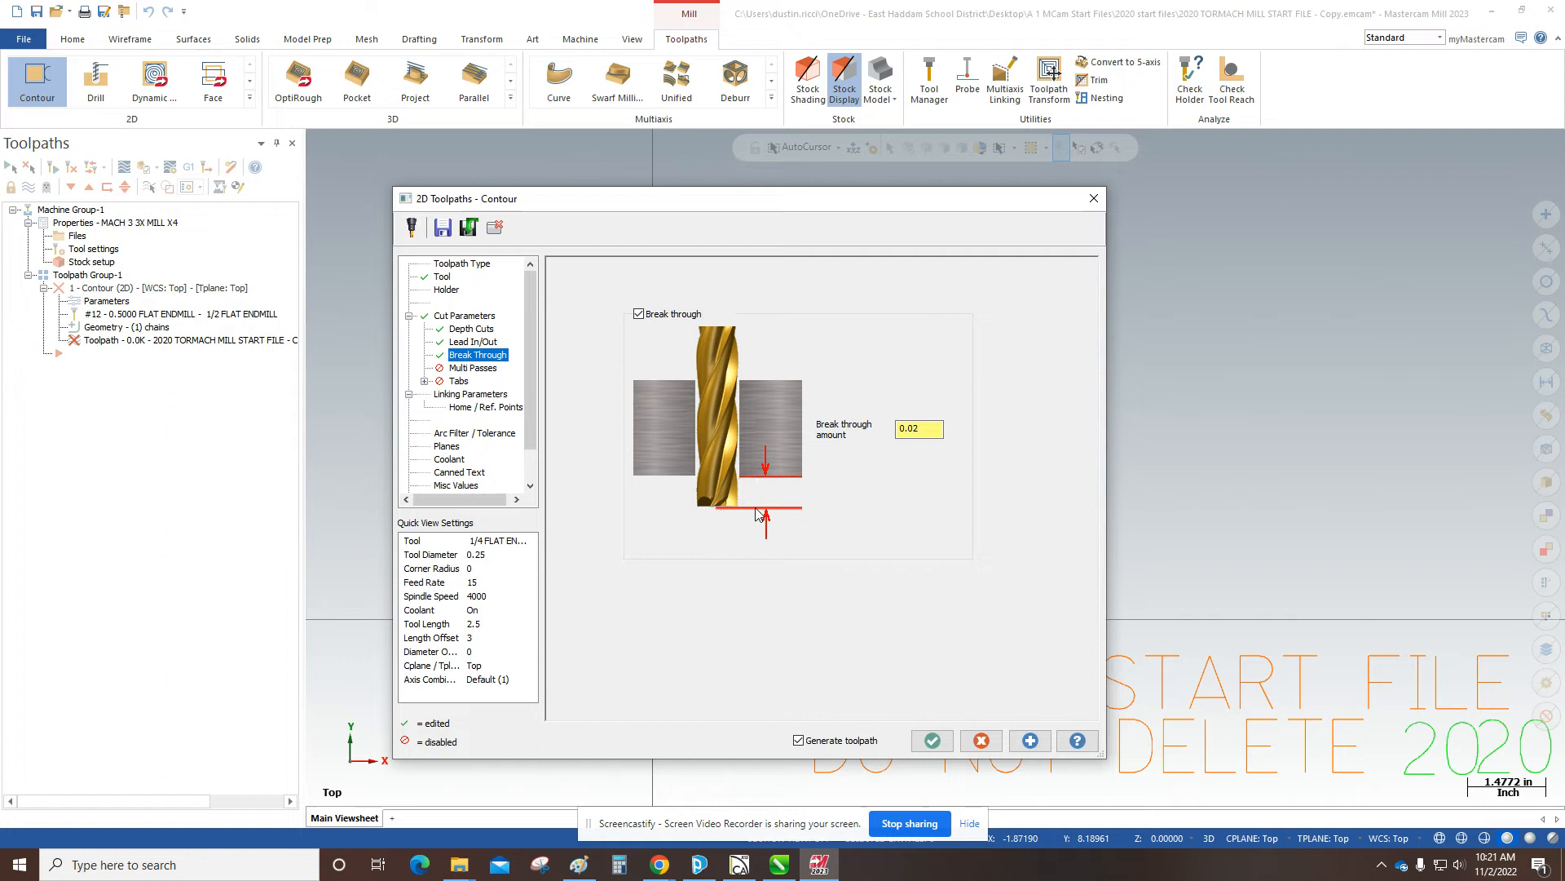
Step: Enable tabs with manual positioning and set the tab width to .5
click(474, 368)
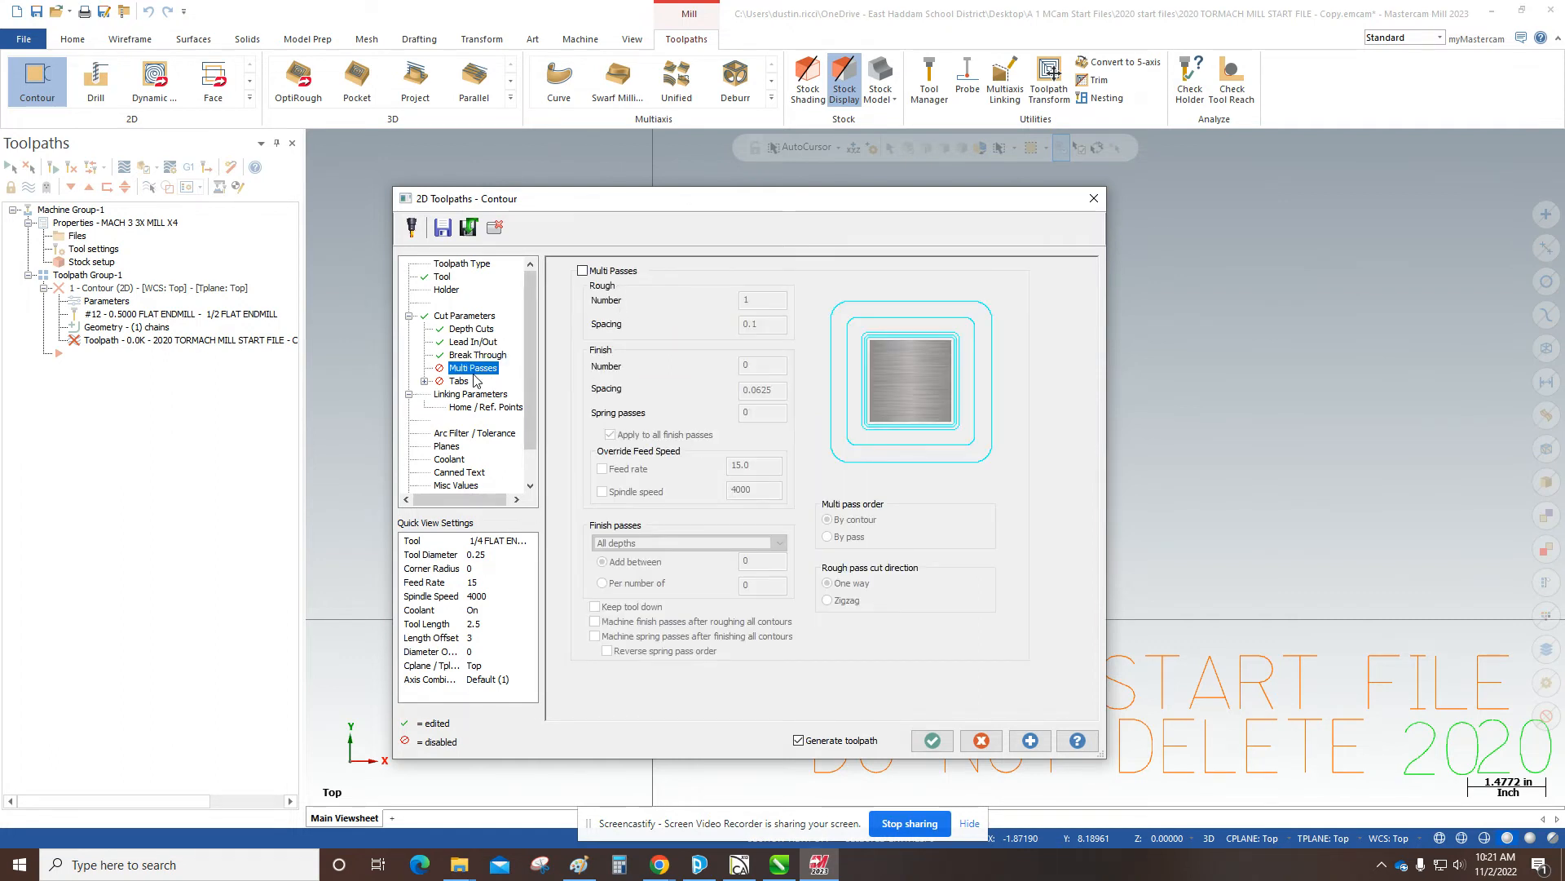
click(465, 381)
click(566, 271)
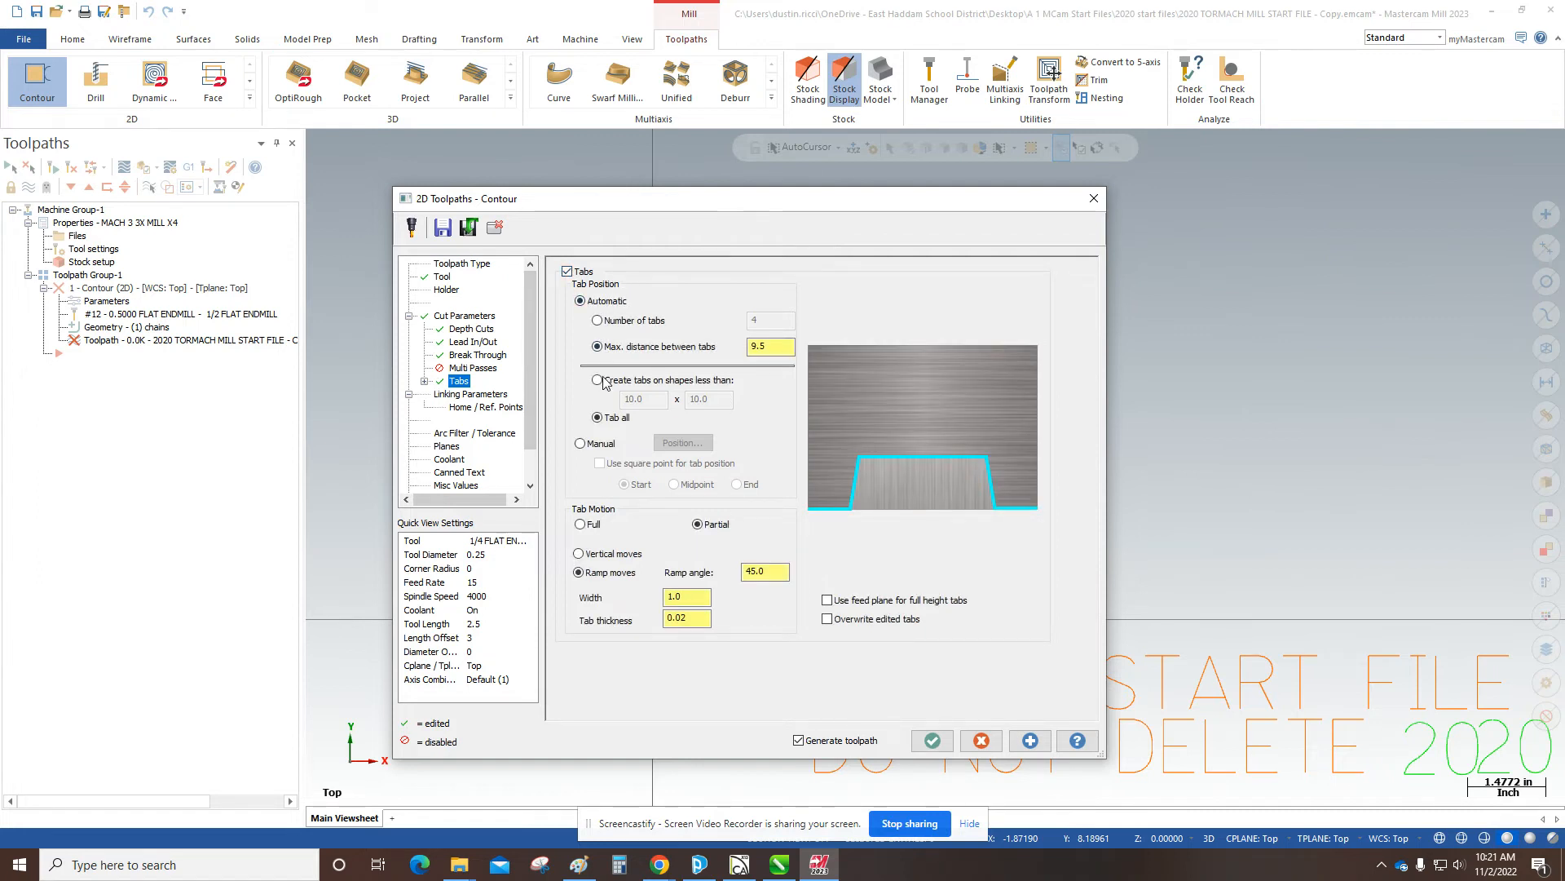
click(581, 444)
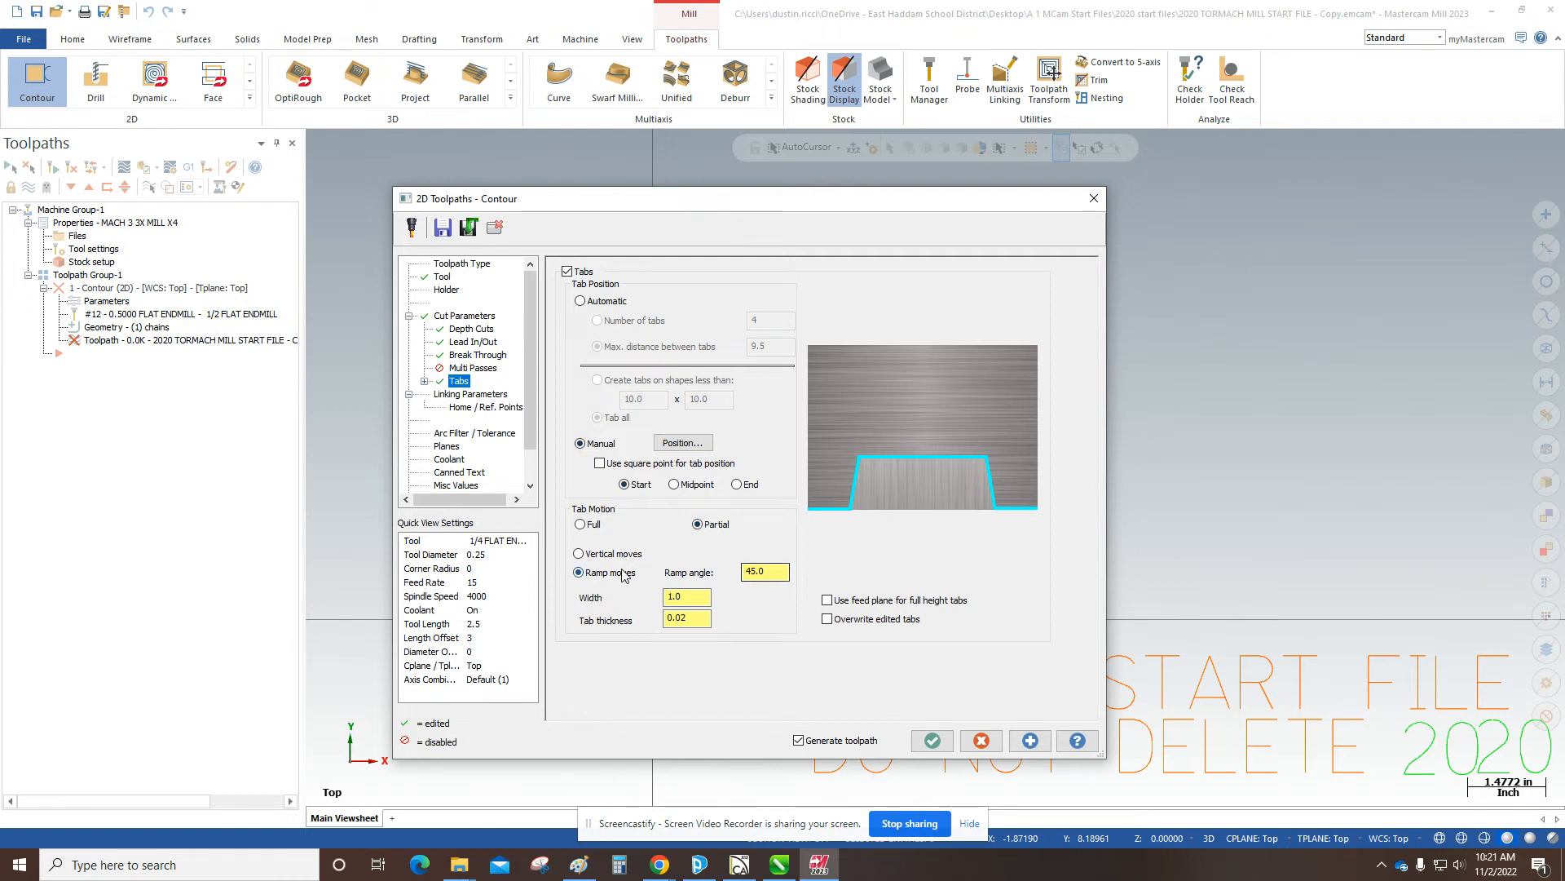
click(678, 596)
text(.5)
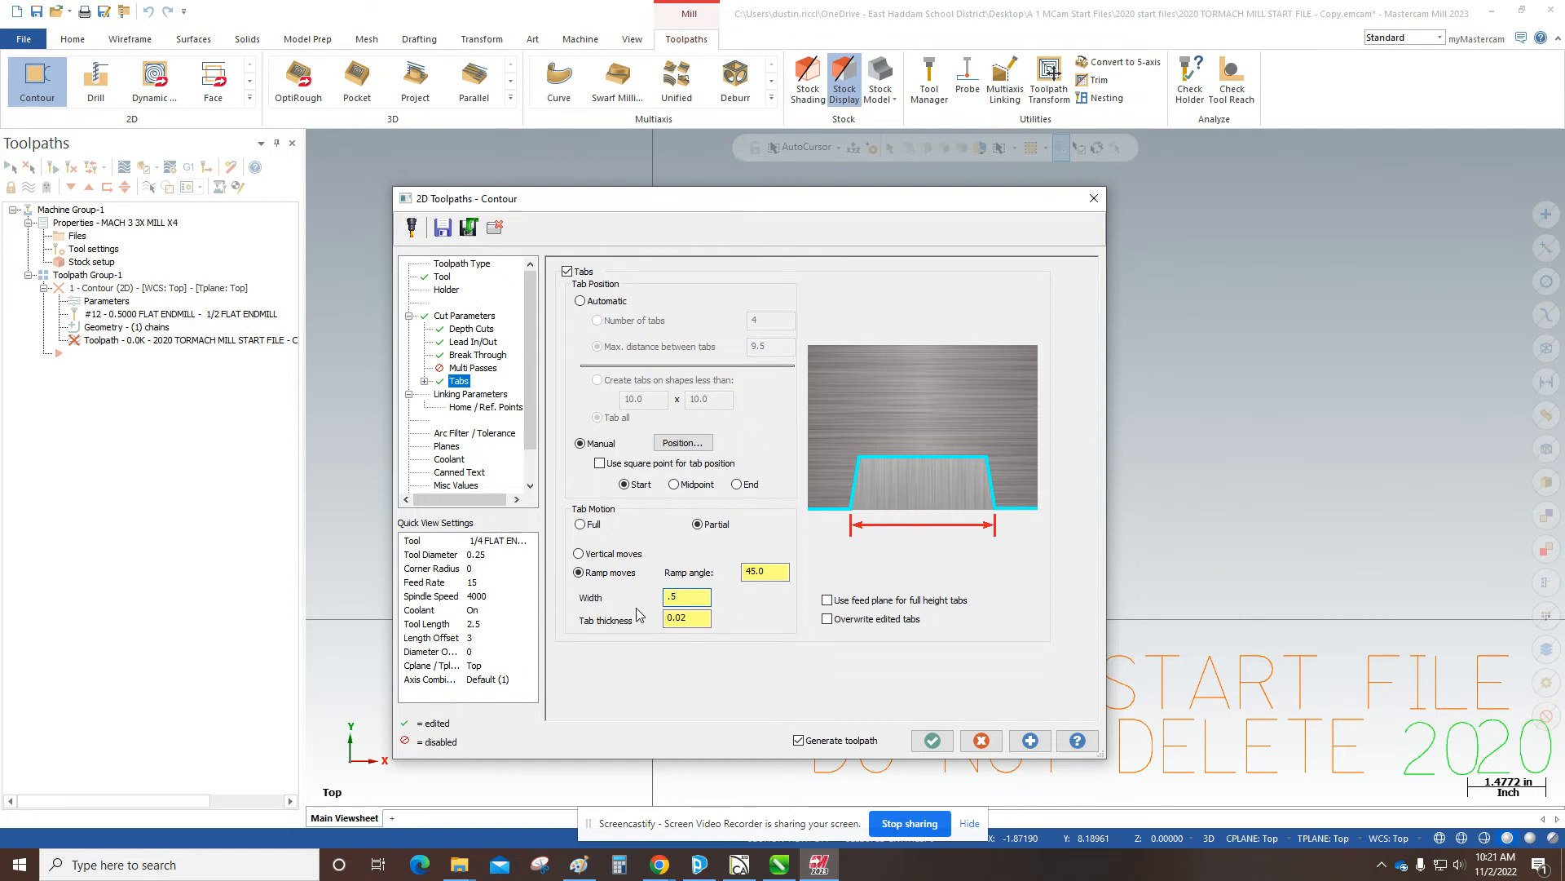
Step: Set the tab thickness to half of 1/16, 0.03125
key(Tab)
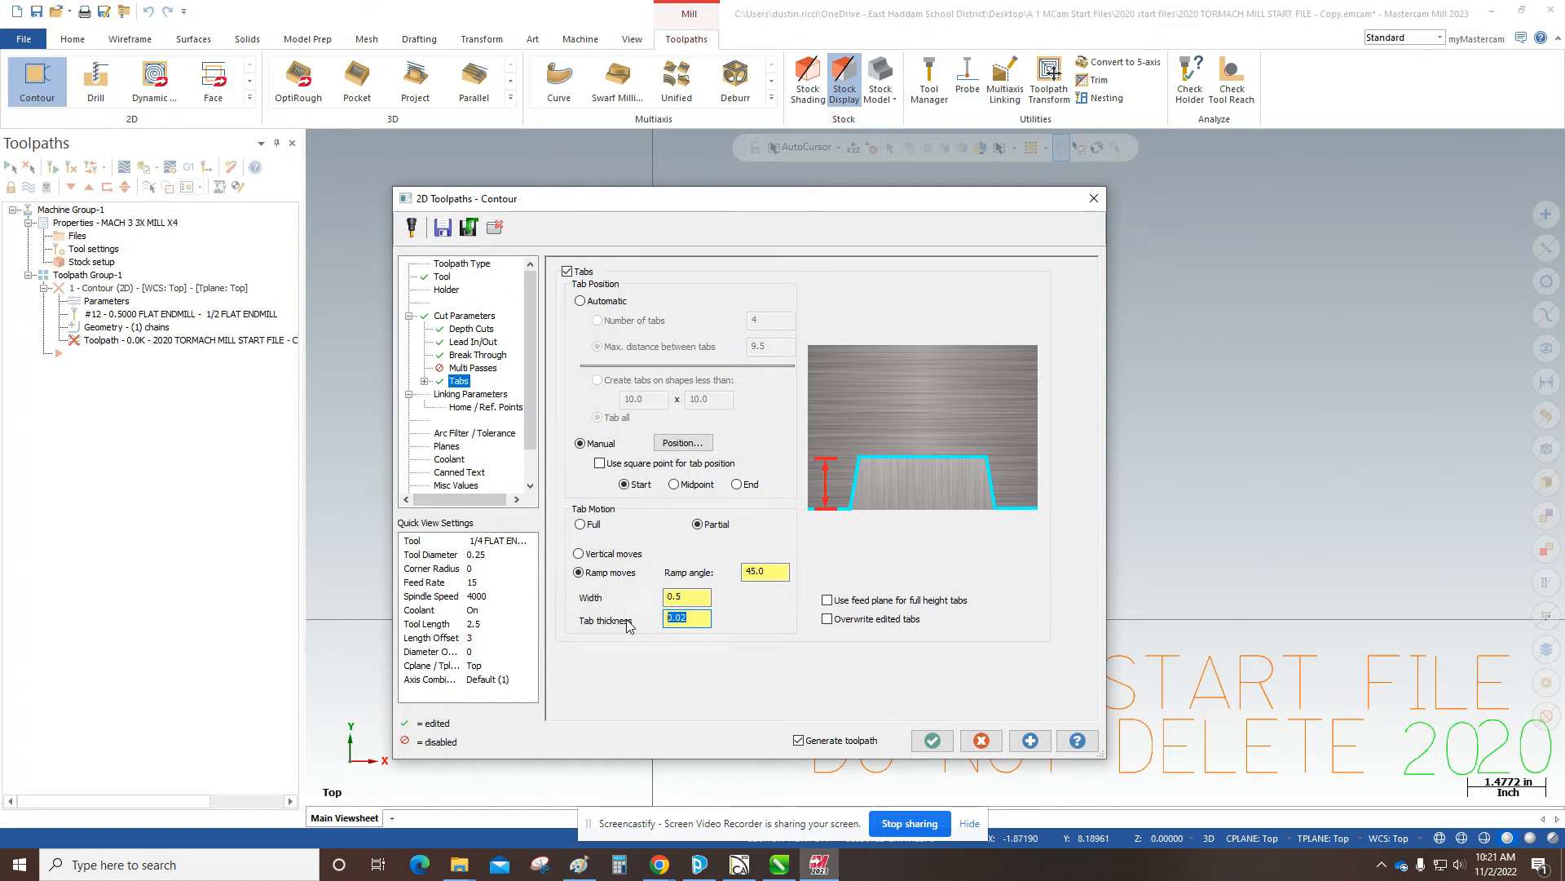
text(1/16)
key(Return)
click(703, 624)
text(/2)
key(Return)
click(695, 596)
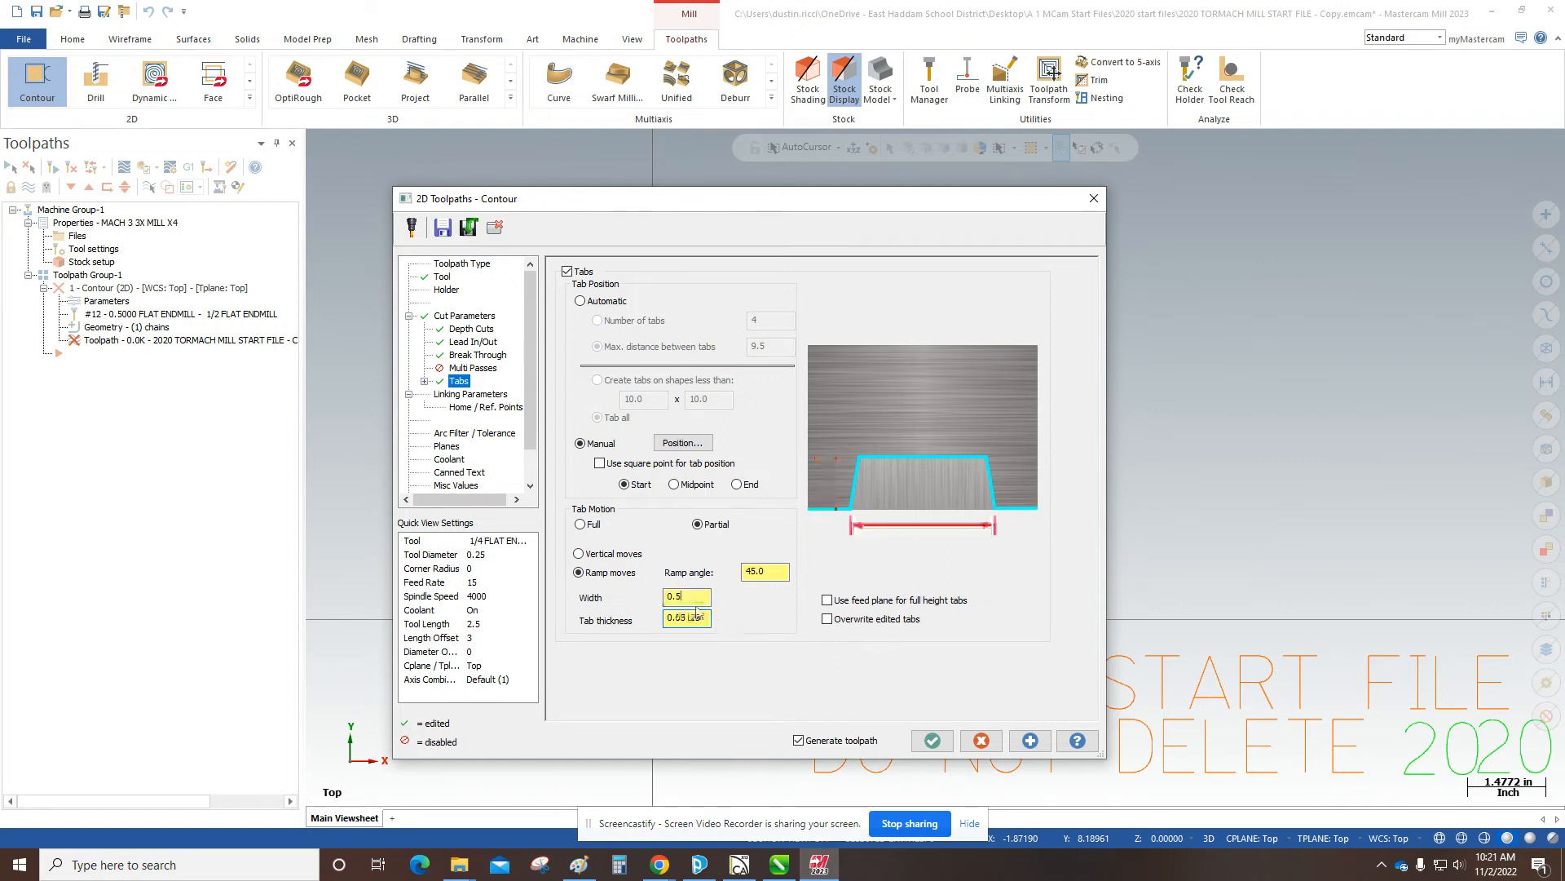
click(701, 619)
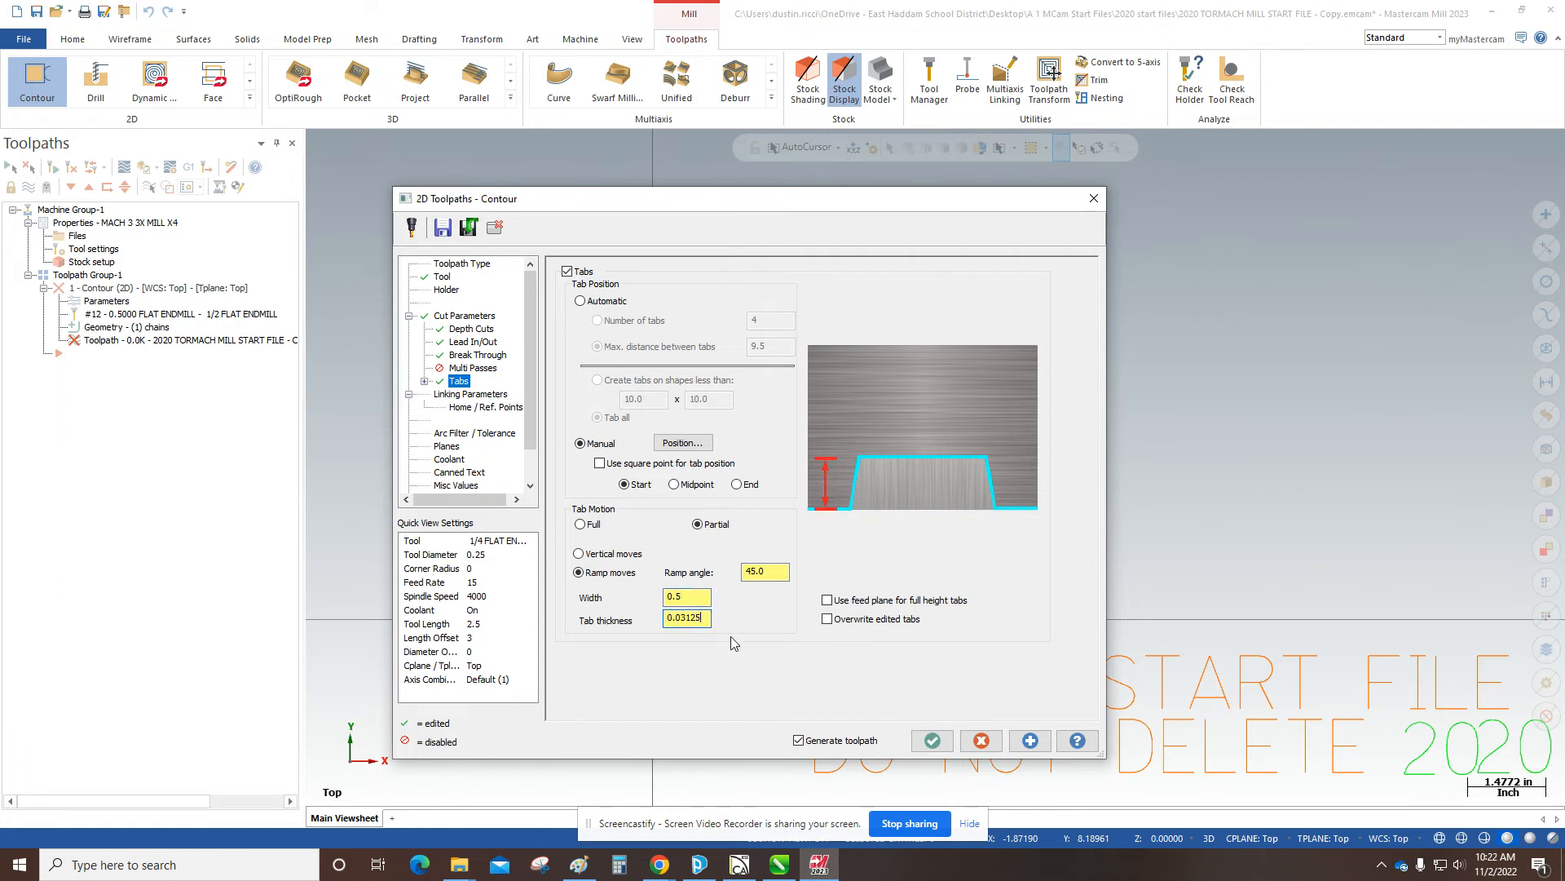
Step: Place manual tabs at the middle of the rectangle's left and right edges
click(682, 442)
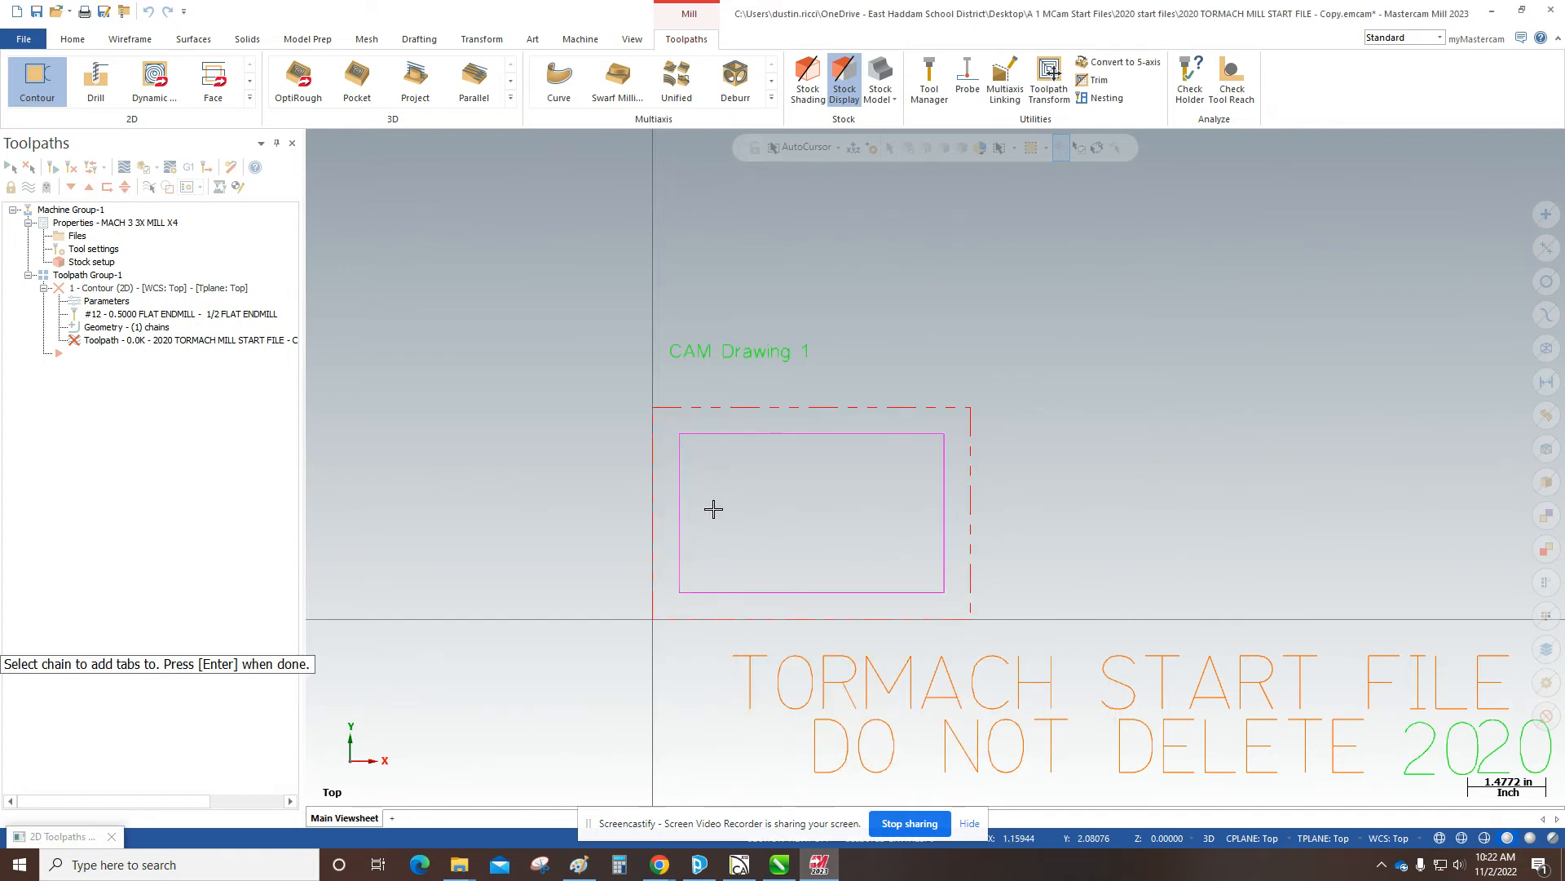
click(681, 509)
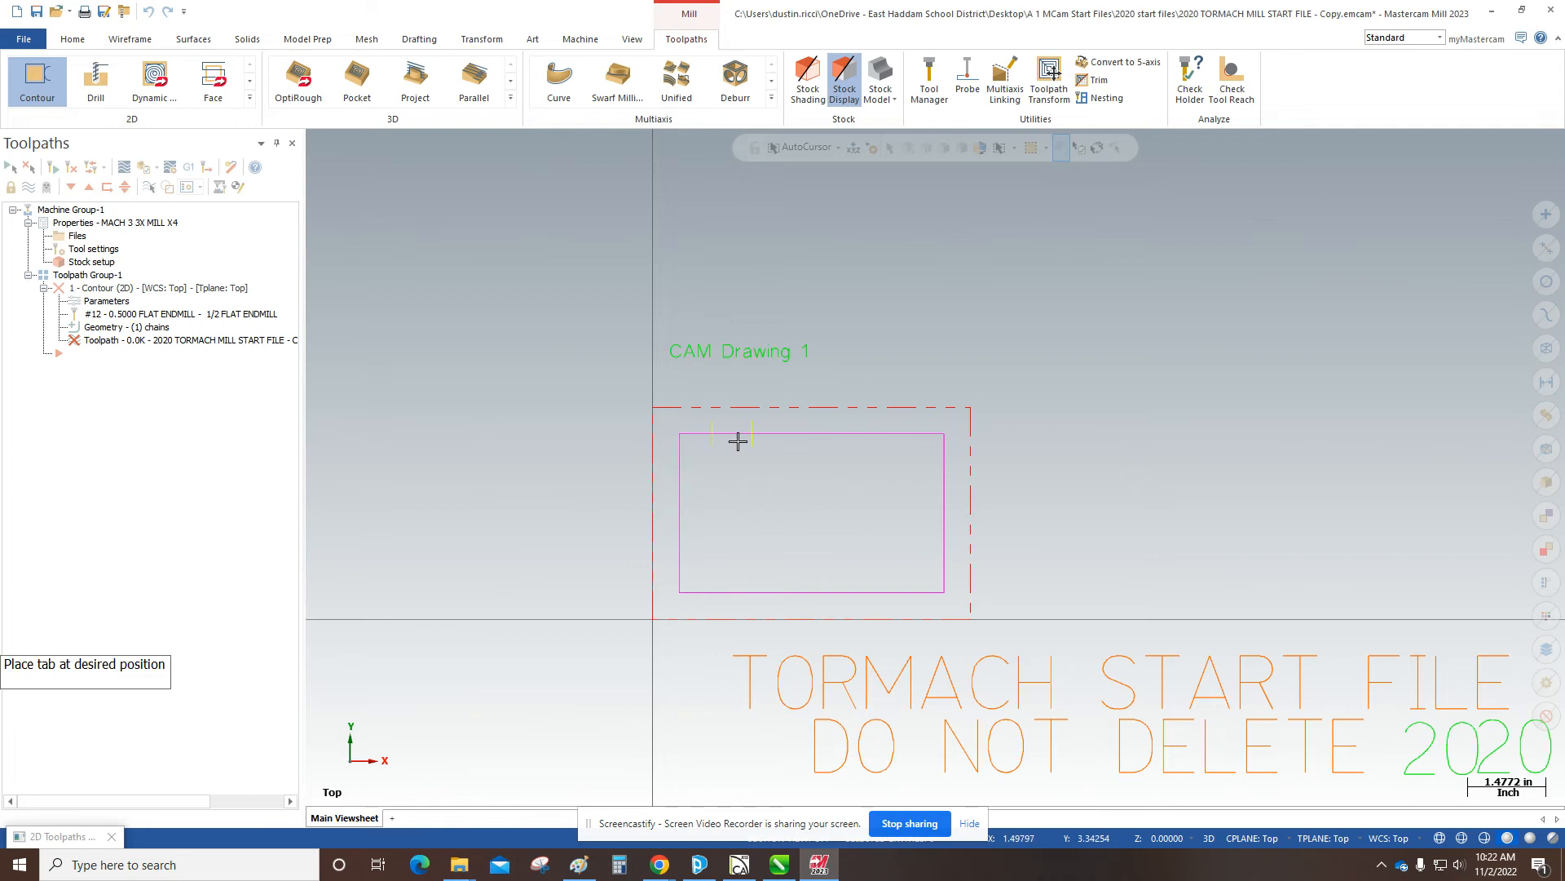
click(671, 511)
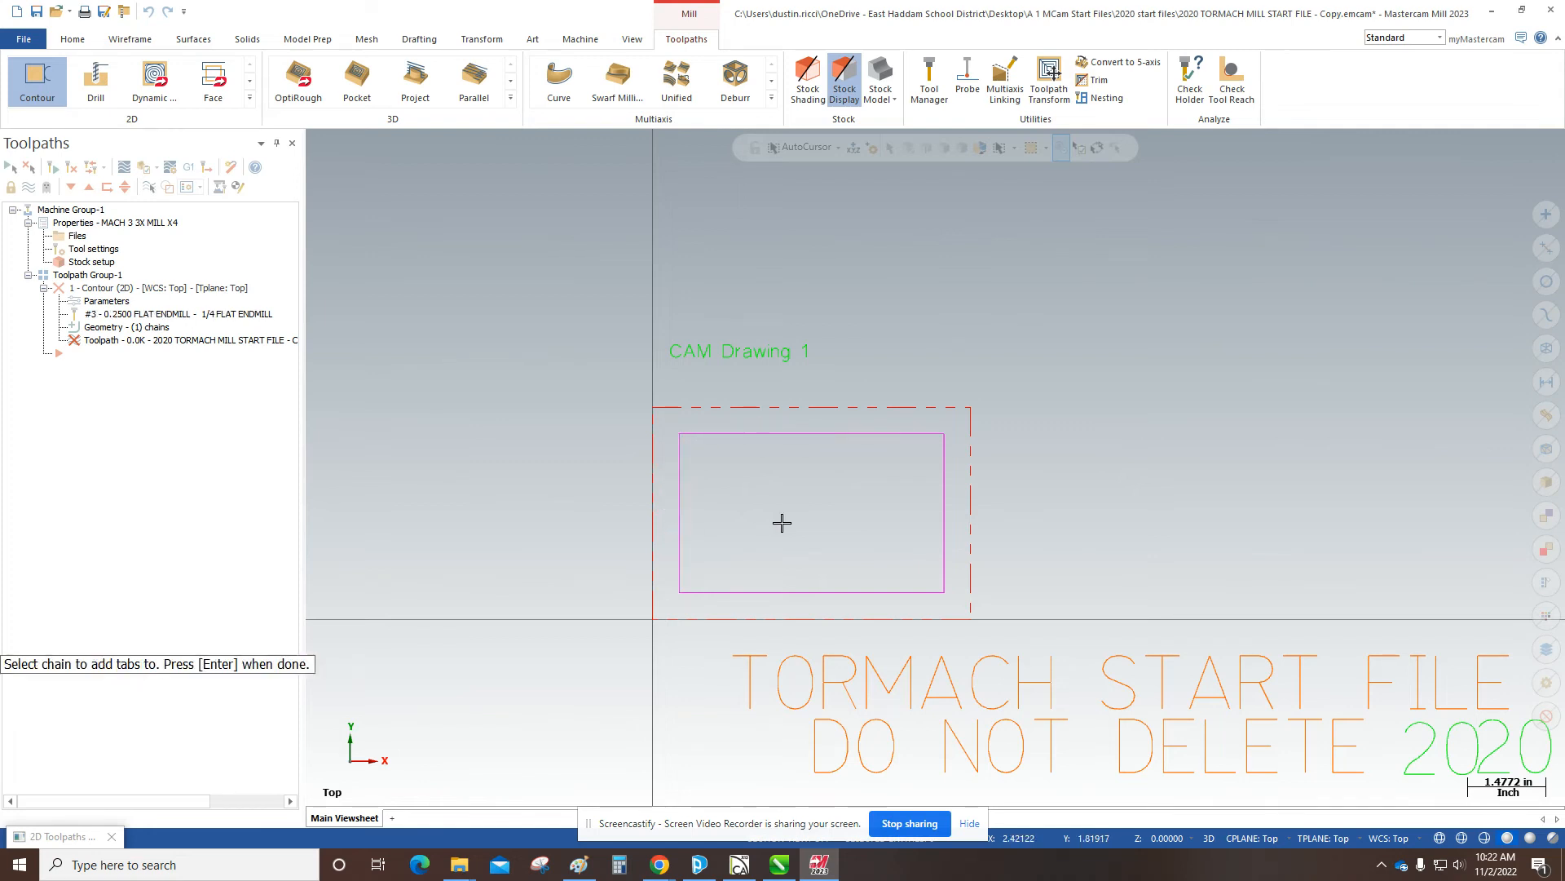
click(939, 511)
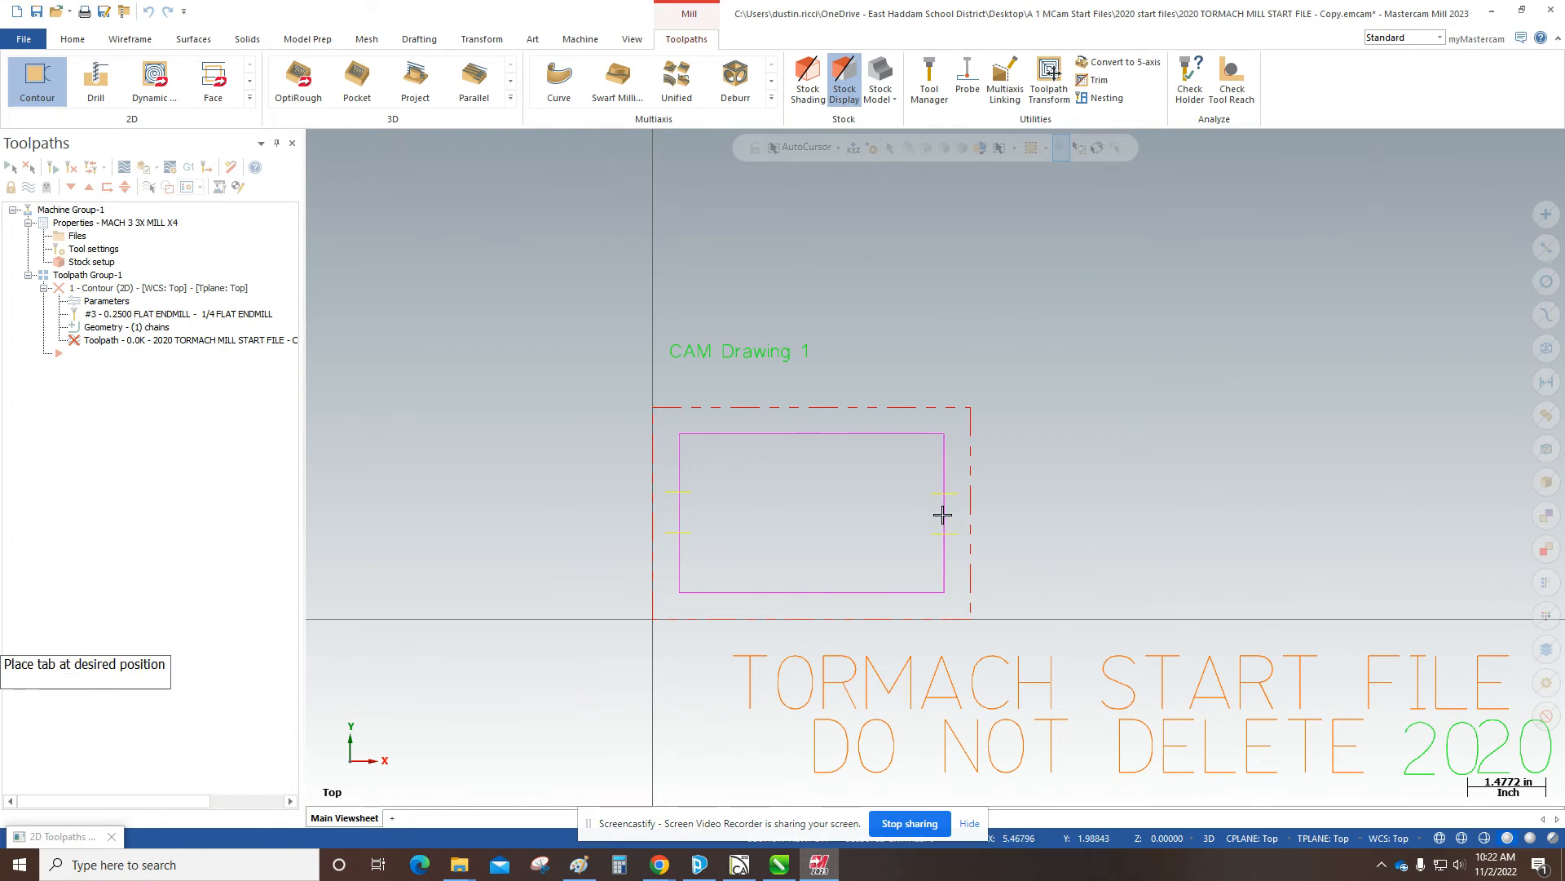
click(942, 513)
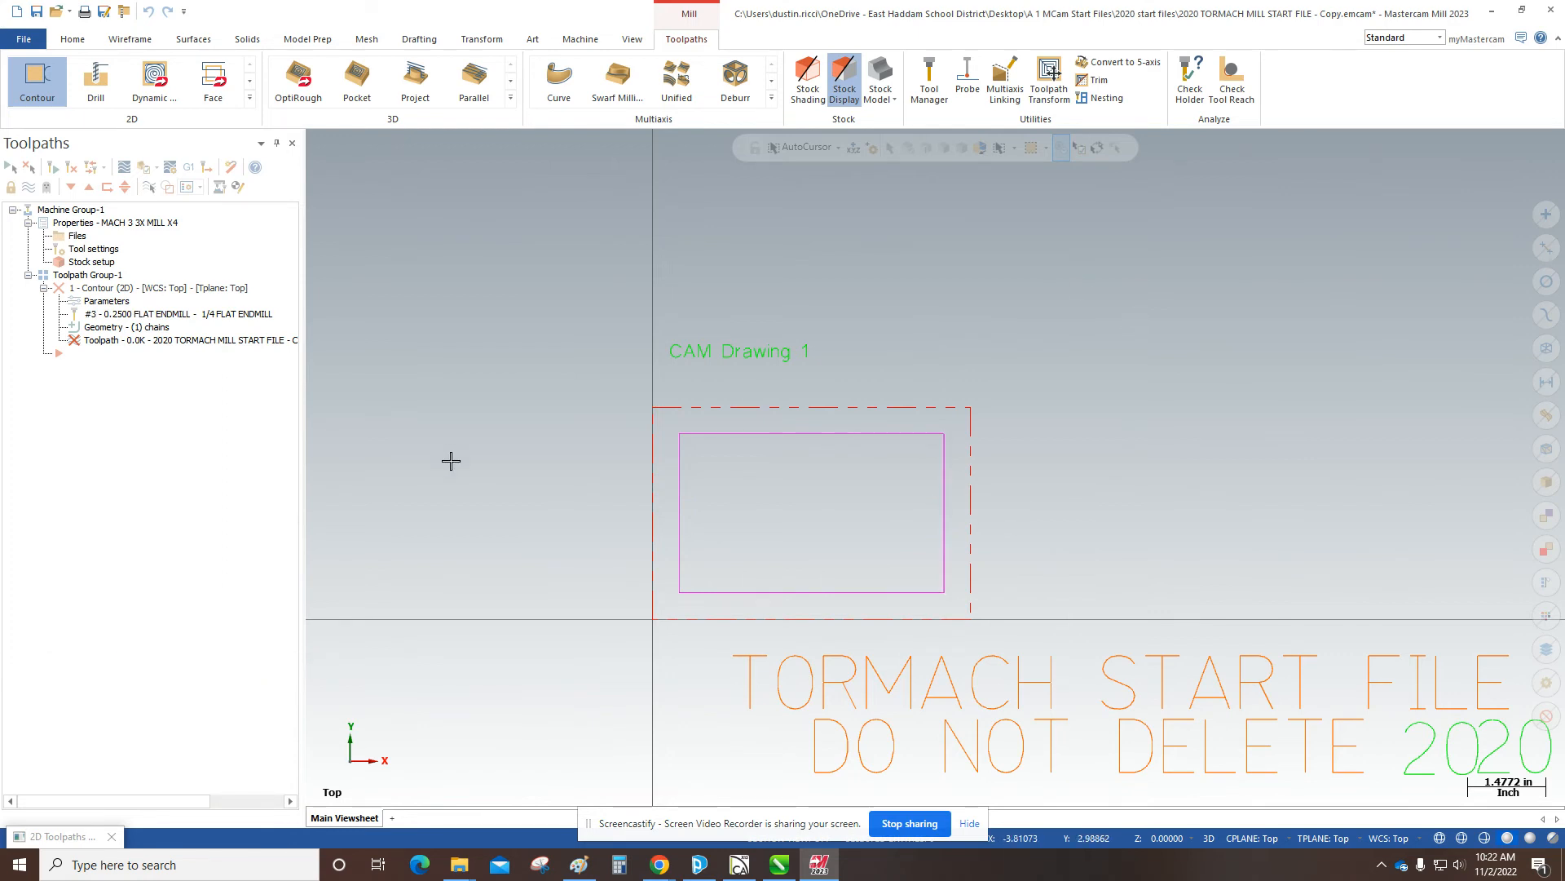
key(Return)
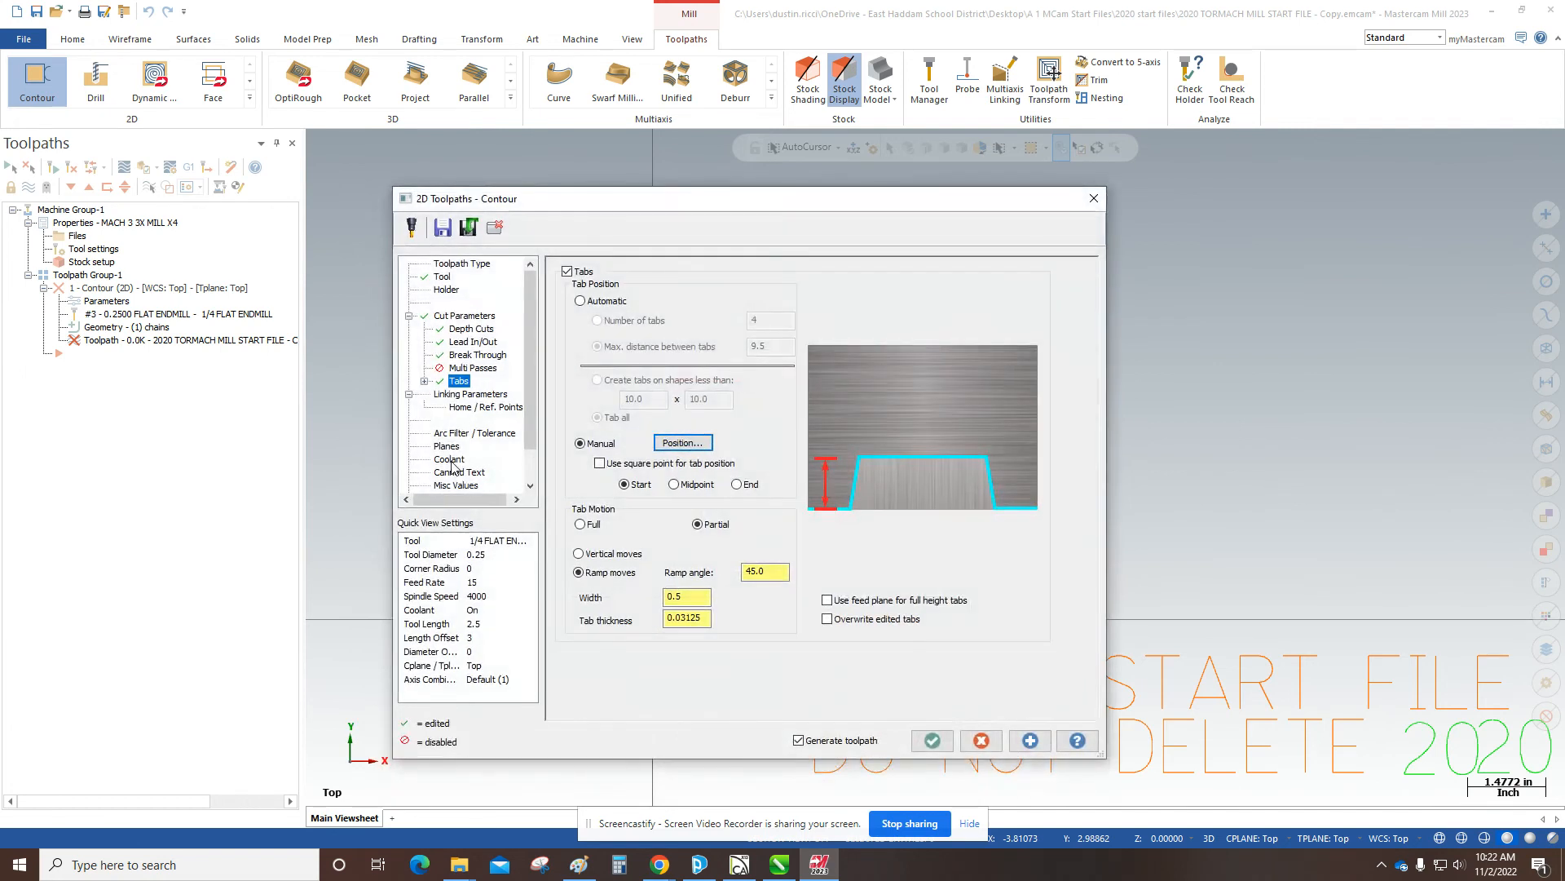
Step: Enable the clearance height in the linking parameters and set the retract and feed plane heights to absolute
click(482, 396)
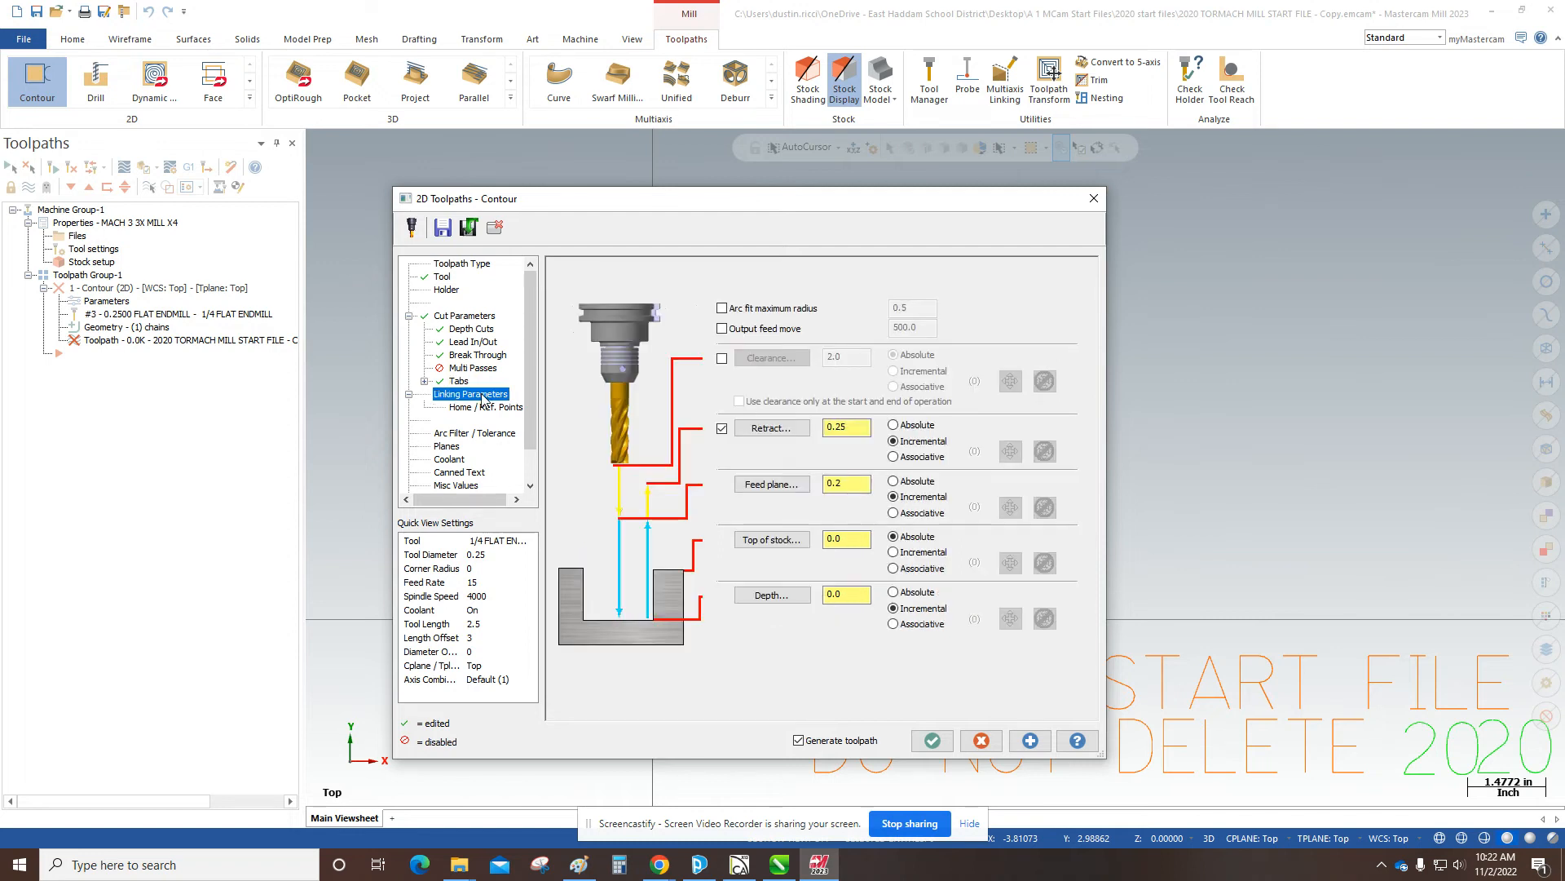
click(722, 359)
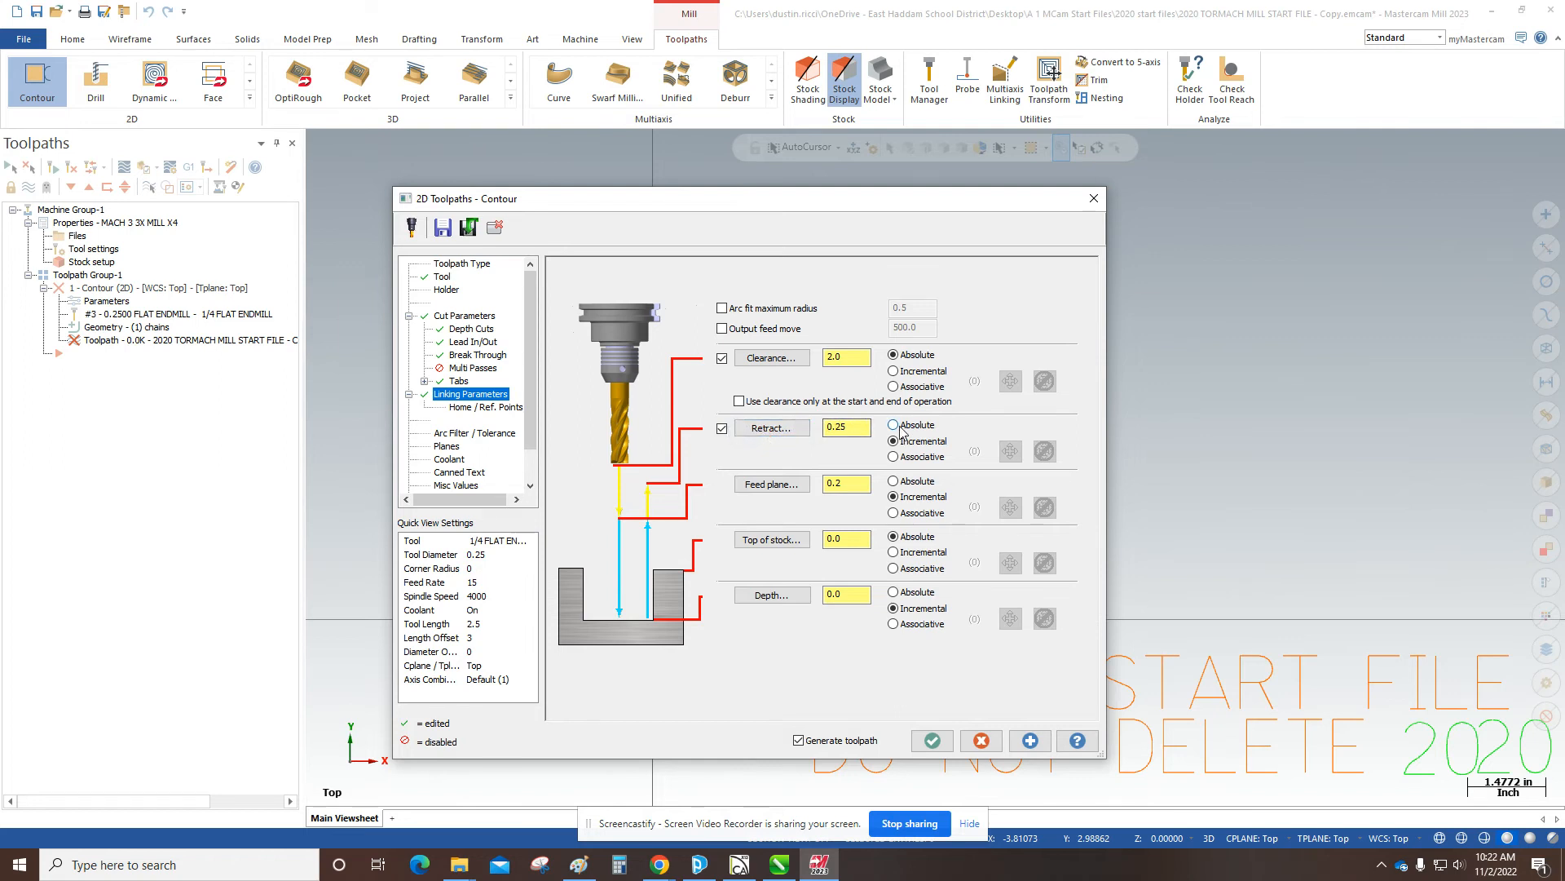
click(766, 484)
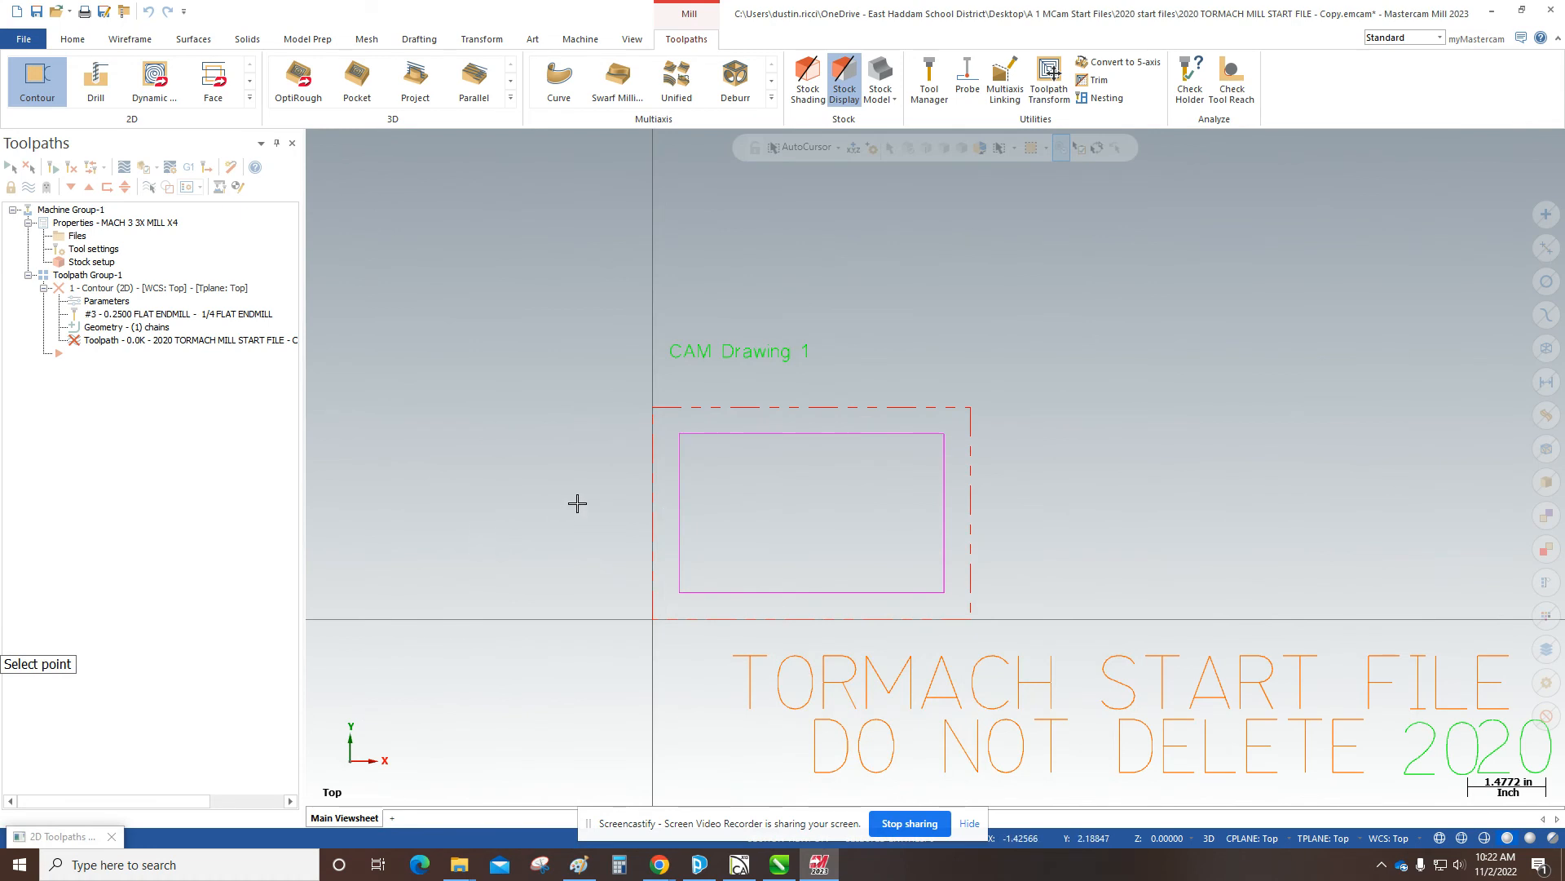
key(Escape)
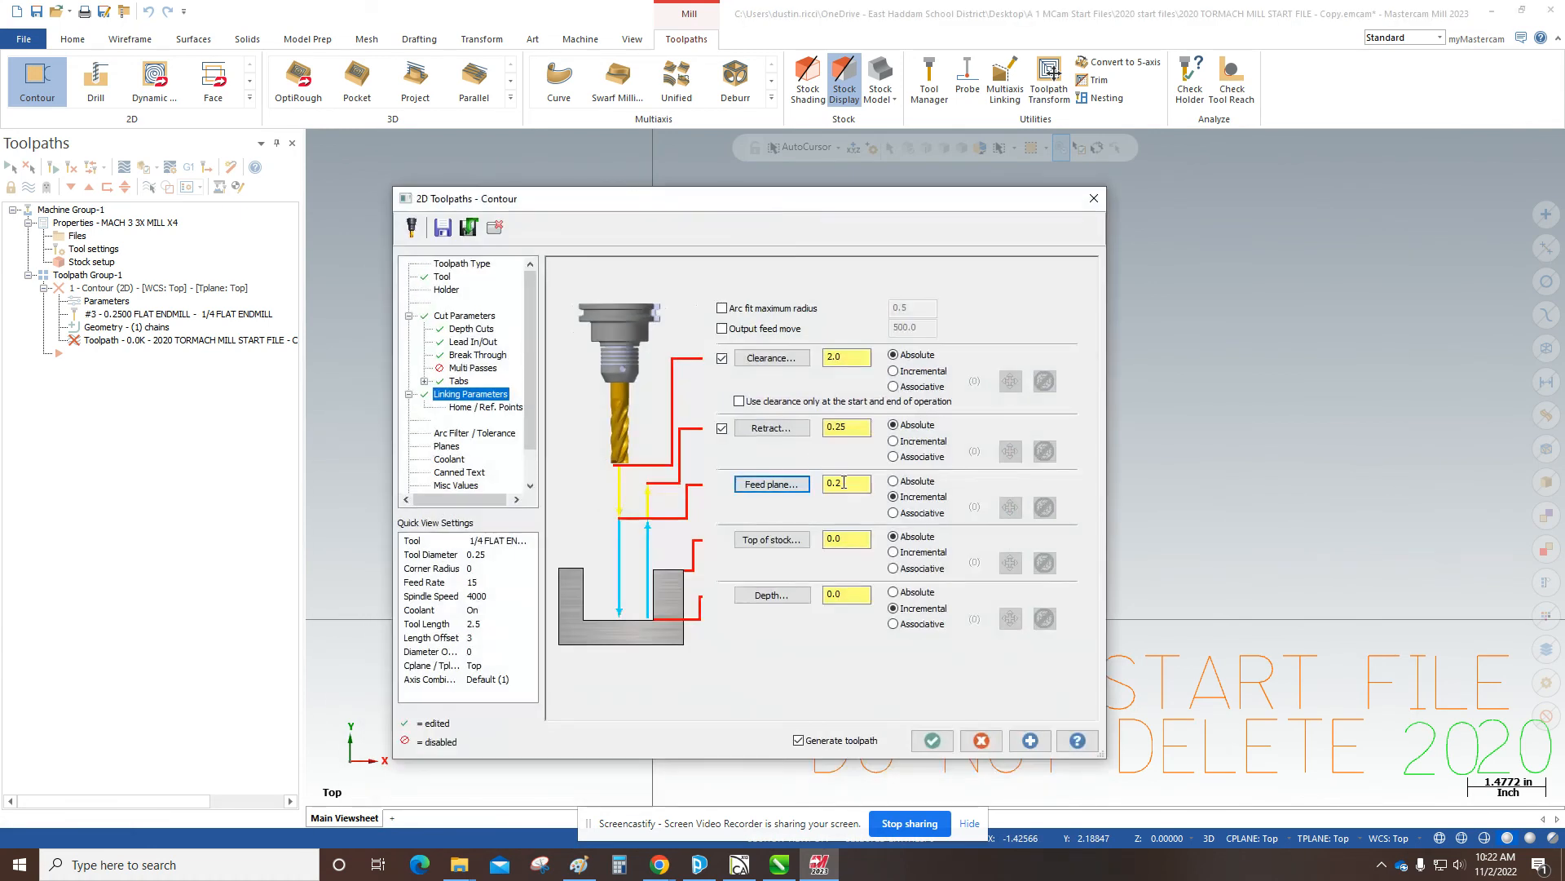
click(893, 482)
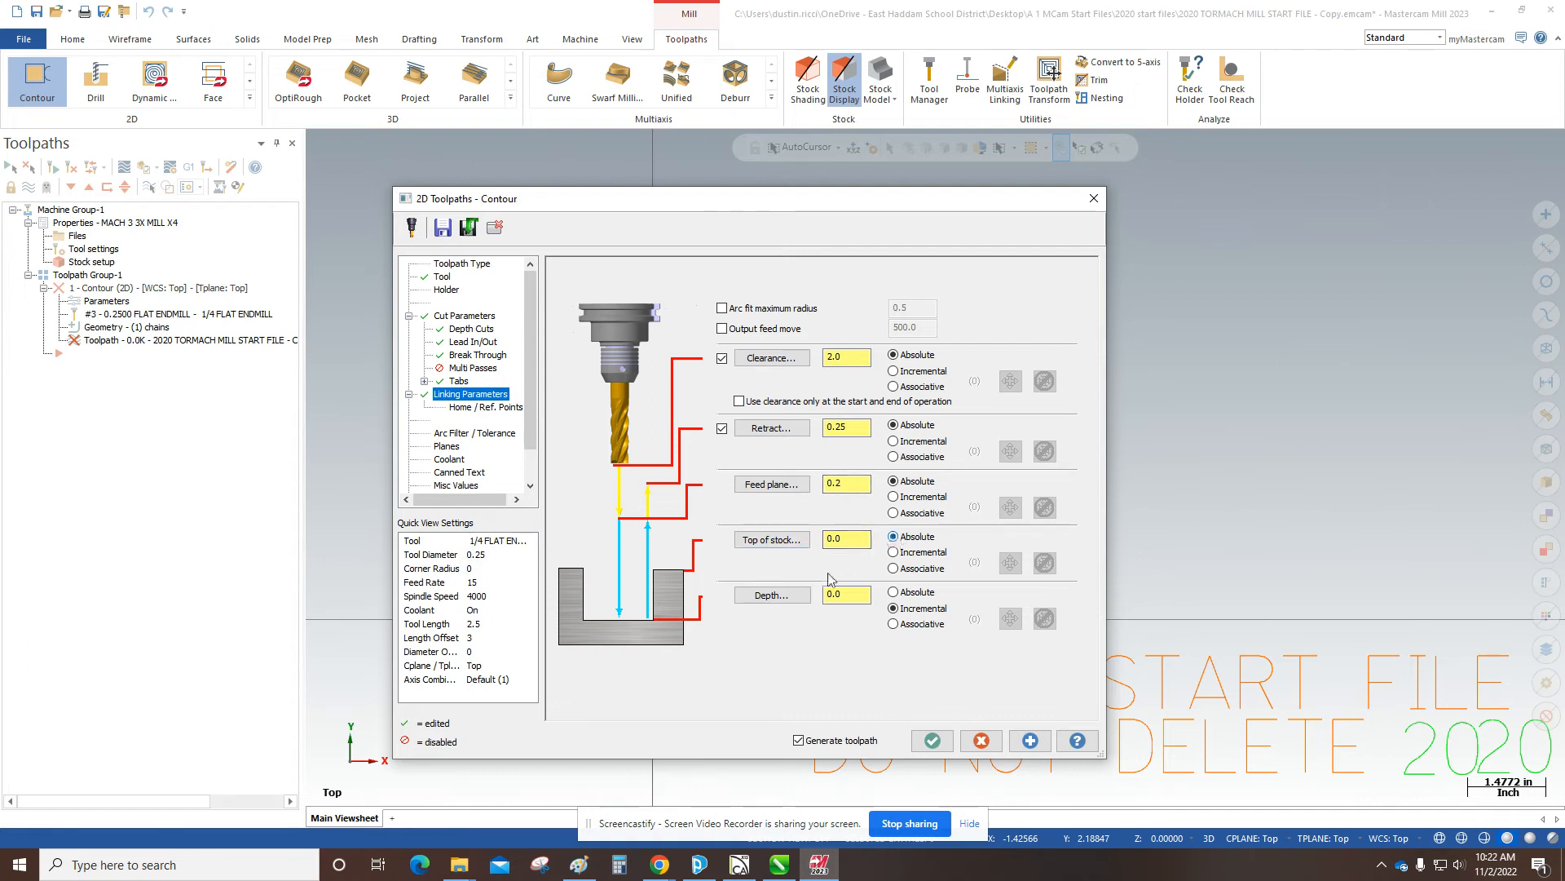
Step: Set the contour depth to -0.0625 absolute and generate the toolpath, dismissing the tab overlap warning
drag(849, 595, 794, 597)
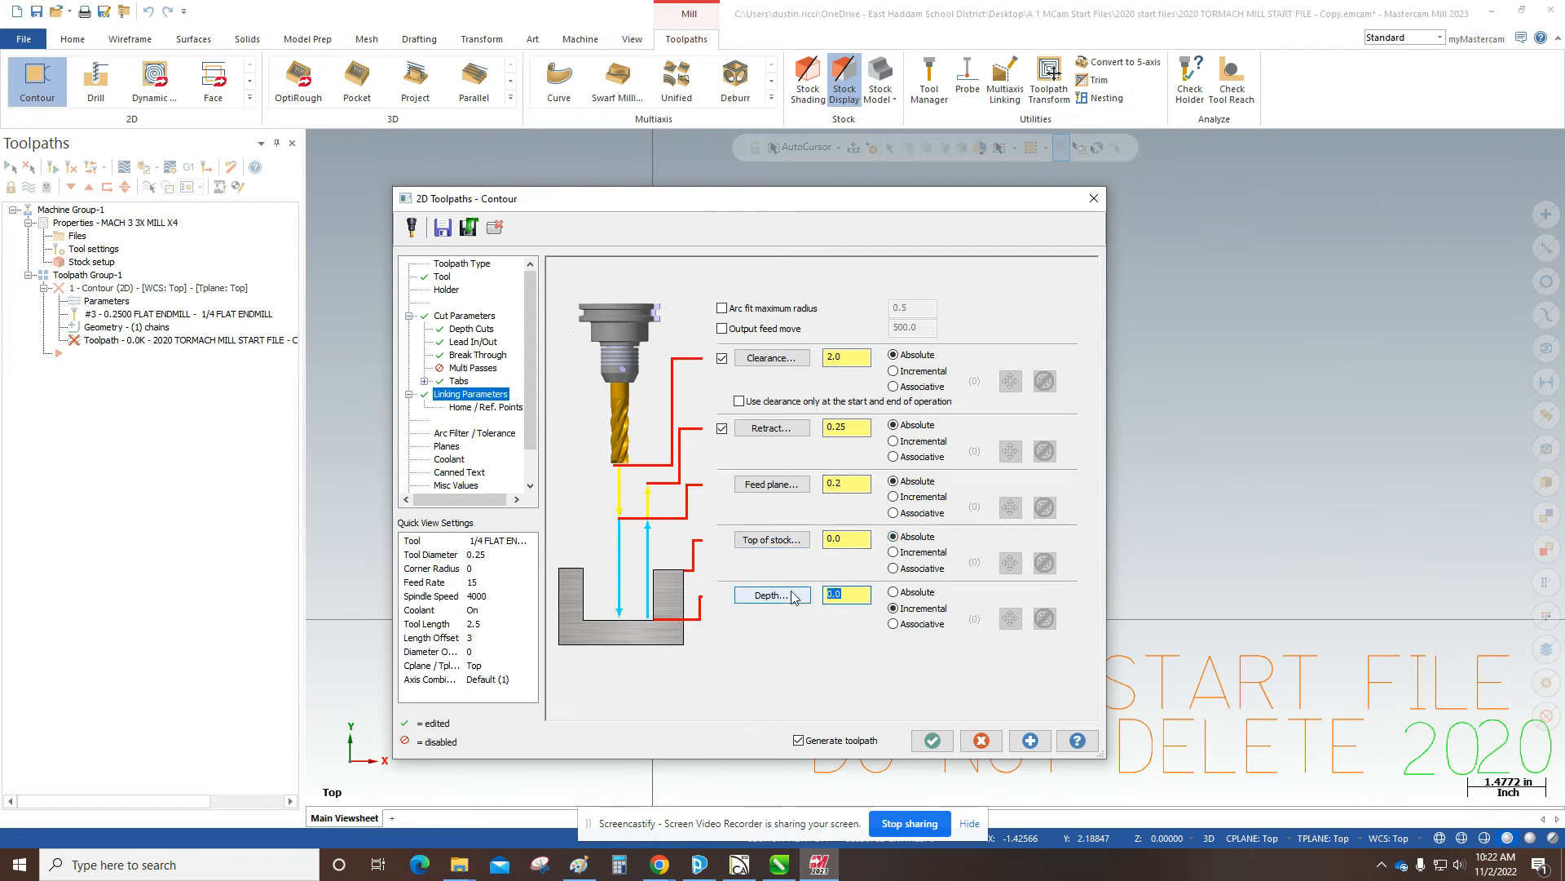
text(-0.0625)
click(894, 593)
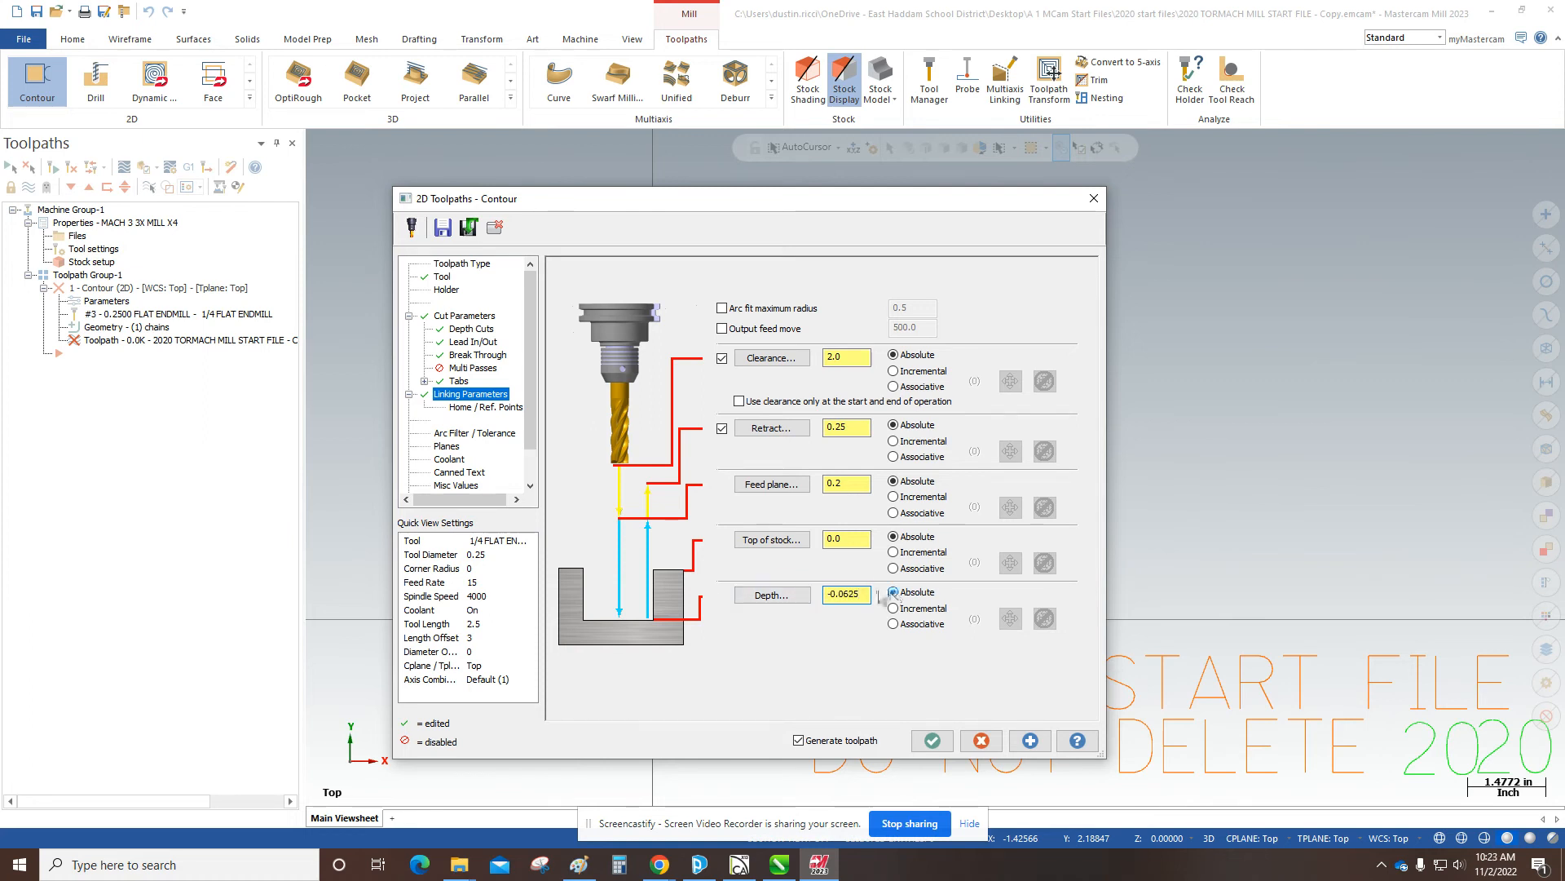
click(933, 741)
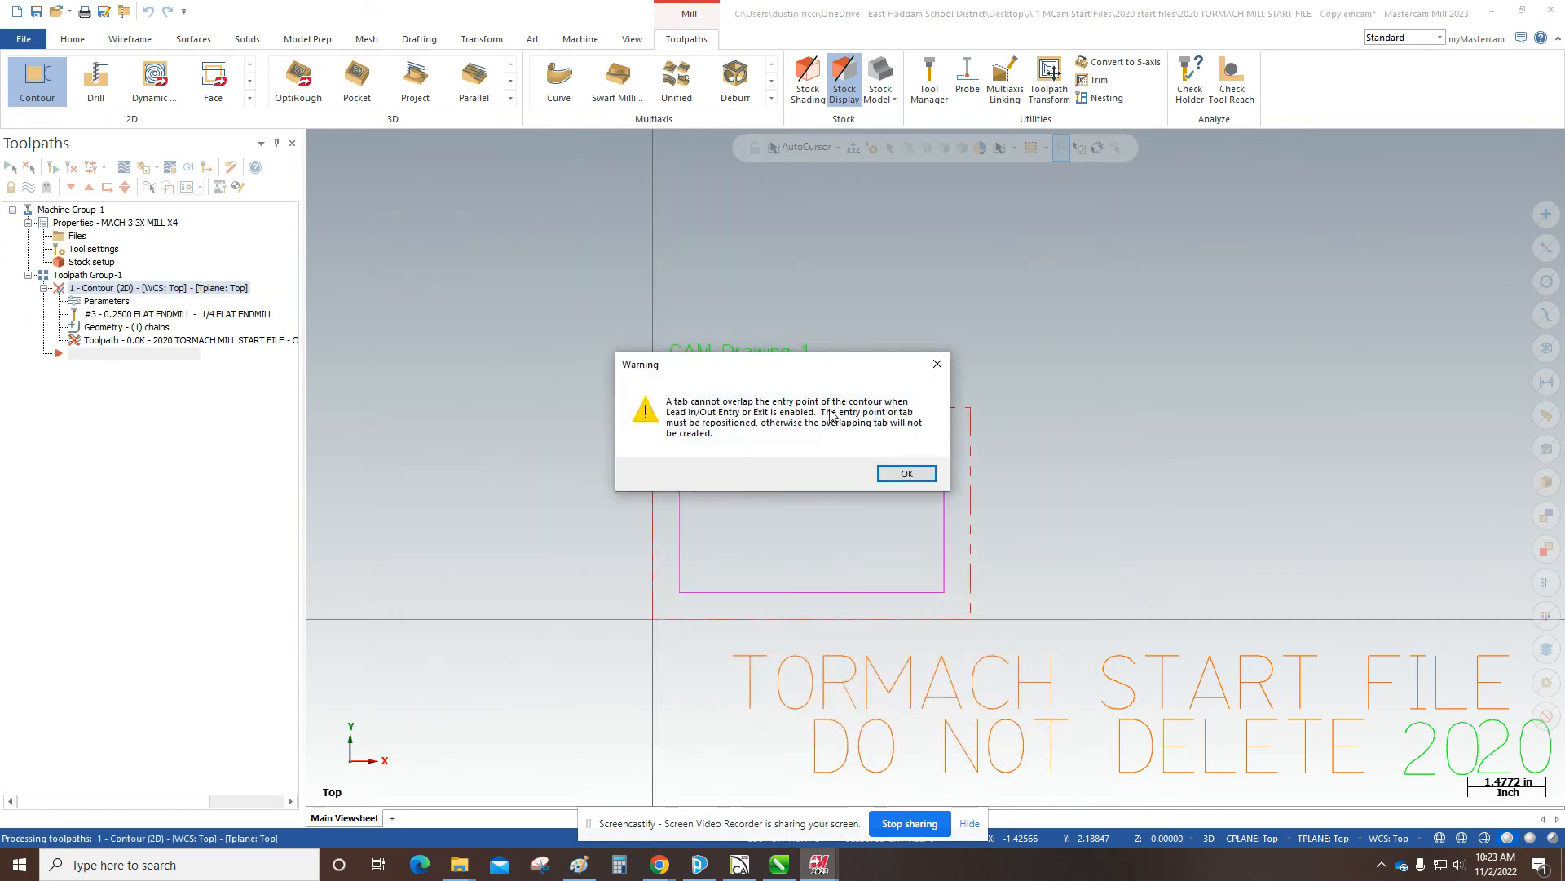
click(906, 474)
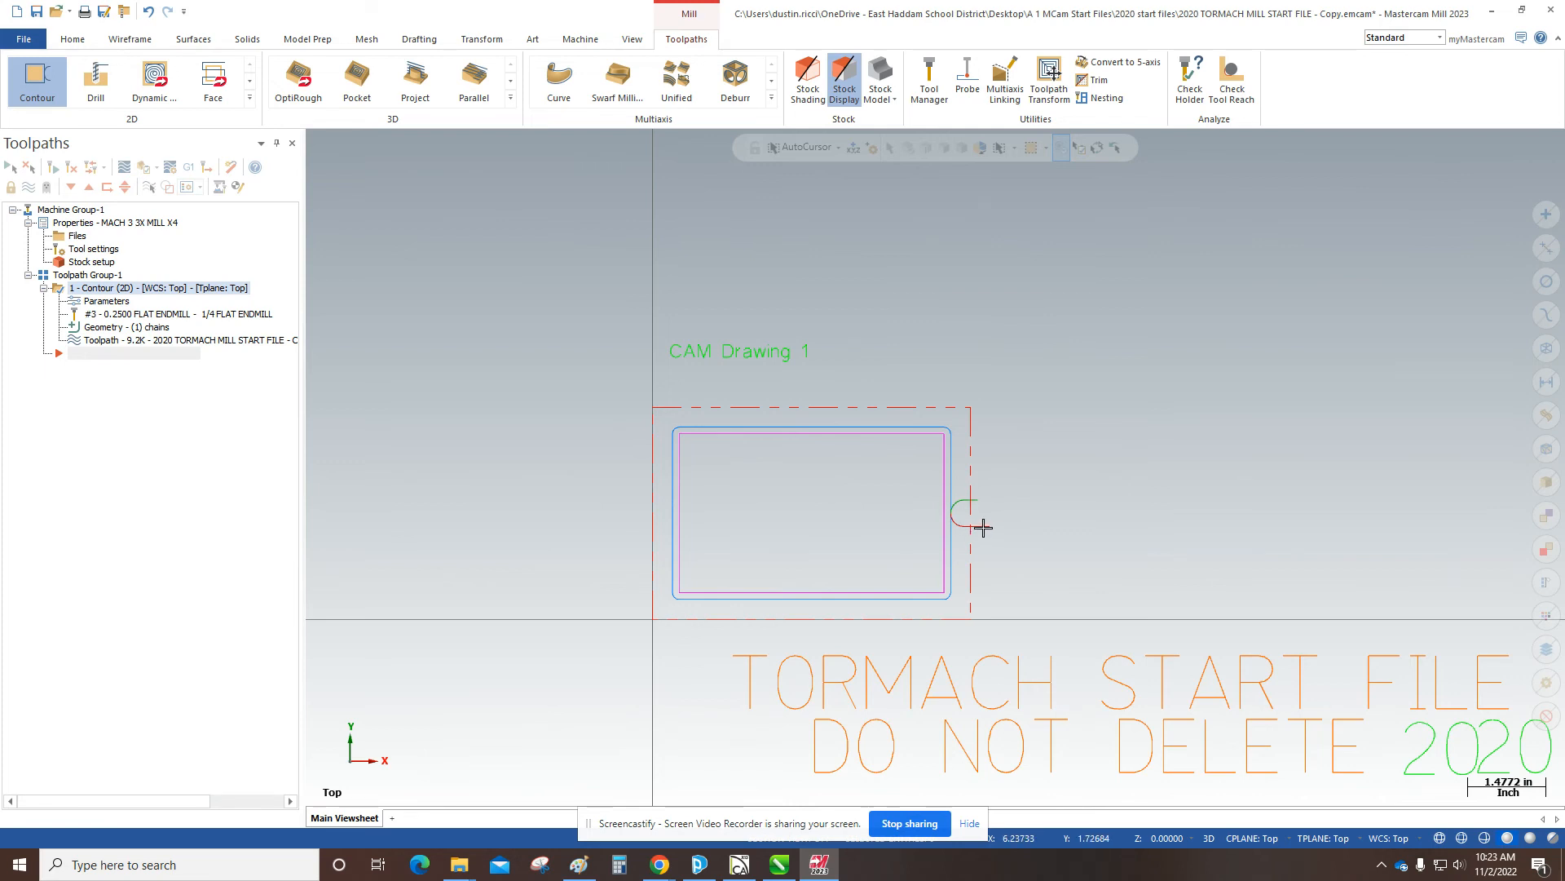
Step: Rechain the contour geometry starting from the rectangle's top edge and regenerate the toolpath
click(73, 353)
right_click(104, 332)
click(114, 338)
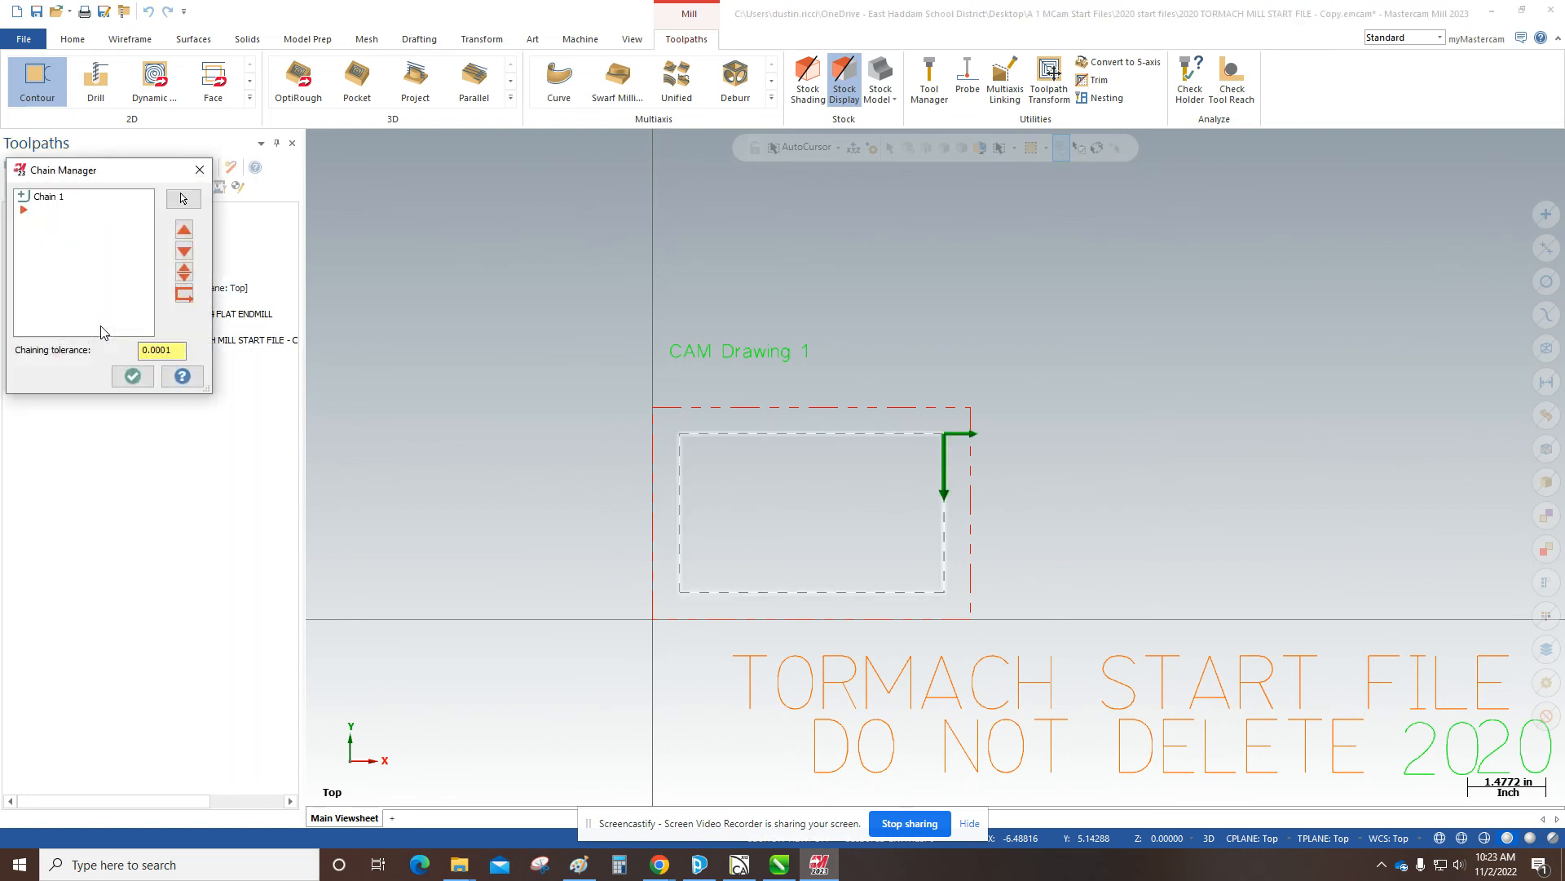
right_click(87, 241)
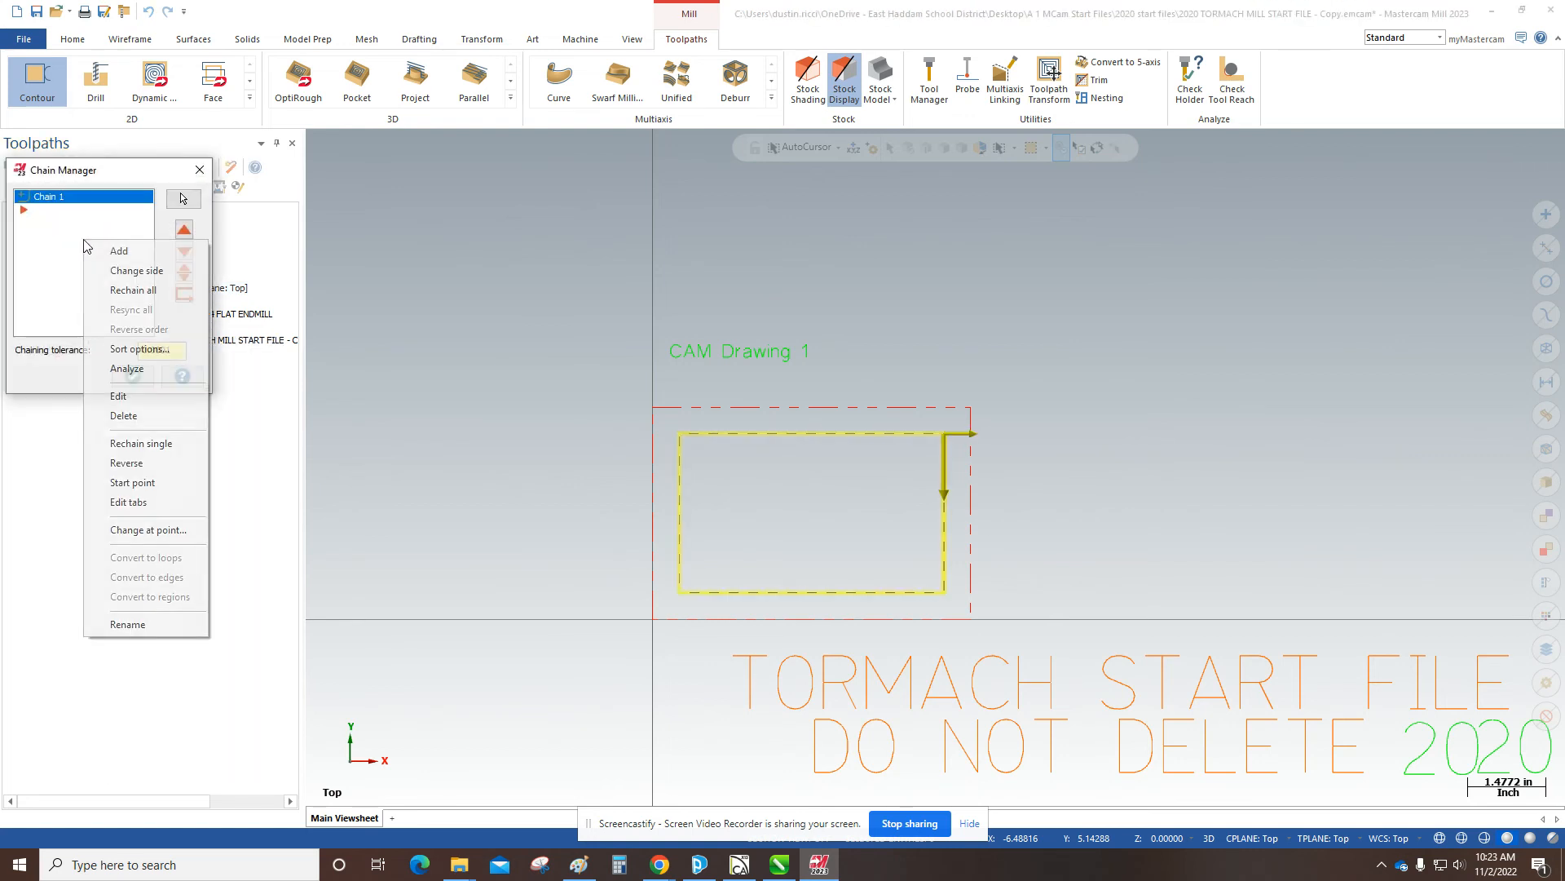
click(121, 291)
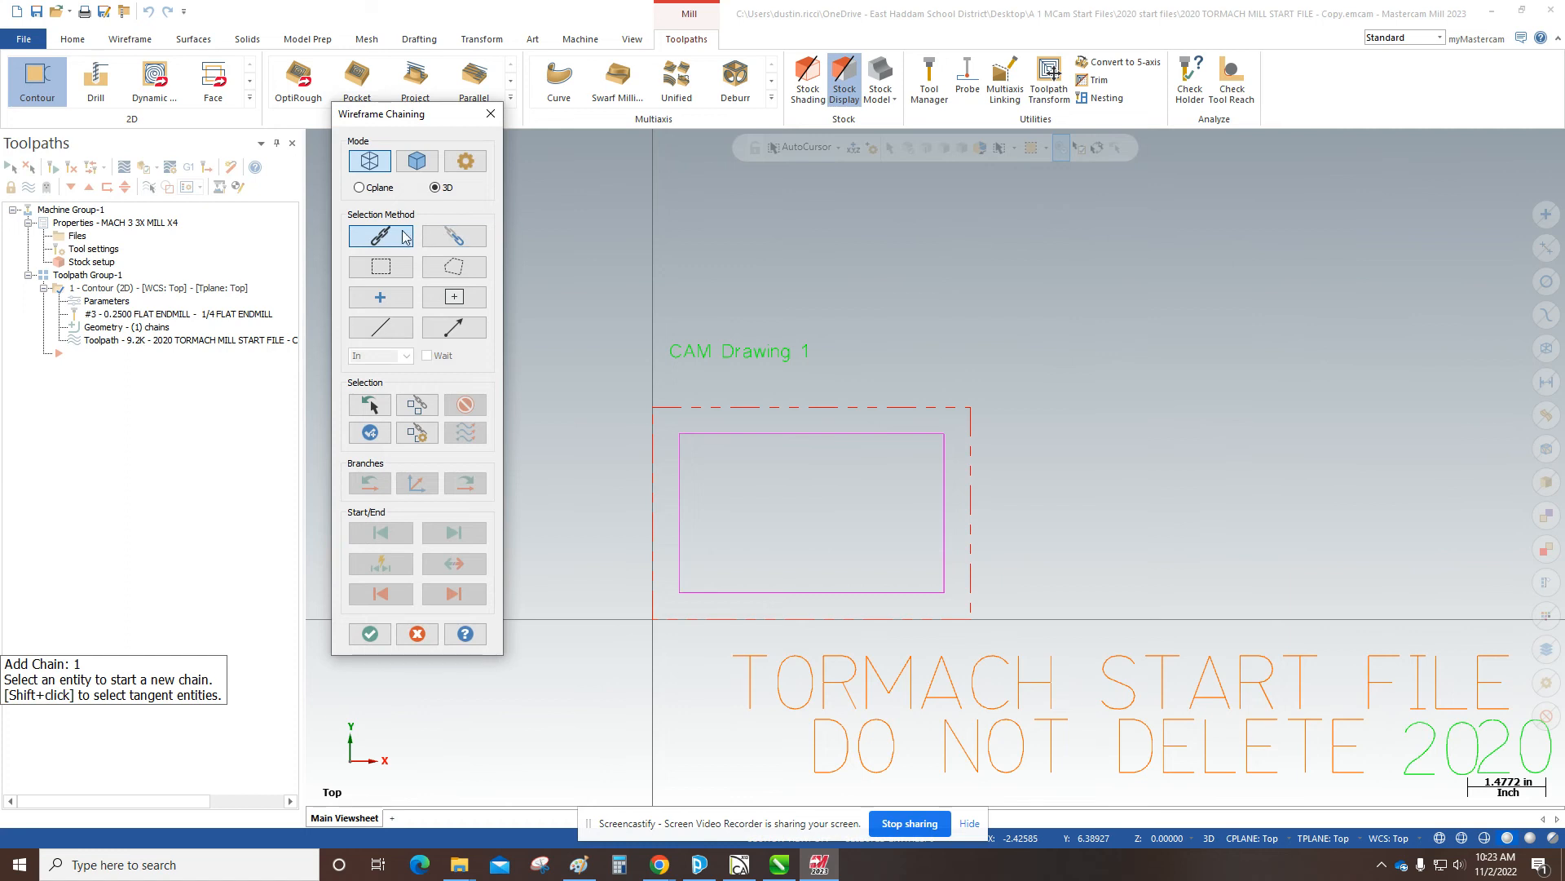
click(735, 438)
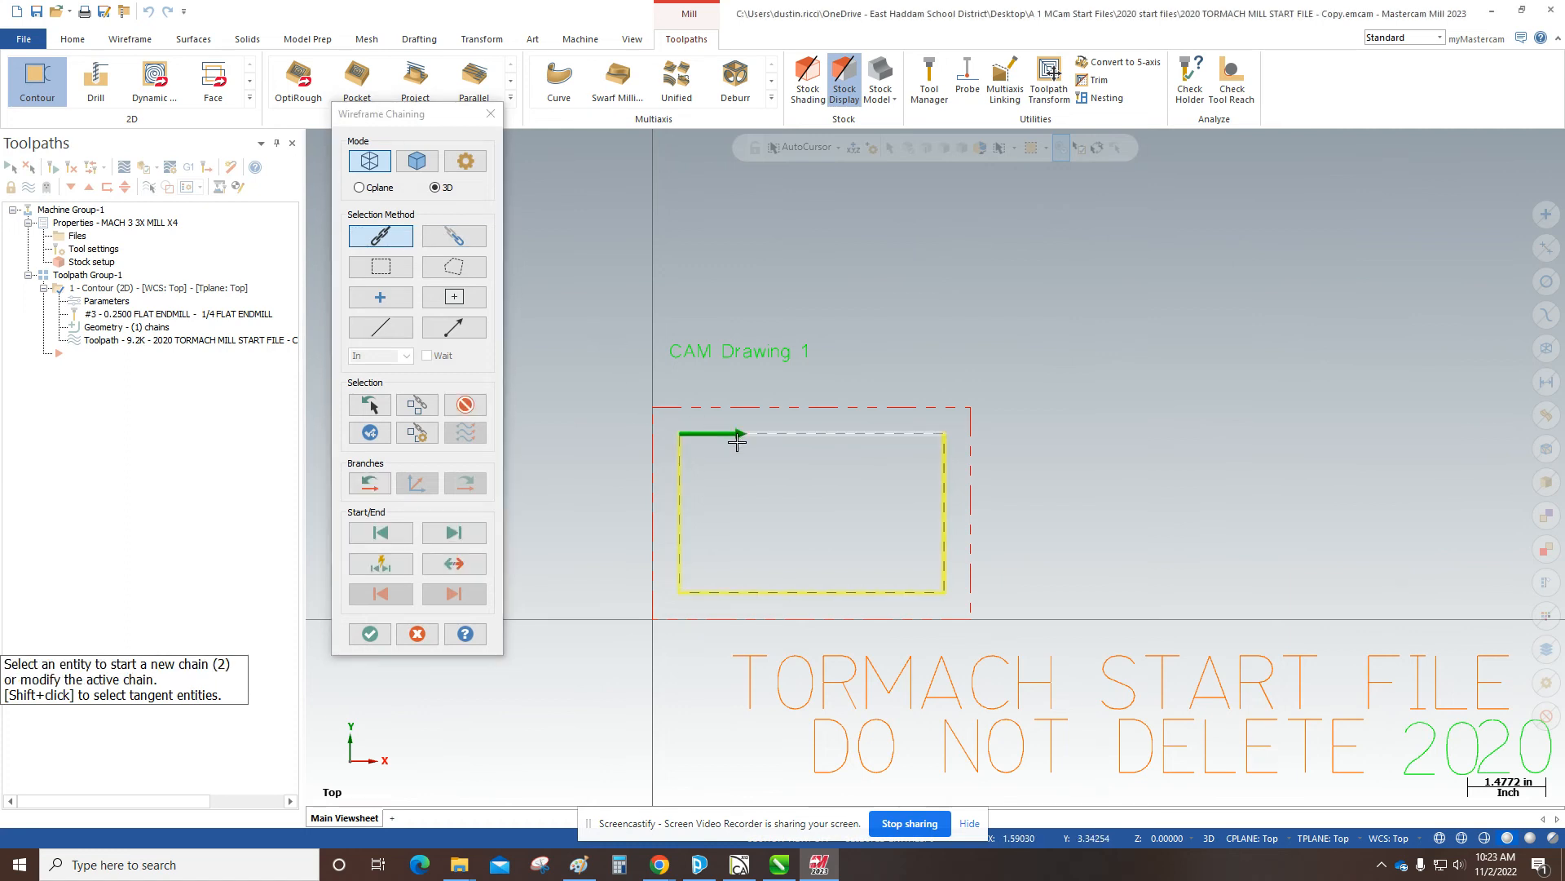
click(371, 634)
click(130, 374)
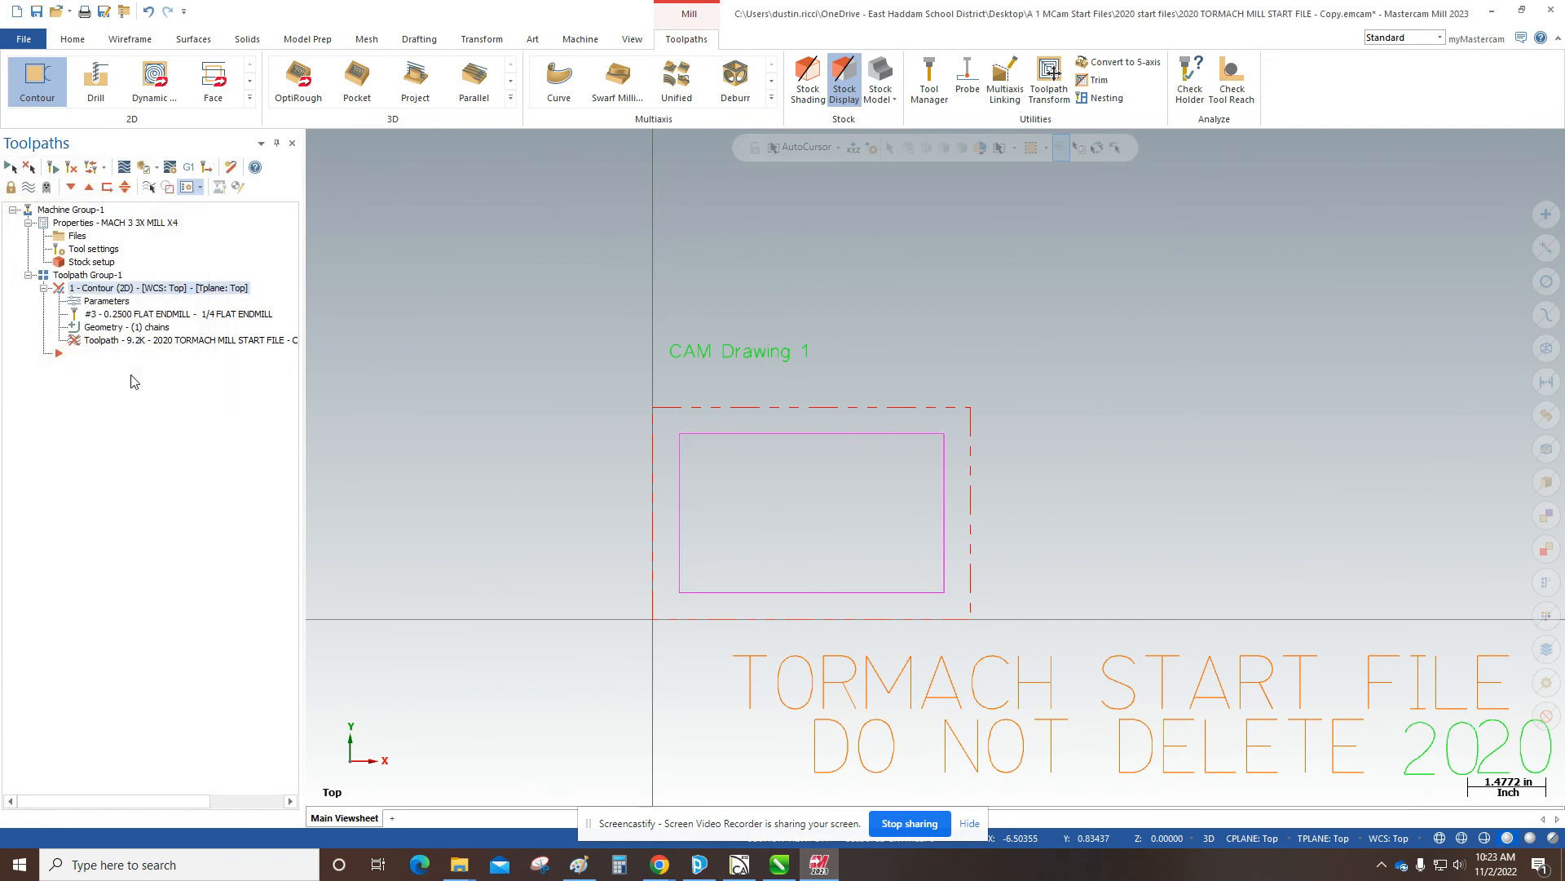
click(71, 169)
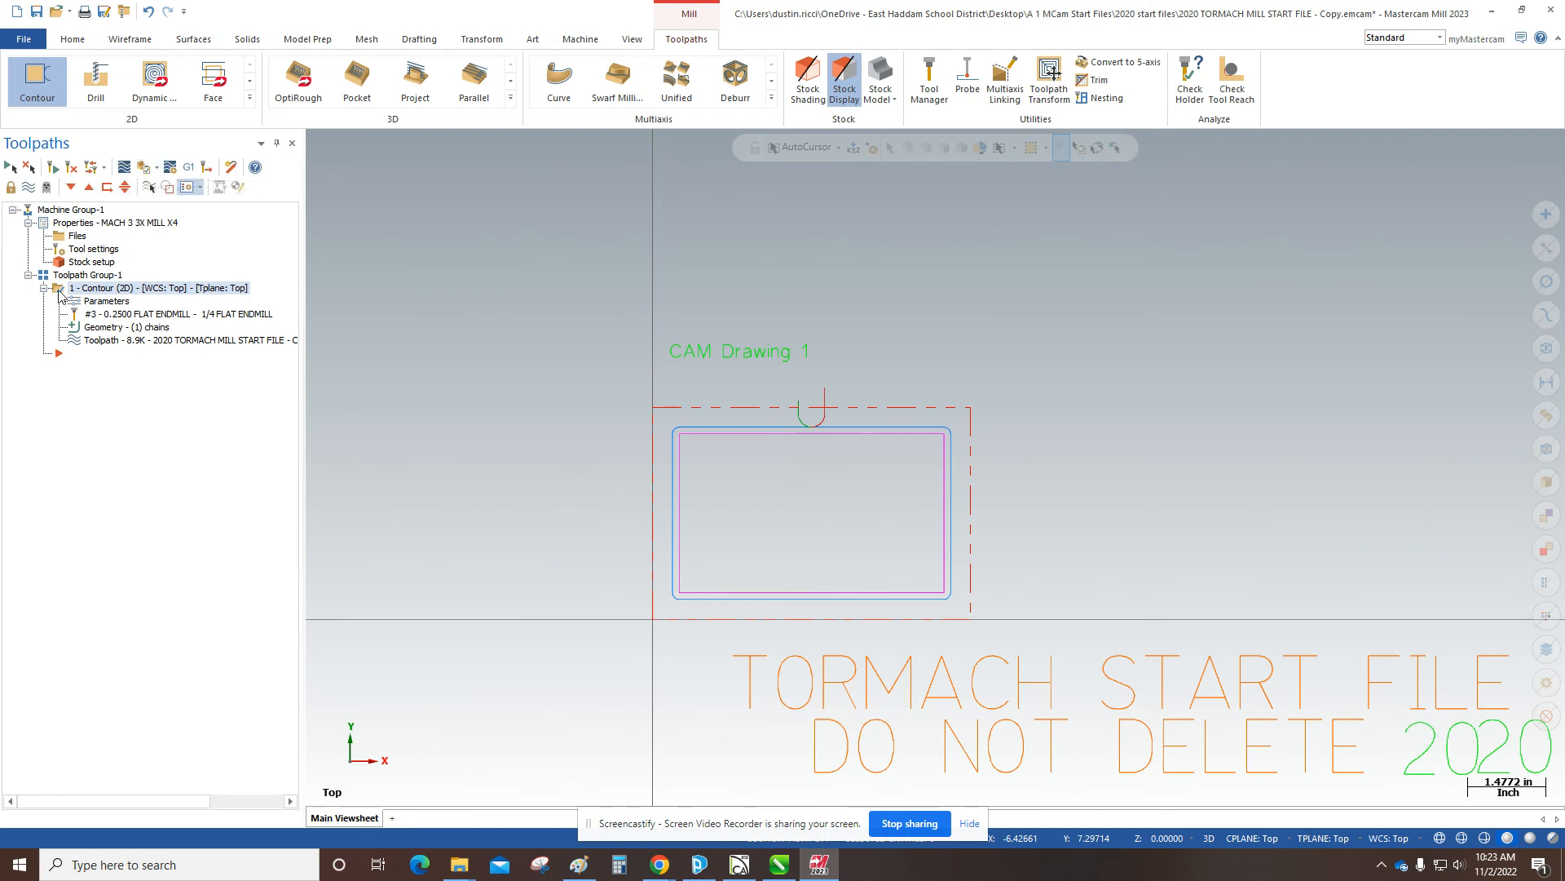
Step: Run the contour's verify simulation in a maximized isometric view to examine the cut, then close the simulator
click(143, 168)
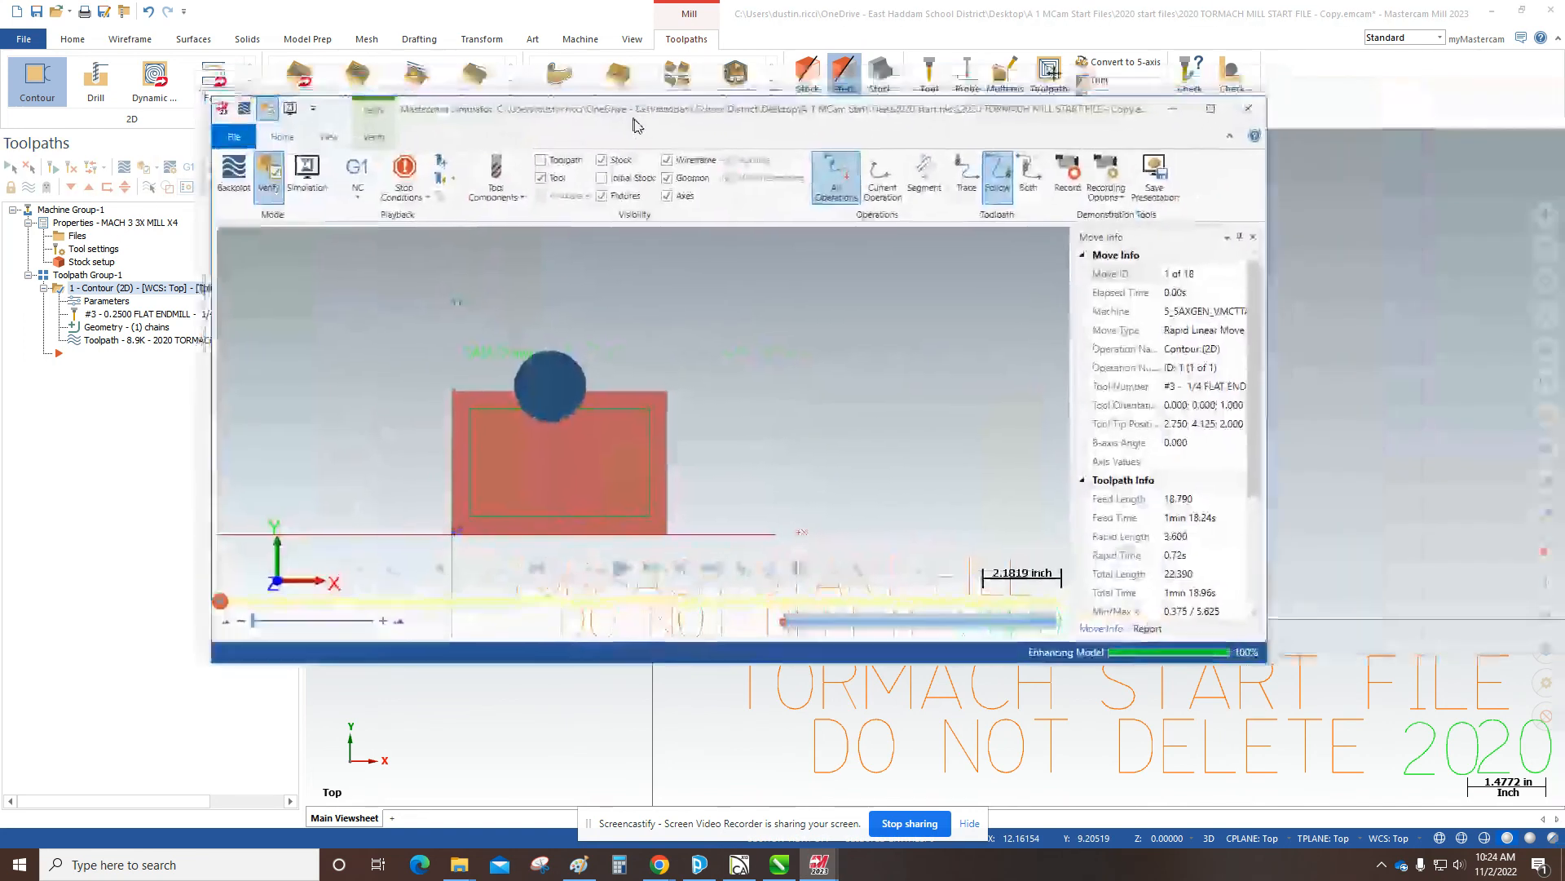
click(1238, 130)
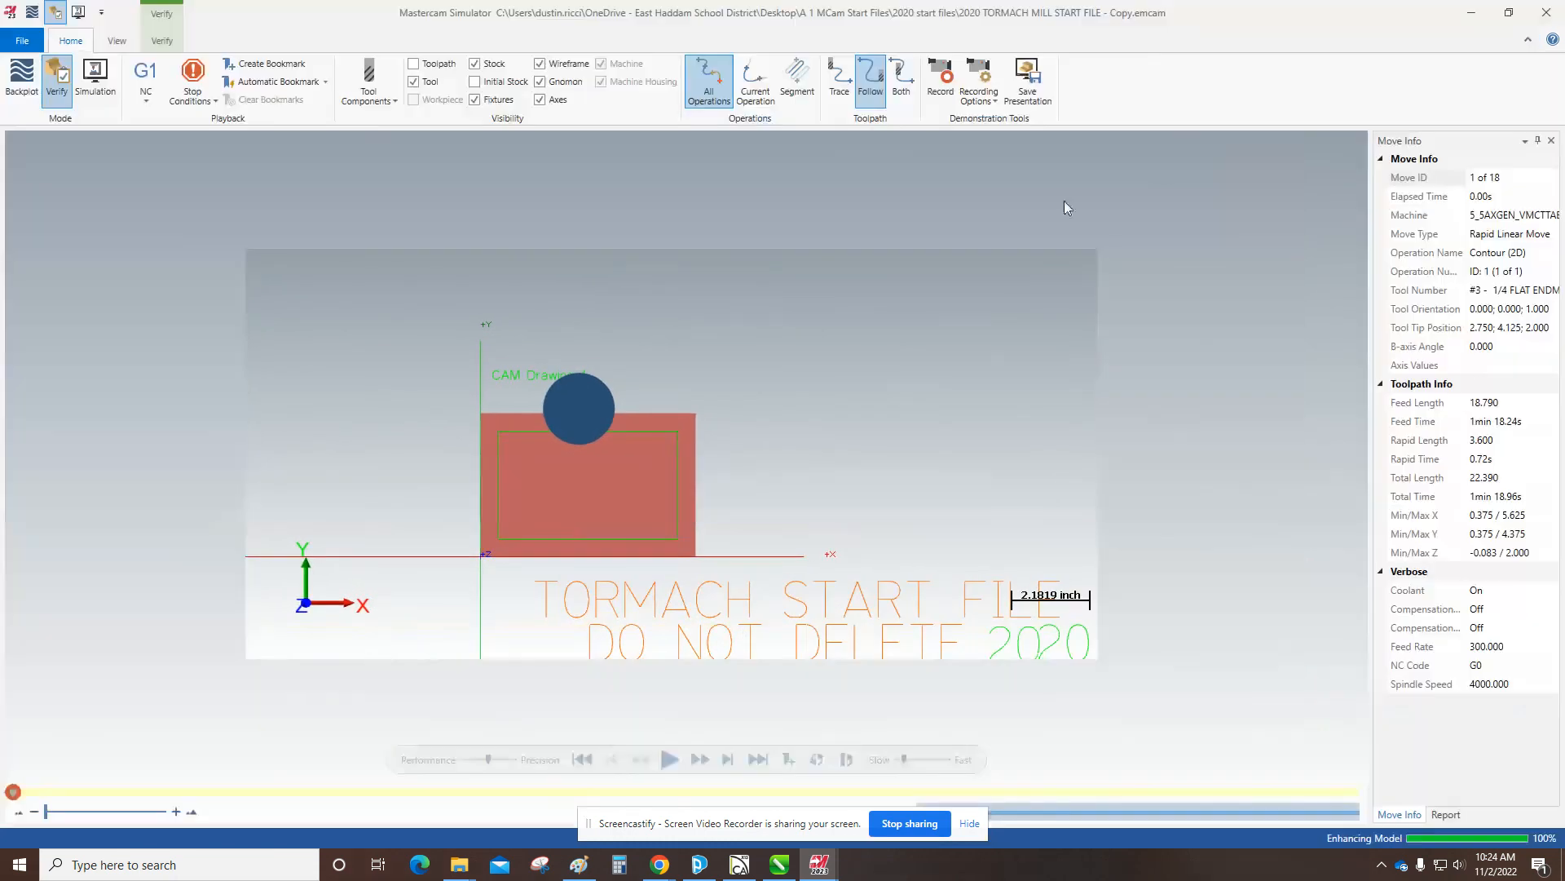
right_click(855, 313)
click(796, 361)
right_click(843, 409)
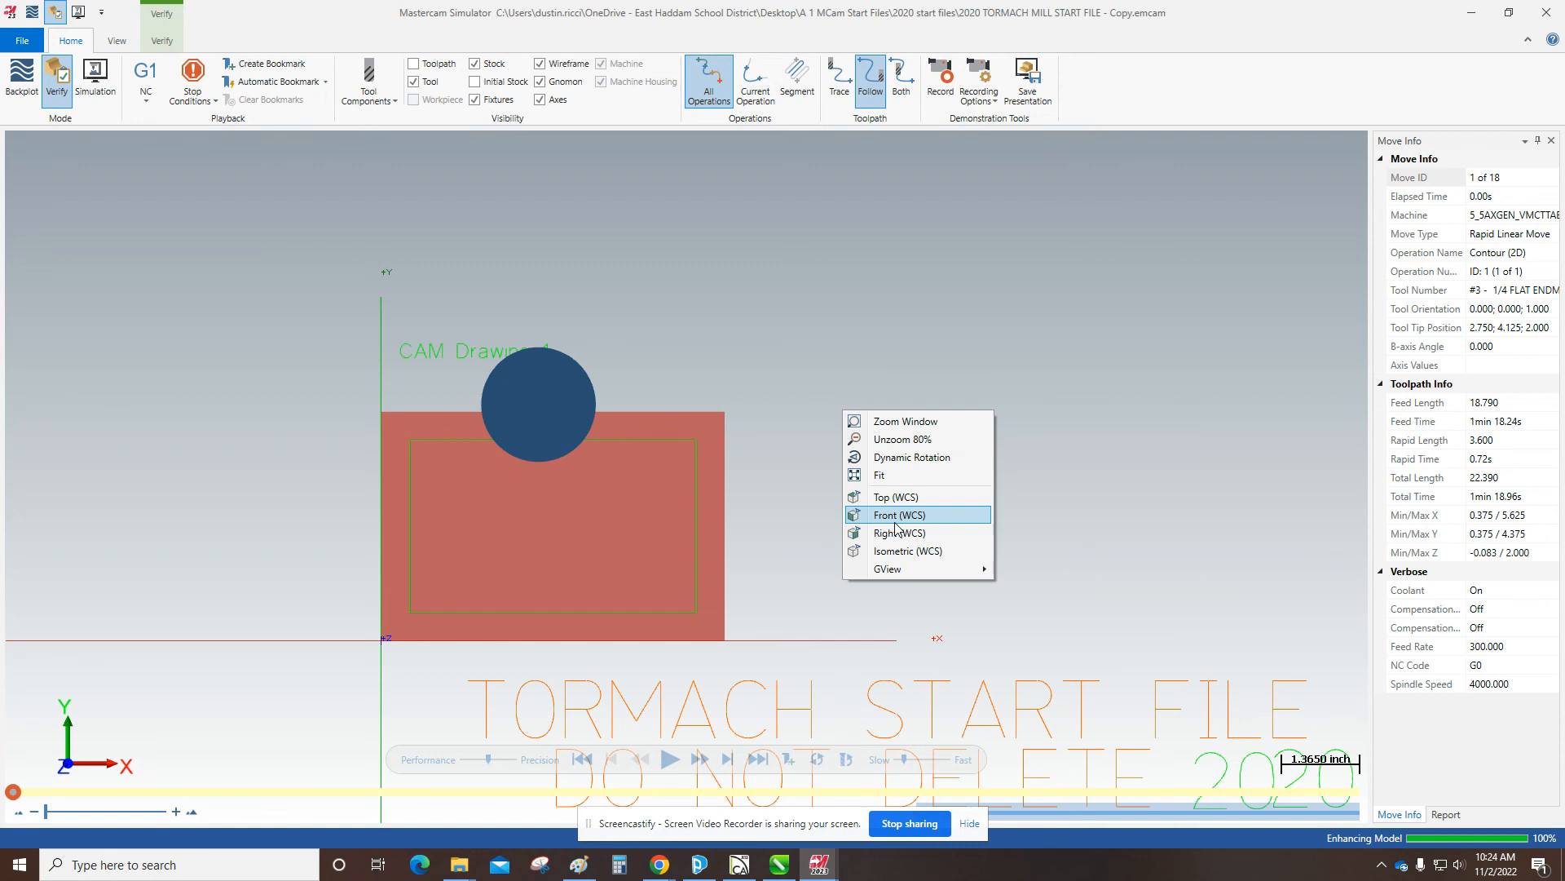
click(894, 552)
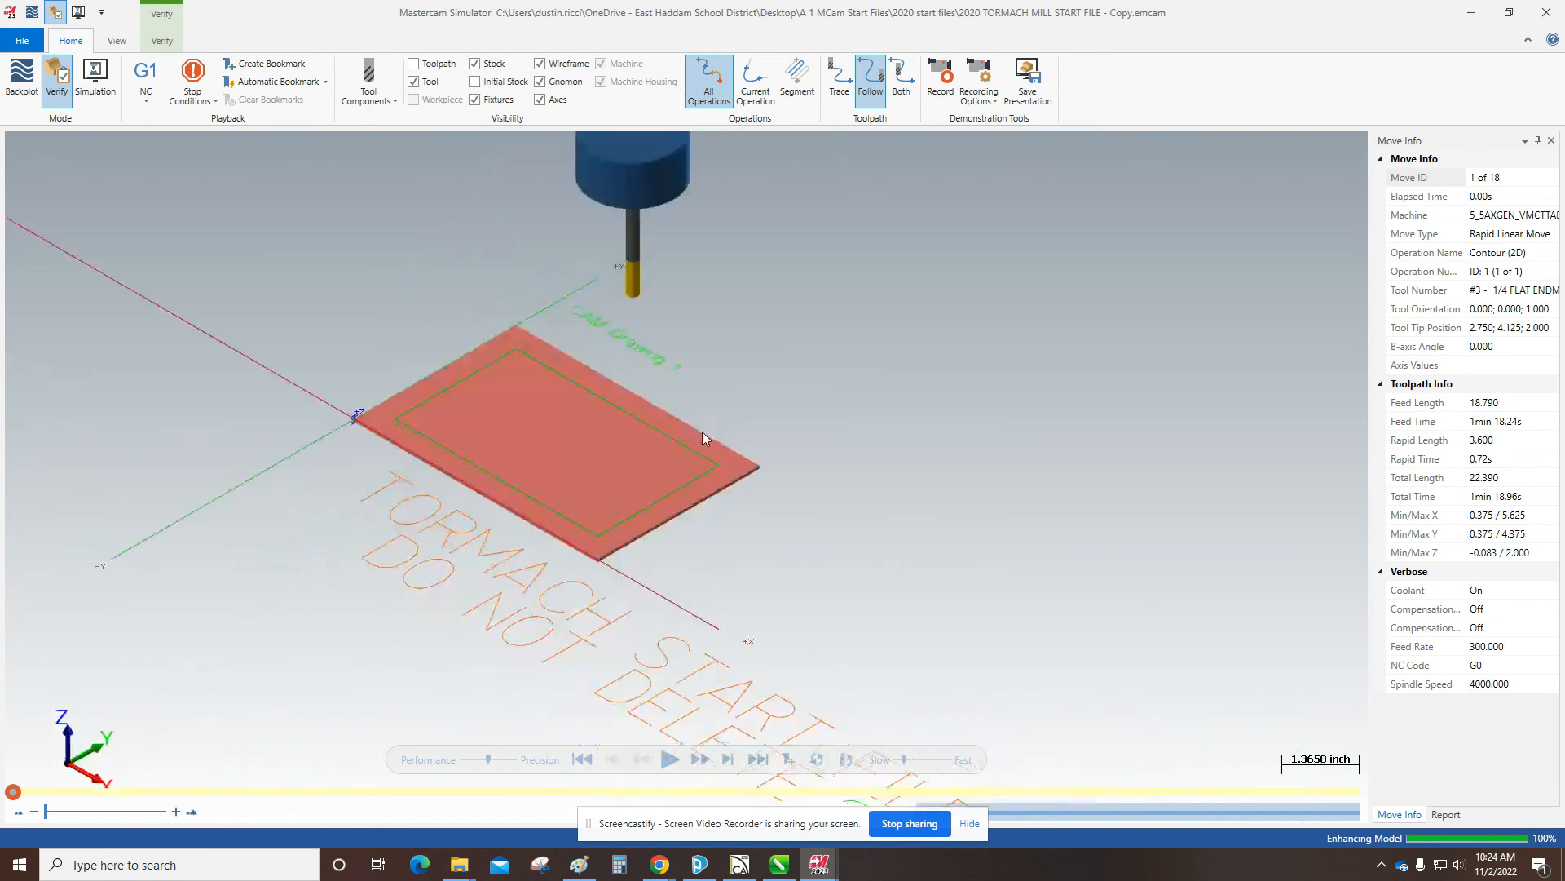
click(669, 760)
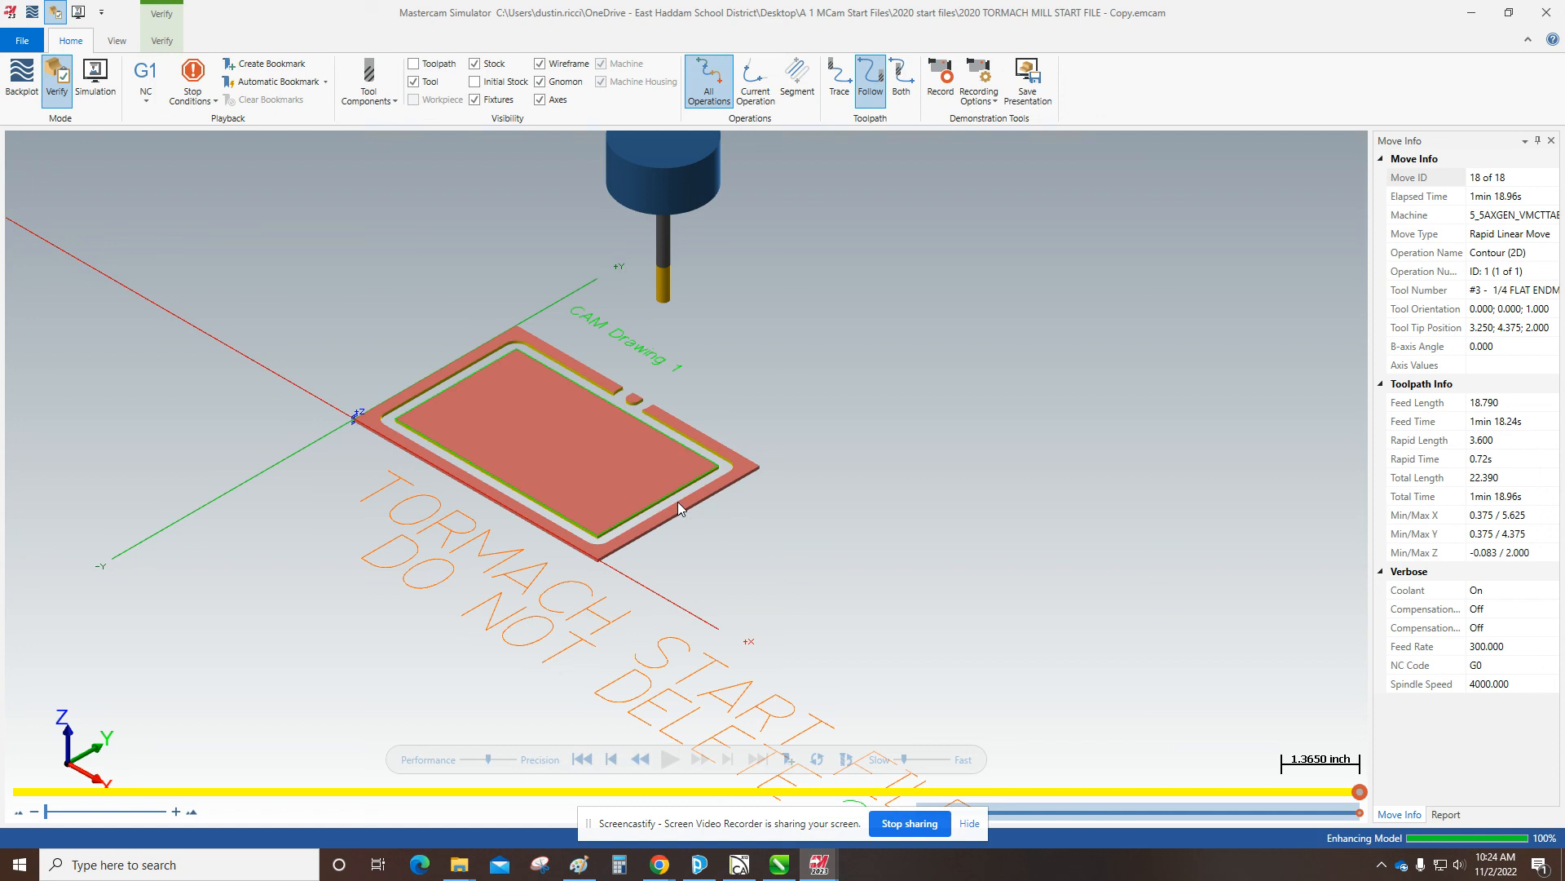
click(1547, 12)
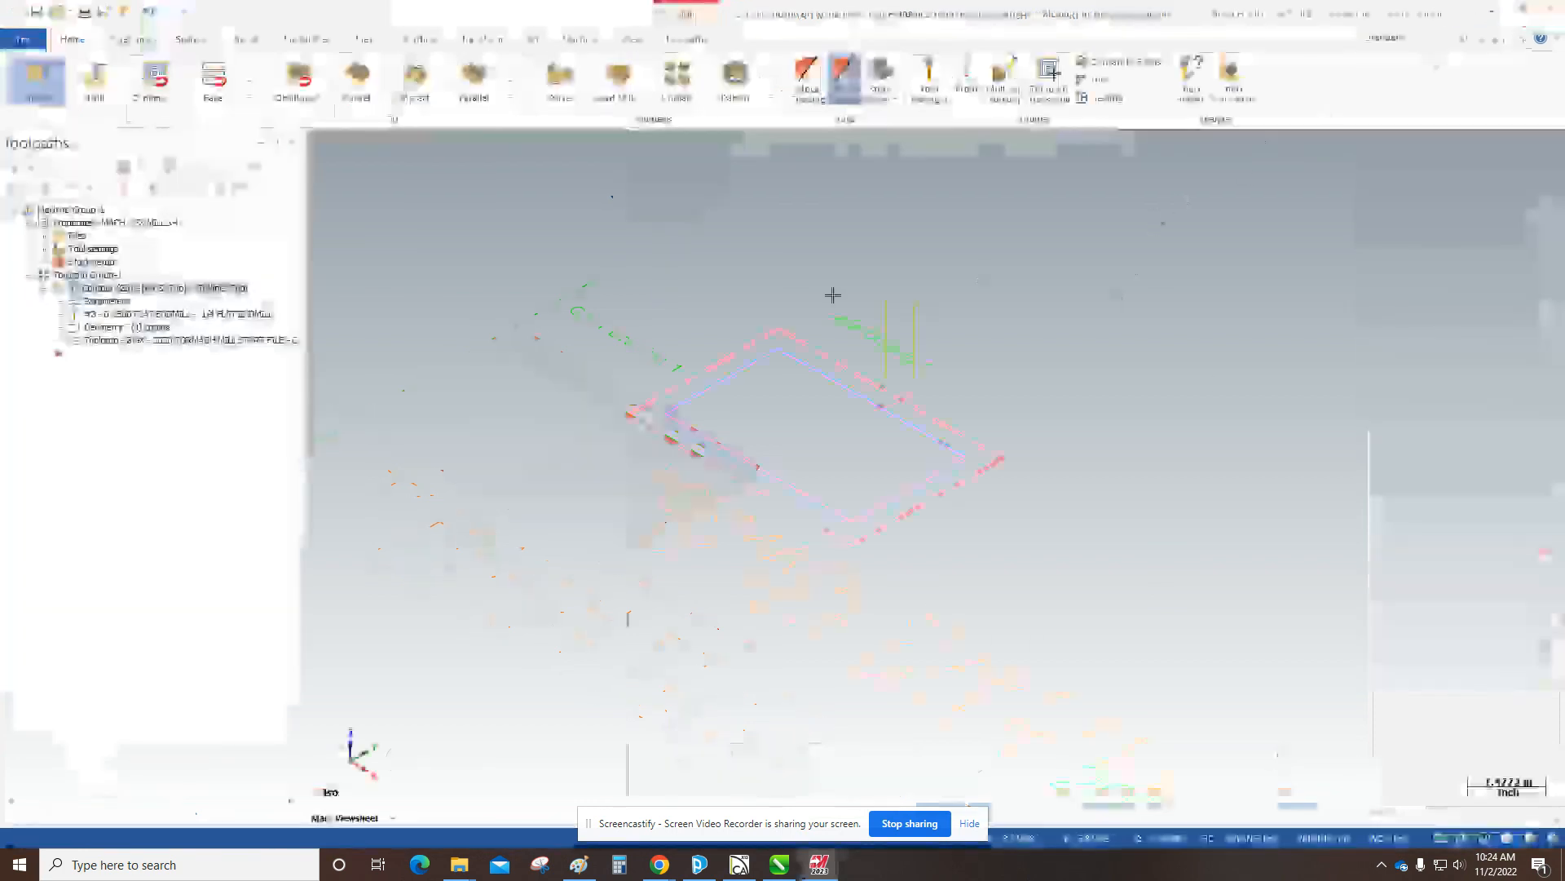
Step: Reposition the manual tabs on the rechained rectangle, one midway along each short edge, and regenerate the toolpath
click(107, 302)
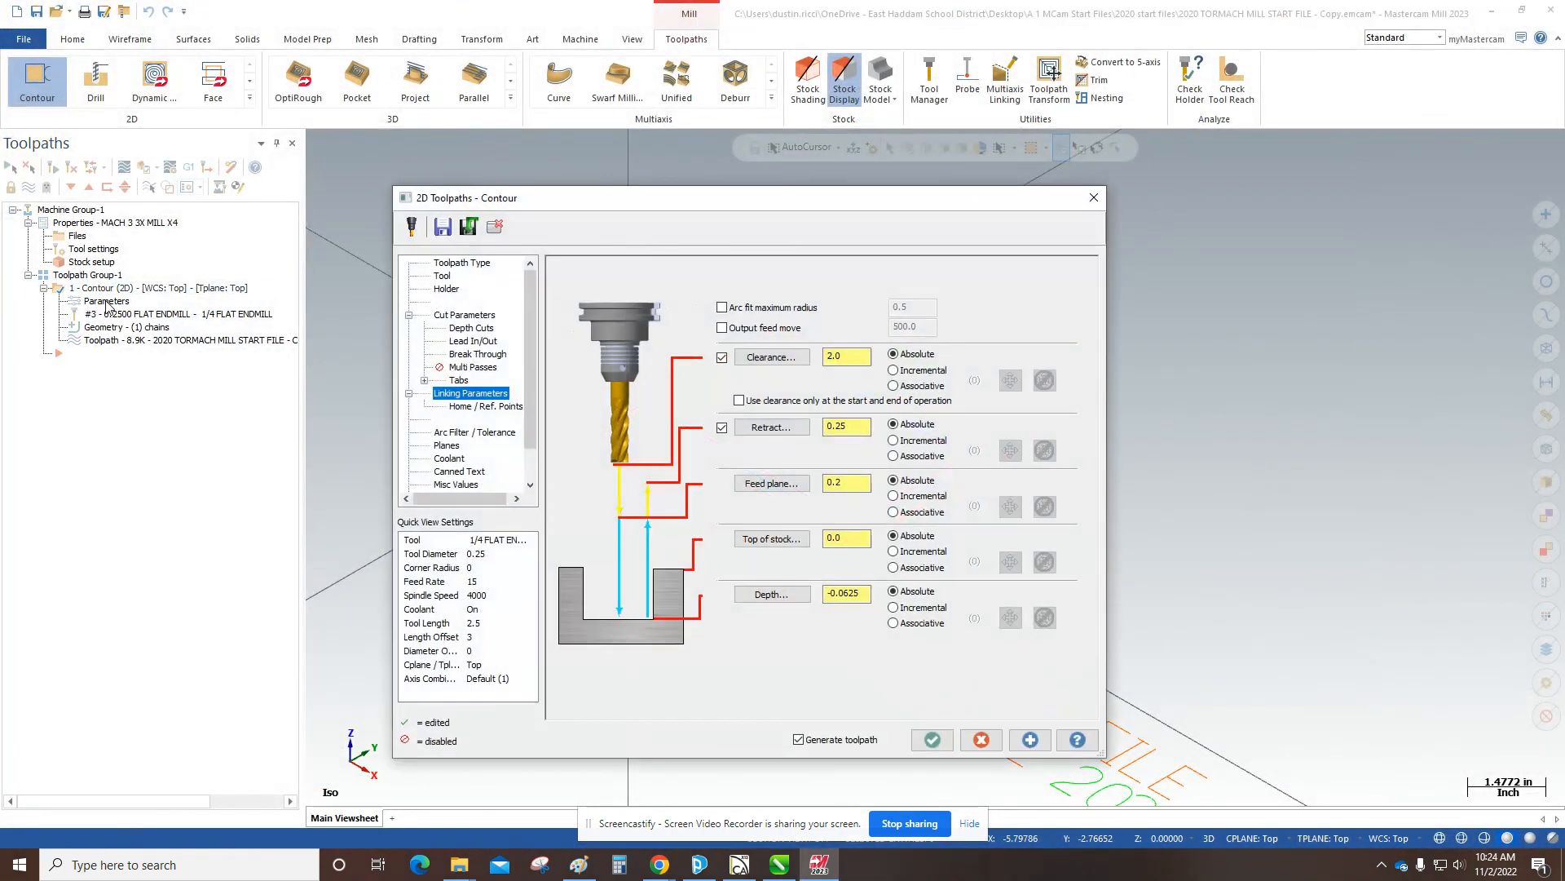
click(461, 381)
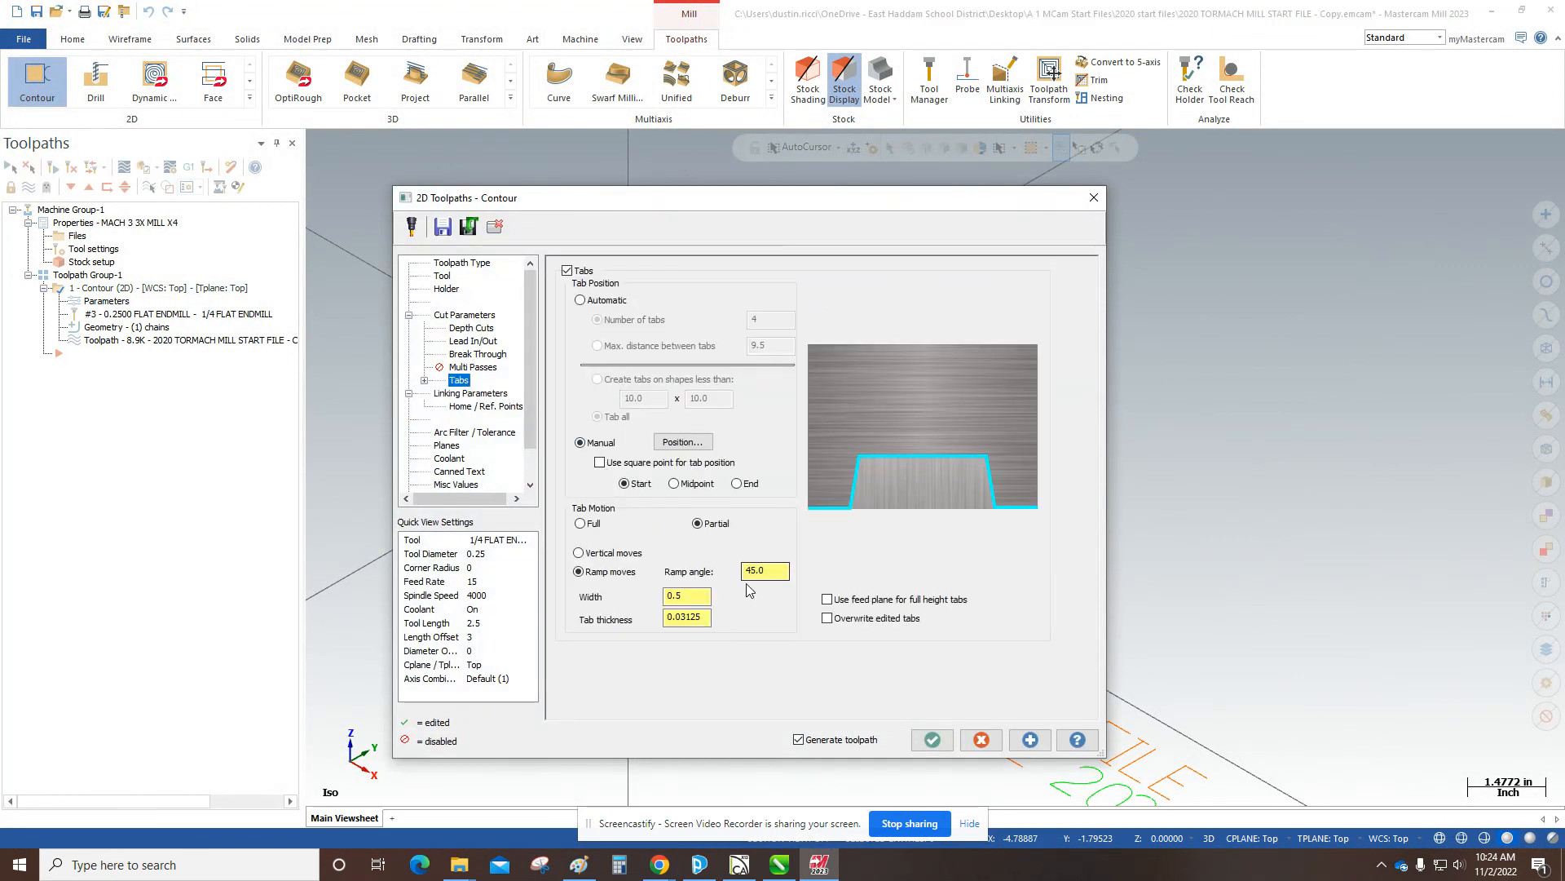
click(681, 444)
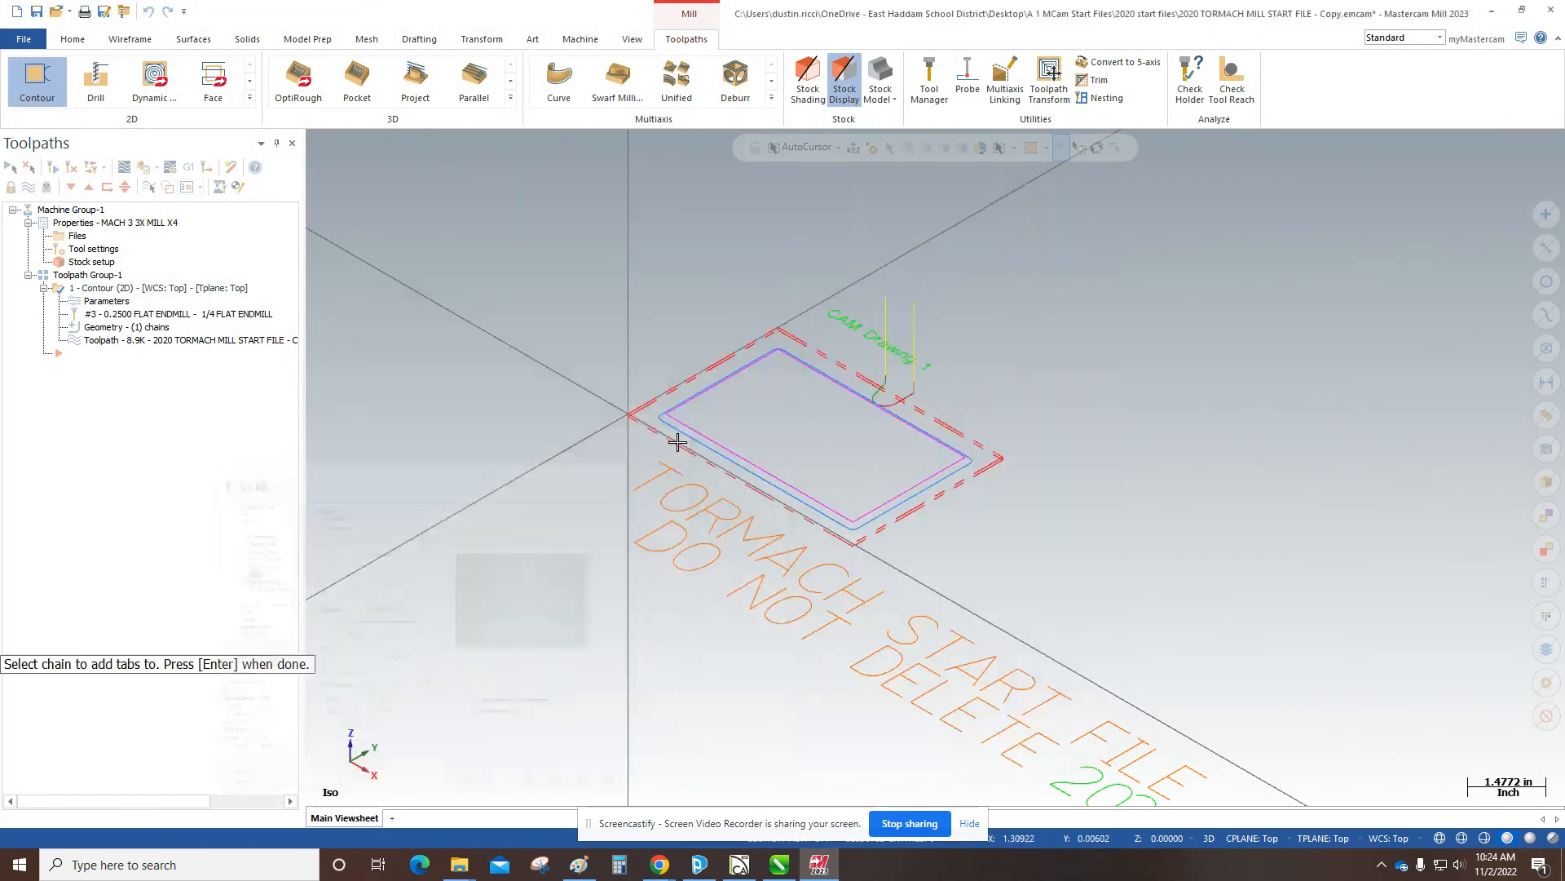
right_click(1094, 406)
click(1147, 498)
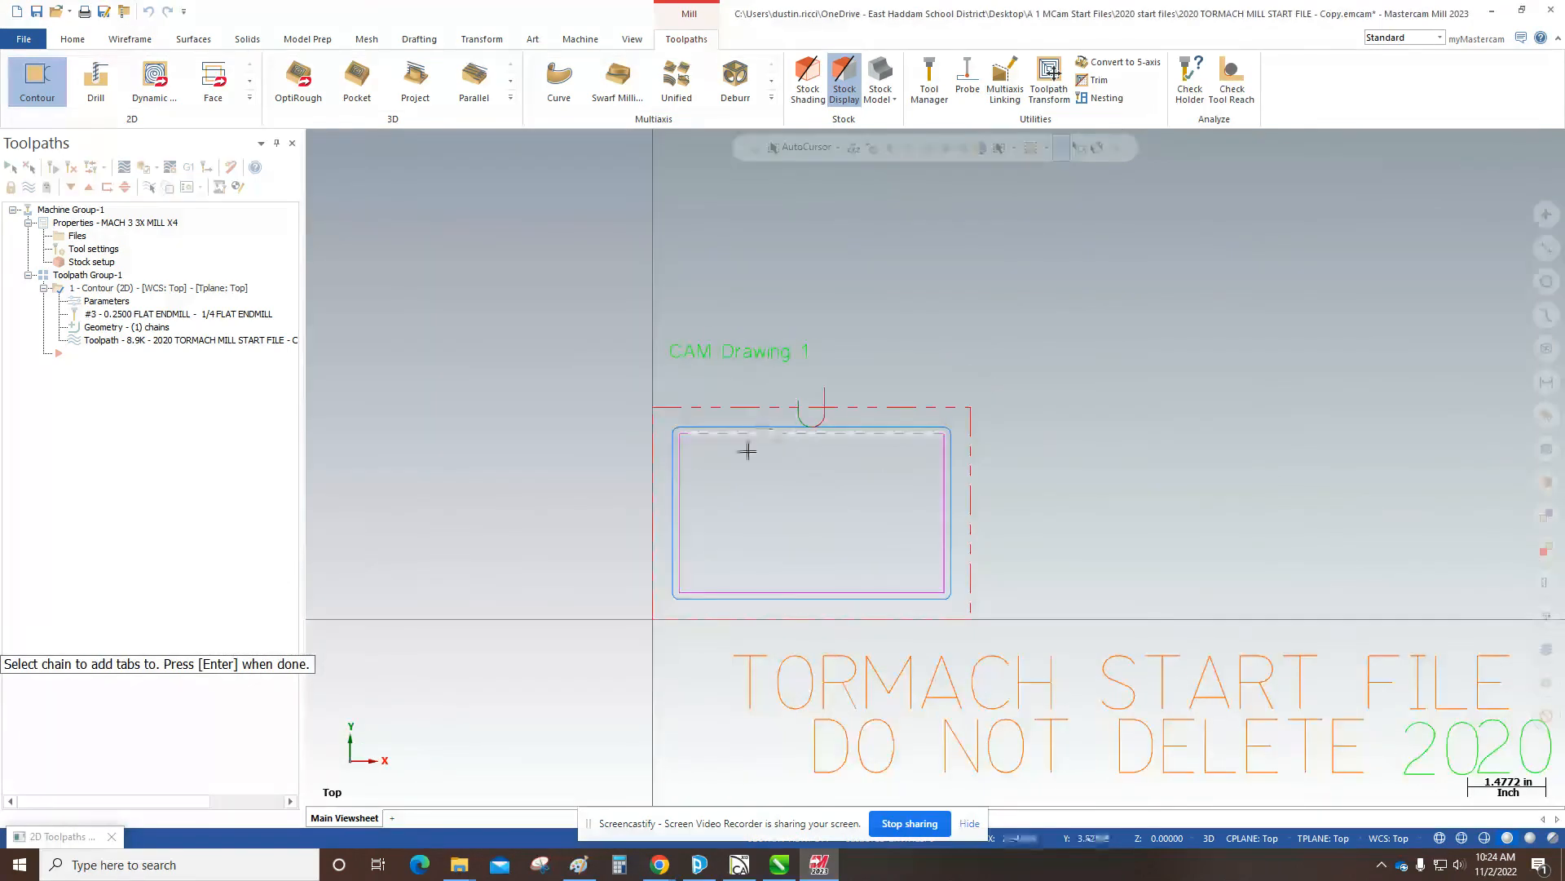
click(681, 510)
click(680, 515)
click(943, 515)
click(944, 510)
key(Return)
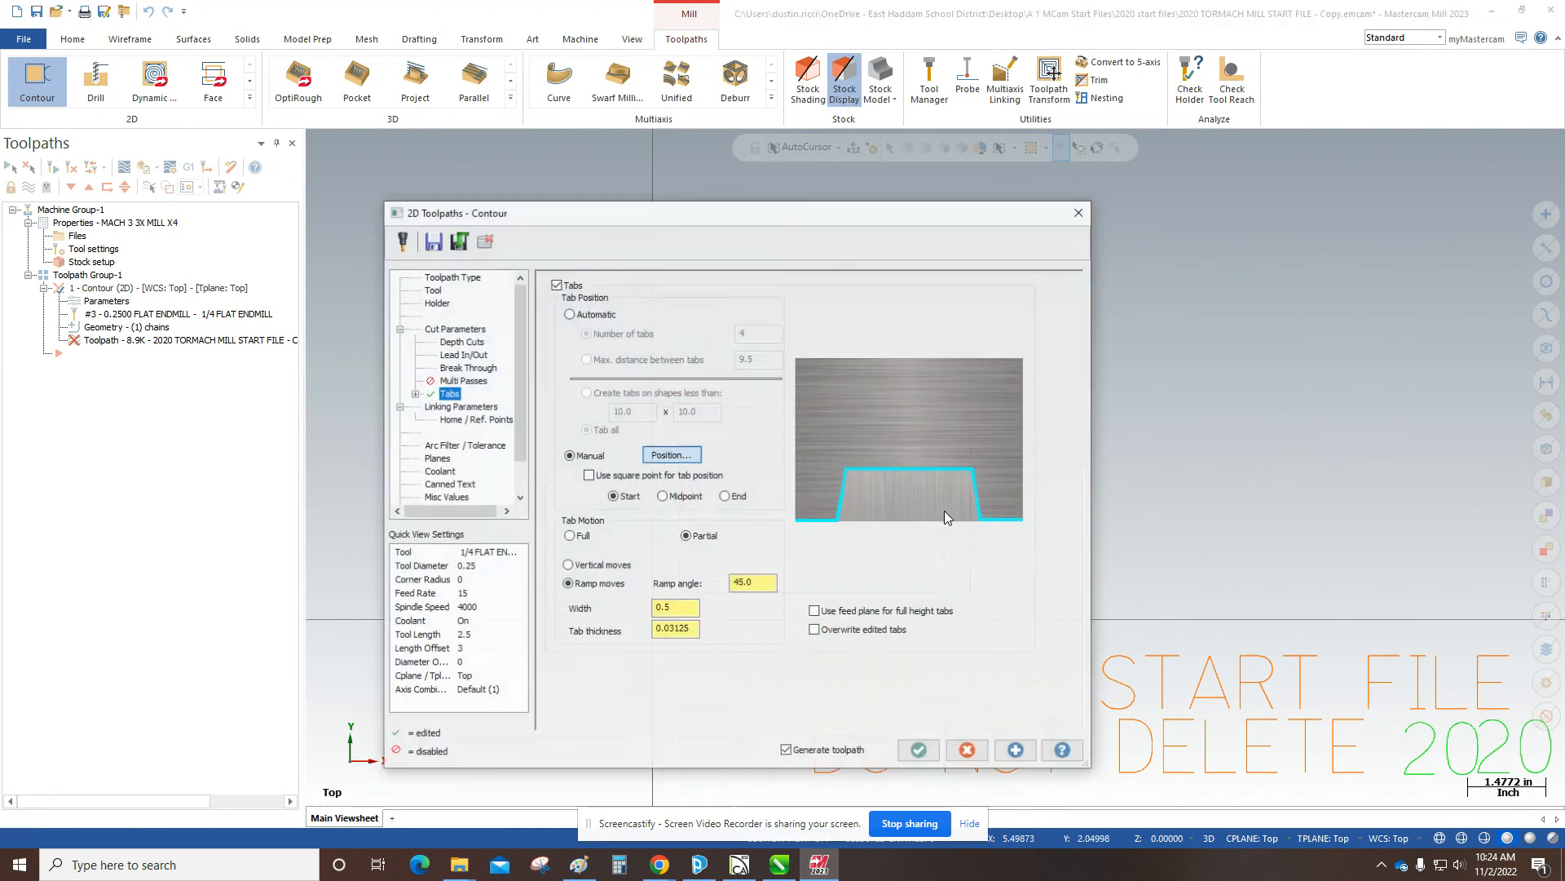
click(933, 739)
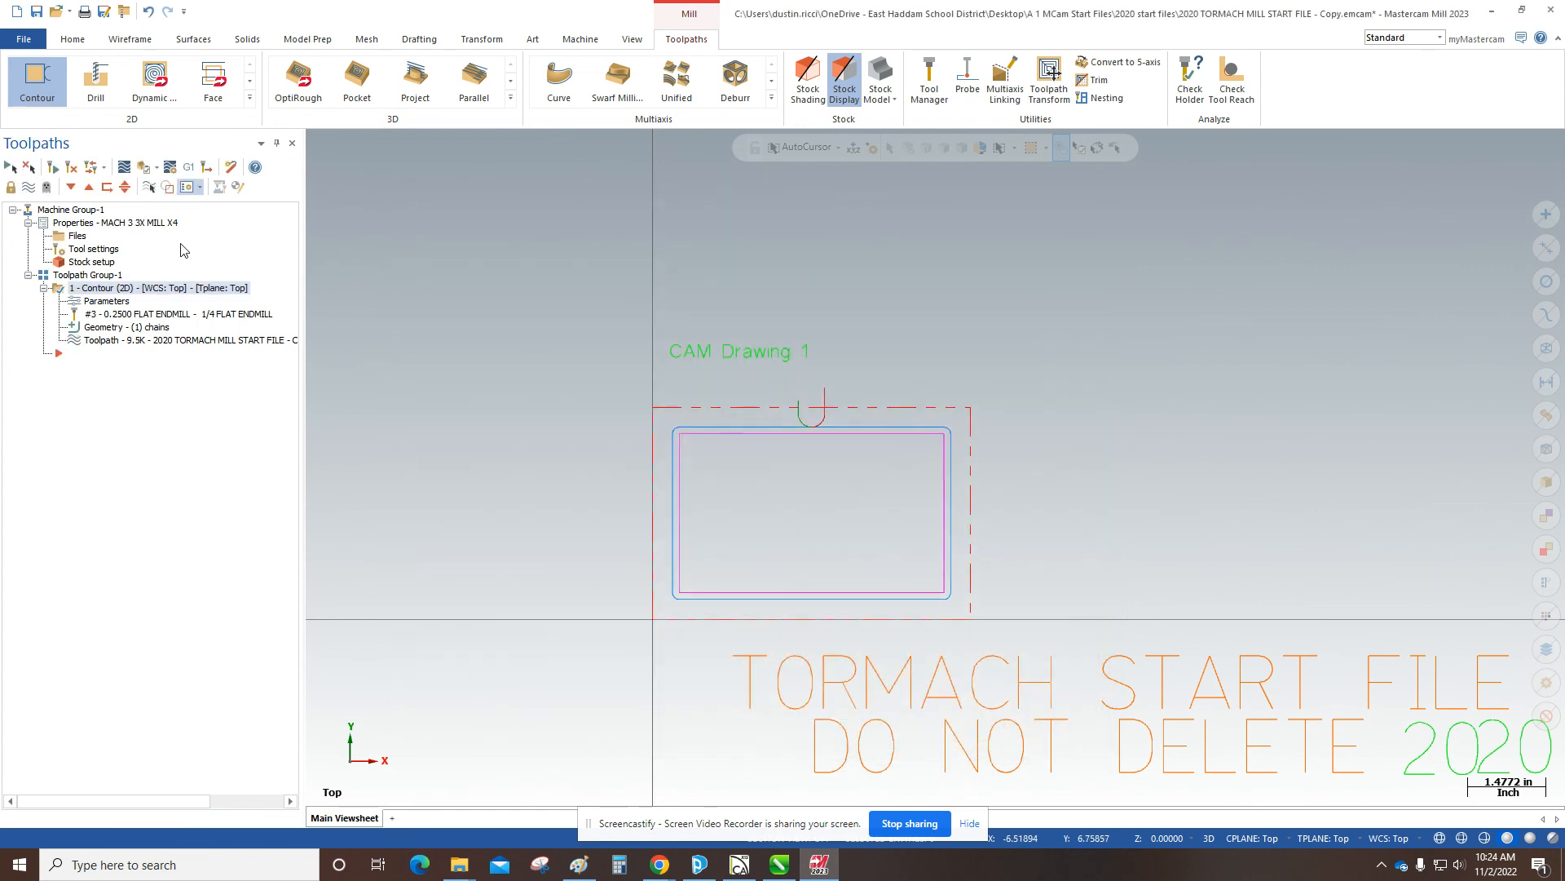
Step: Play the verify simulation of the regenerated contour in isometric view to check the tabs
click(146, 168)
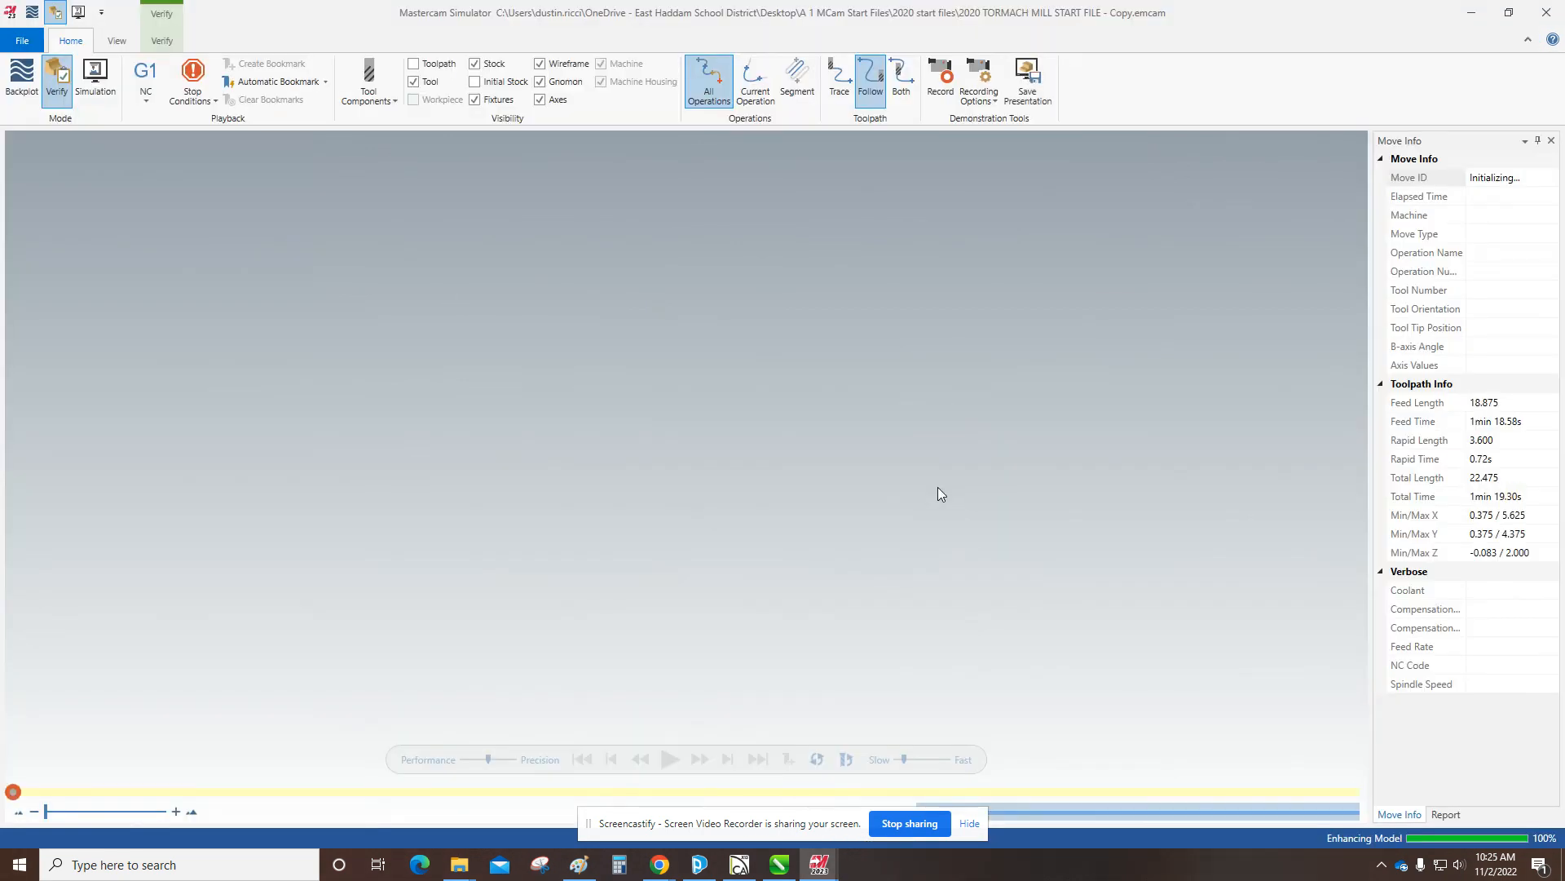
right_click(817, 509)
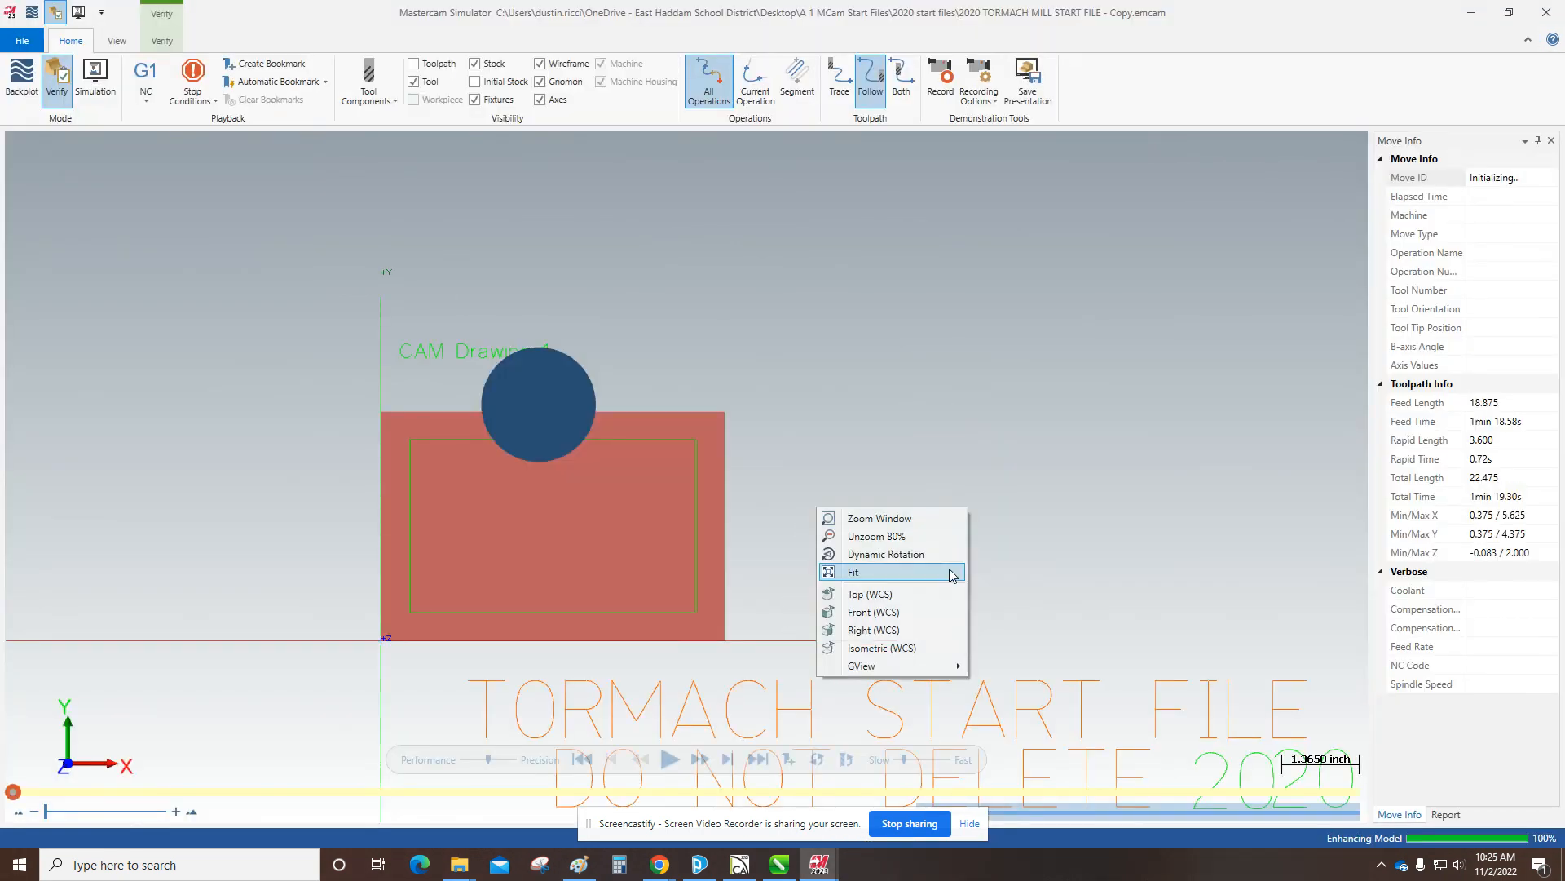
click(909, 648)
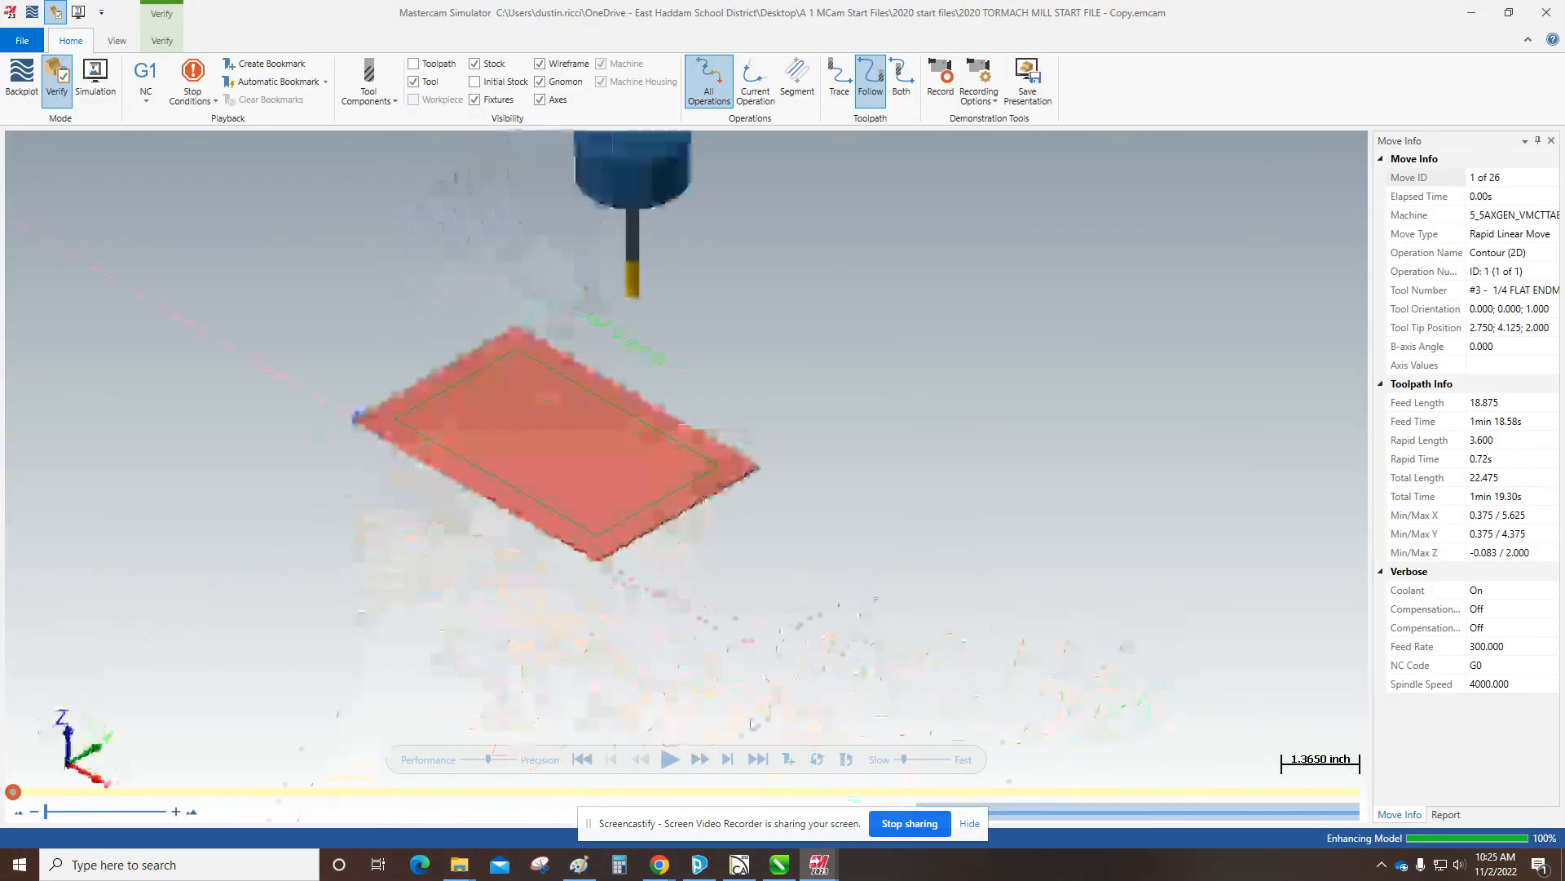
click(681, 761)
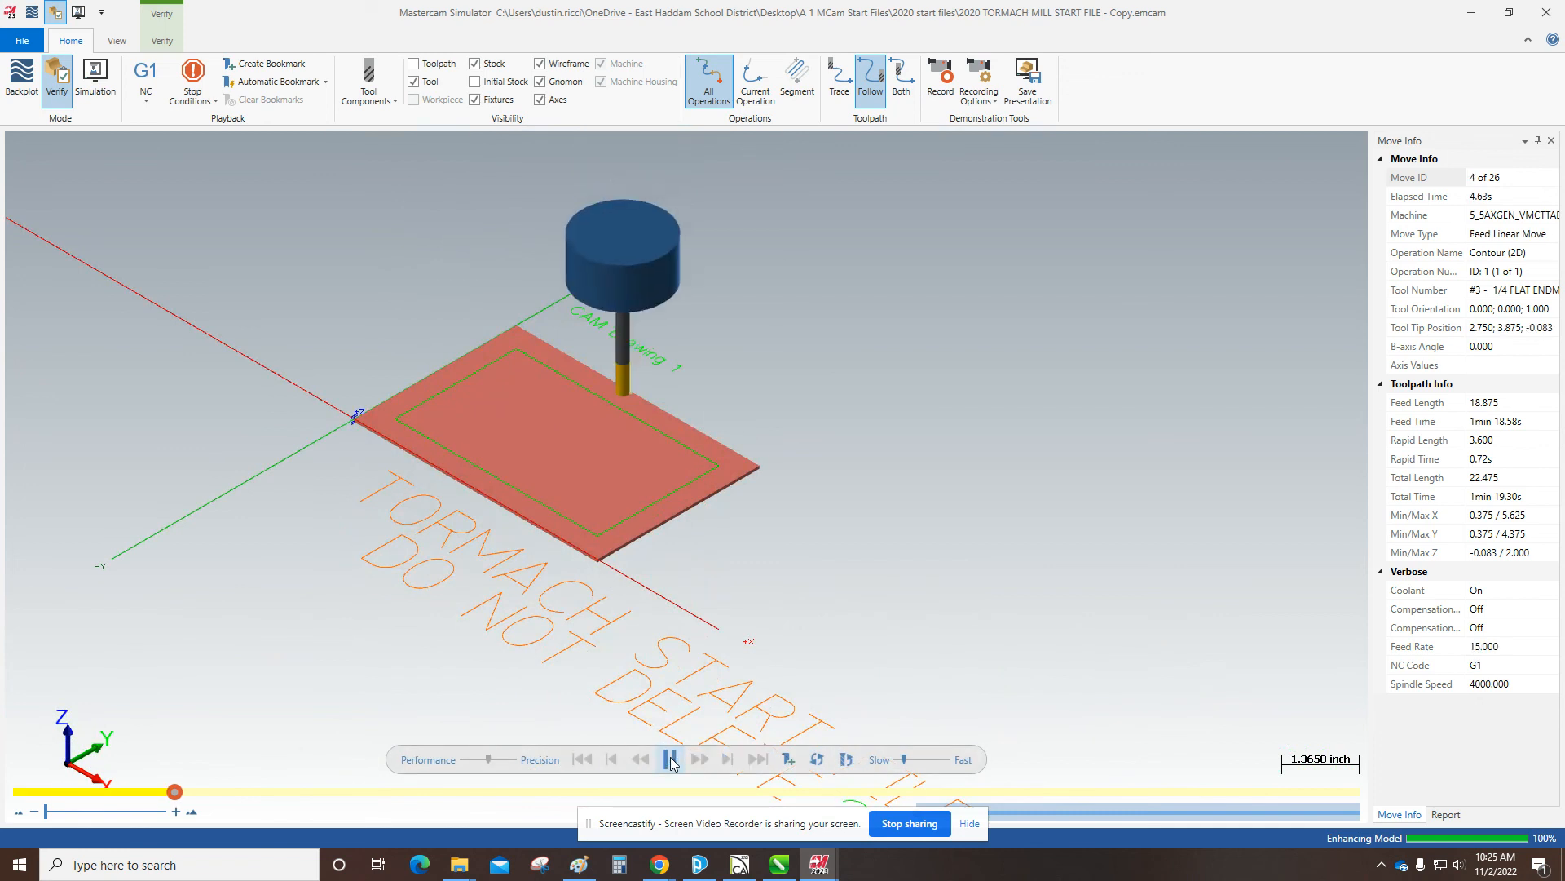